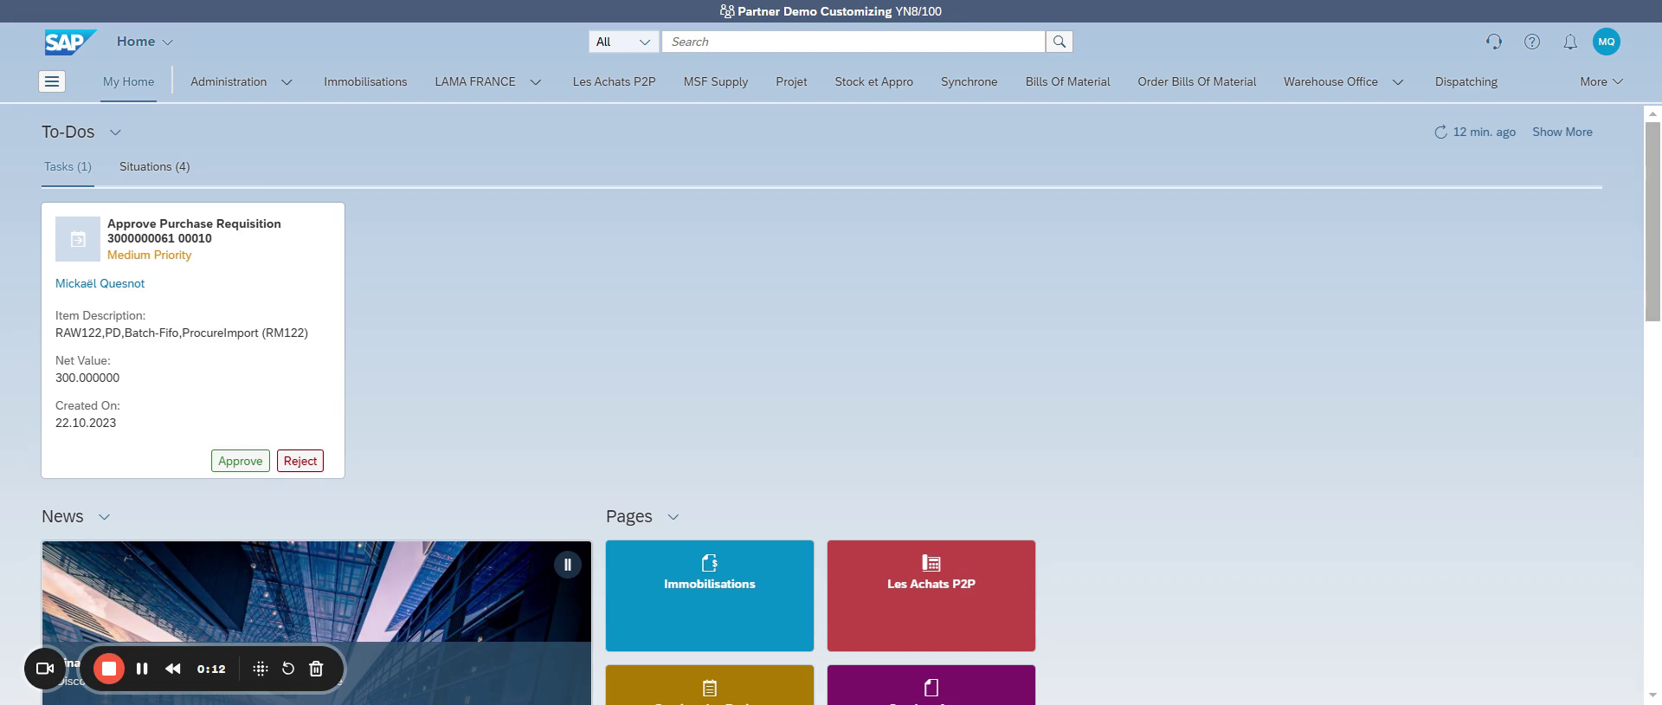
Step: Search the home page for "create inbound" and open the Create Inbound Delivery app
click(710, 41)
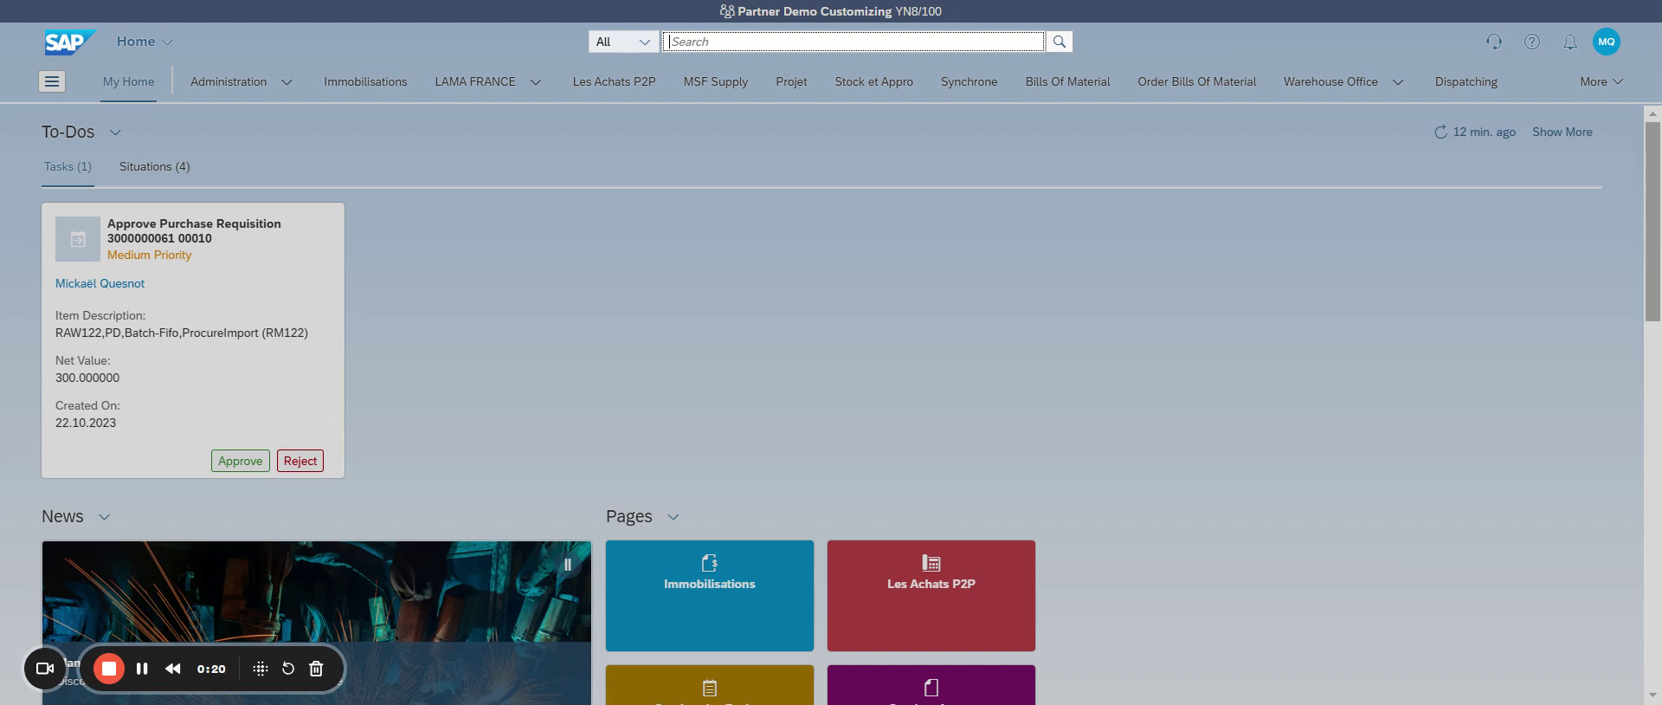
text(create)
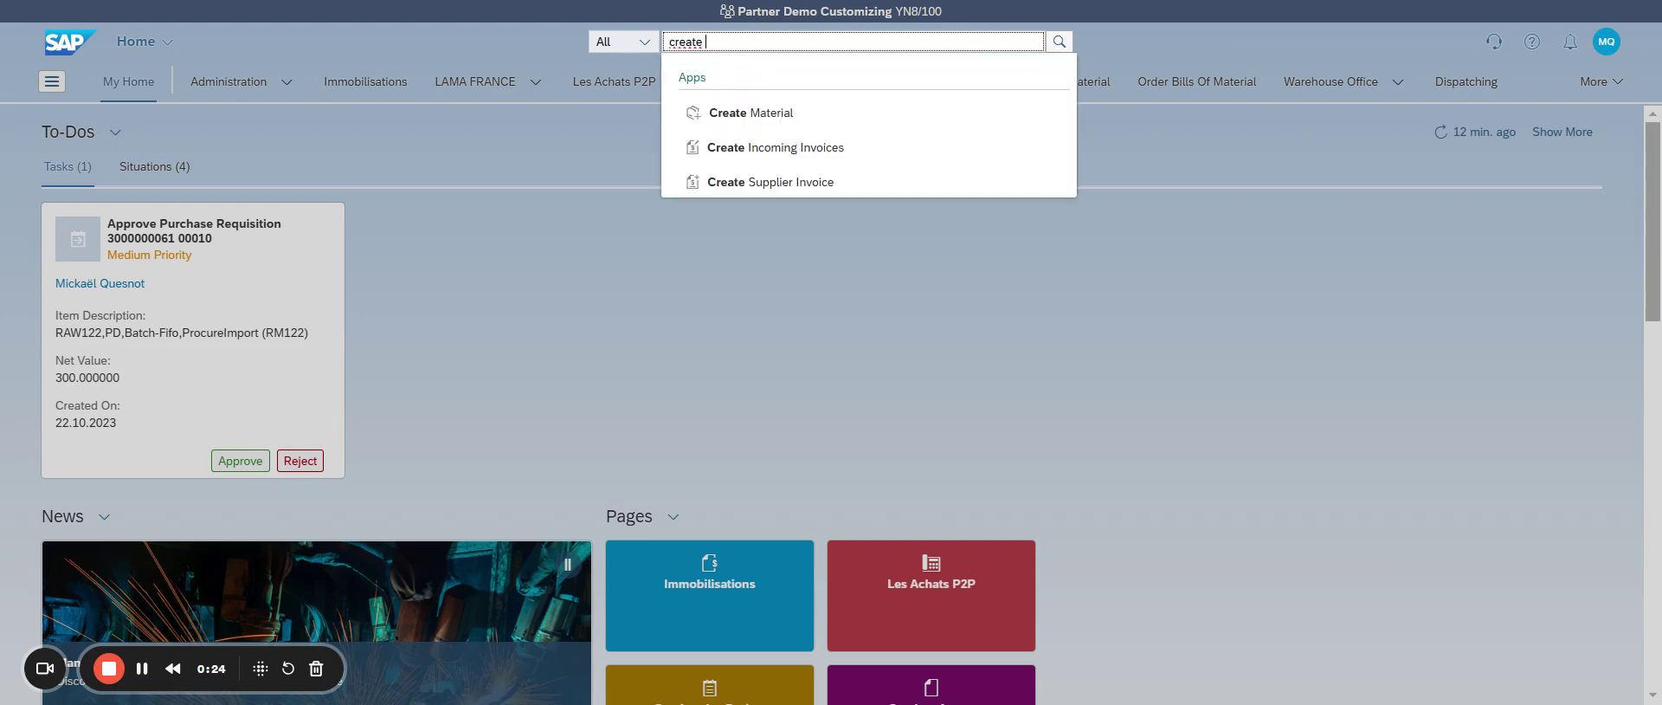
text( inbound)
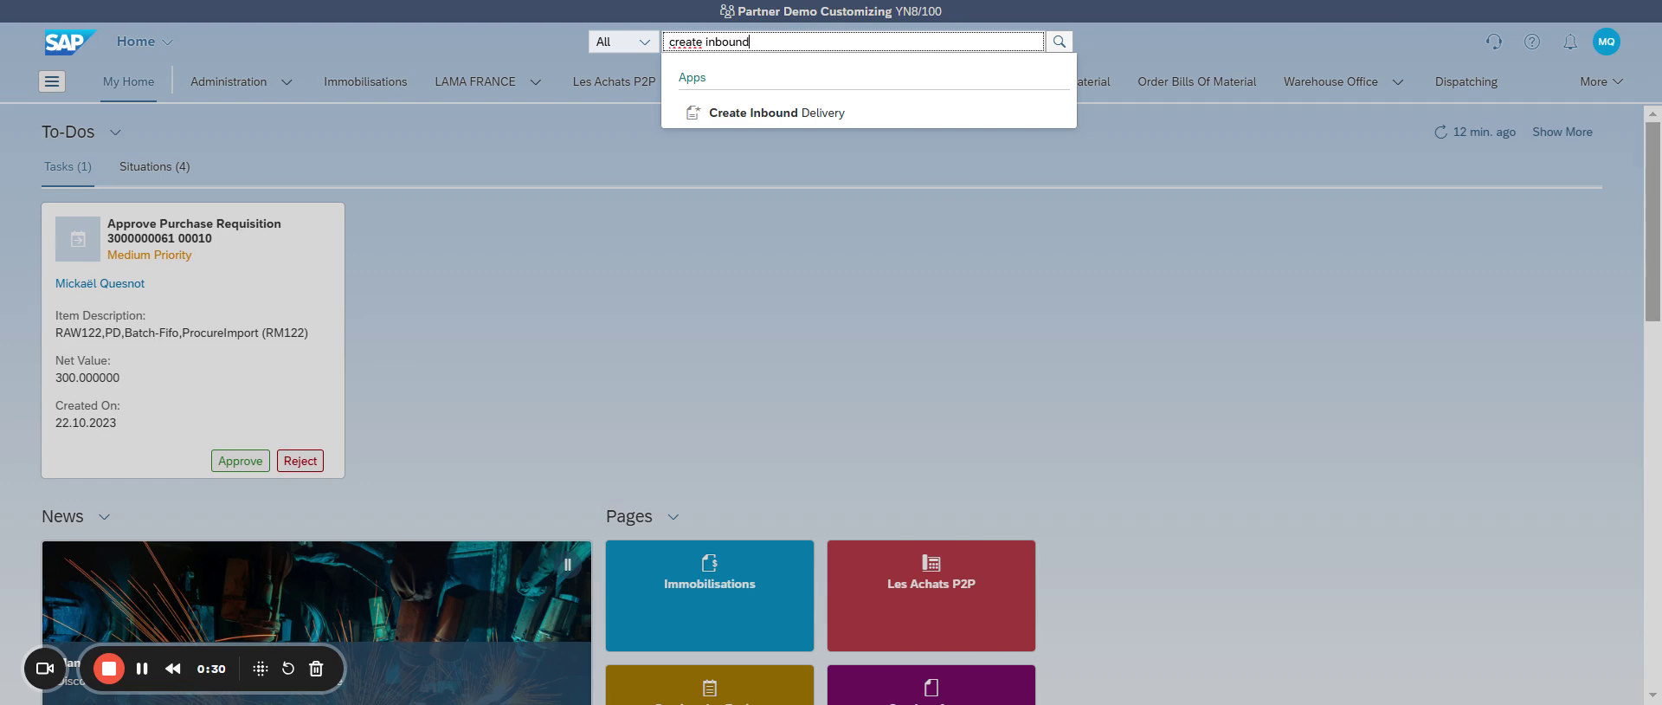
click(742, 113)
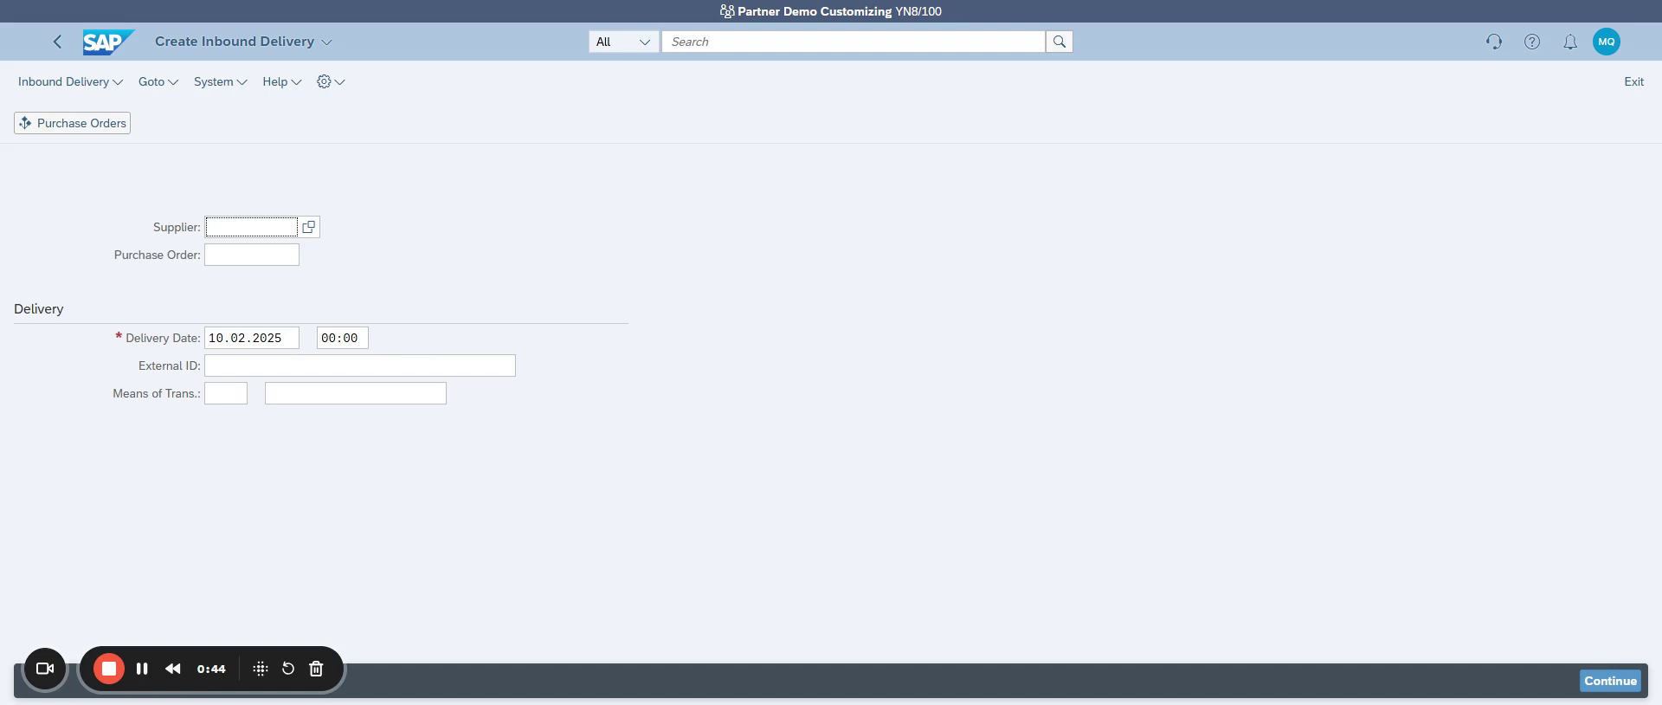
Step: List purchase orders with the preset selections and adopt the MWT Mehrwegtoner item for Cartouche compatible HP 303XL into the delivery
click(260, 257)
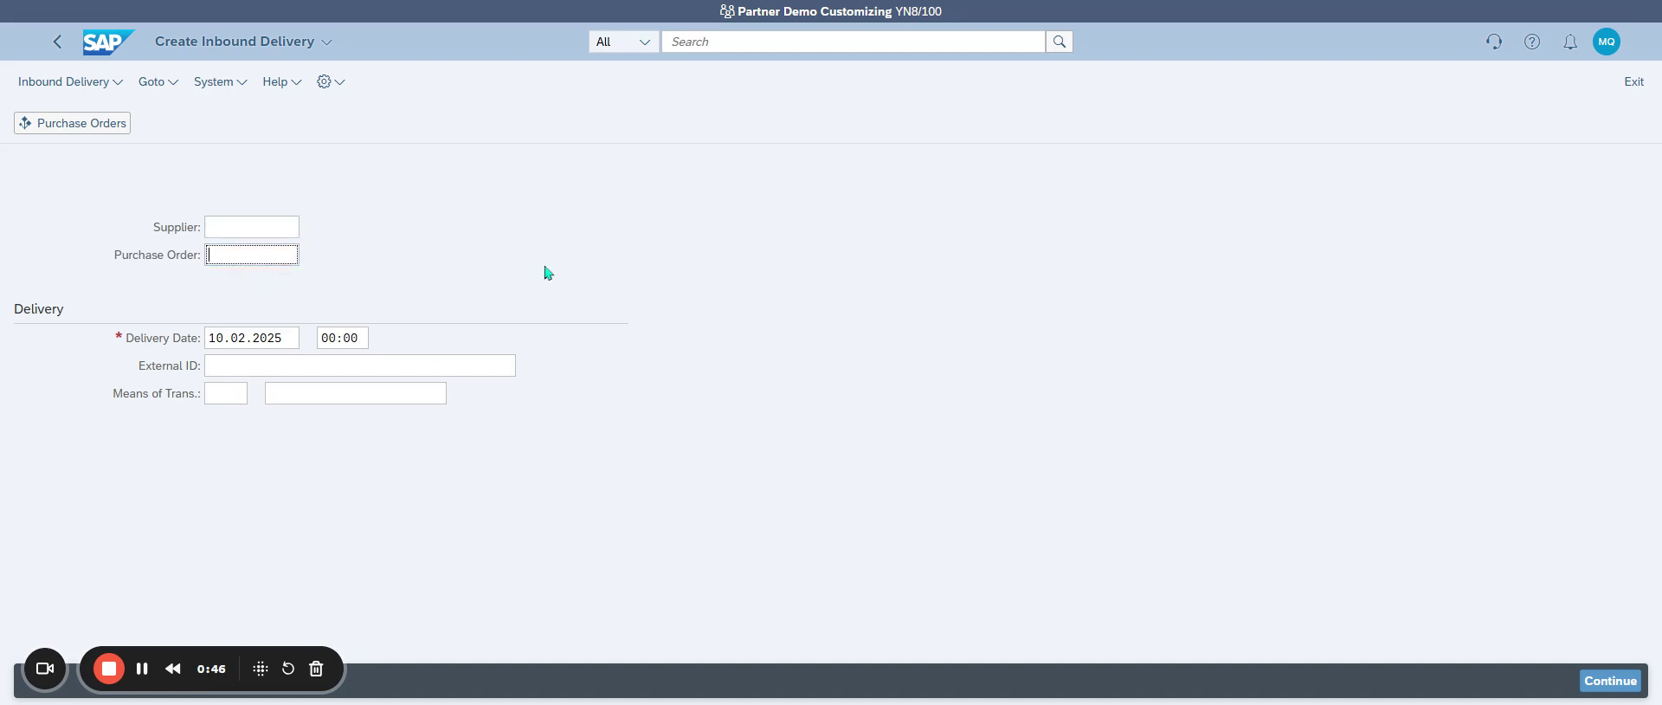
click(76, 128)
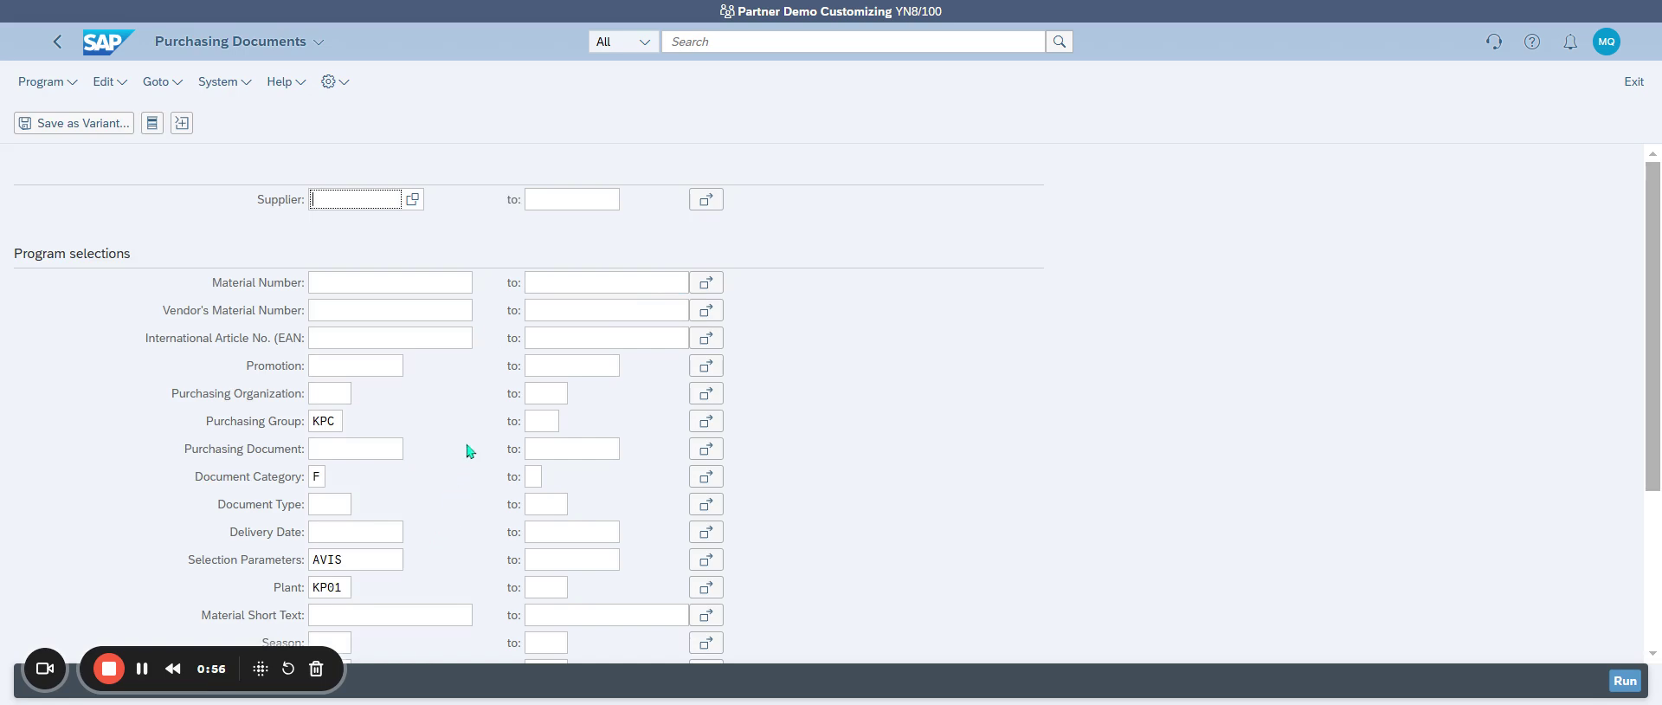
scroll(390, 382, down, 1)
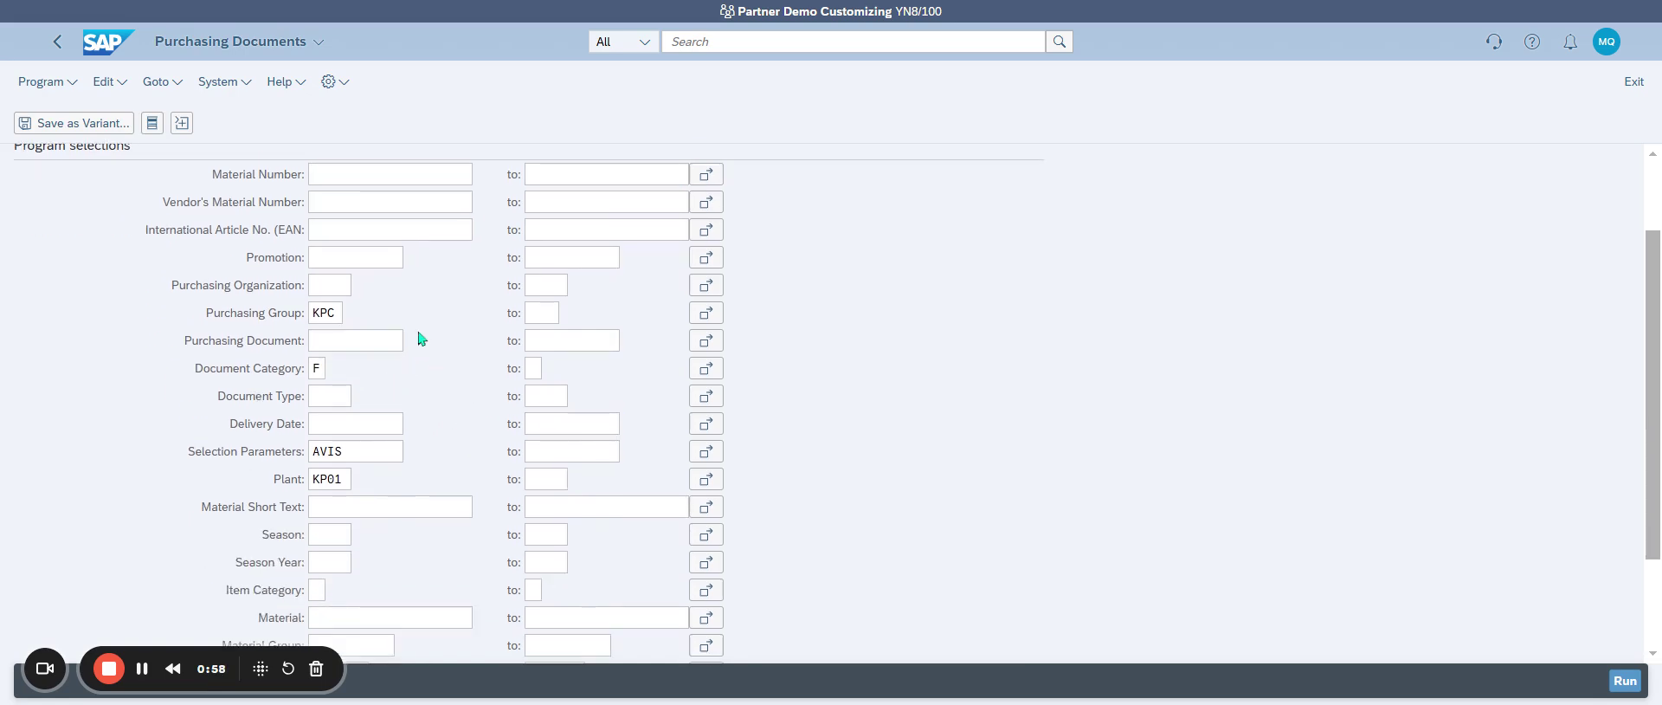
click(1626, 686)
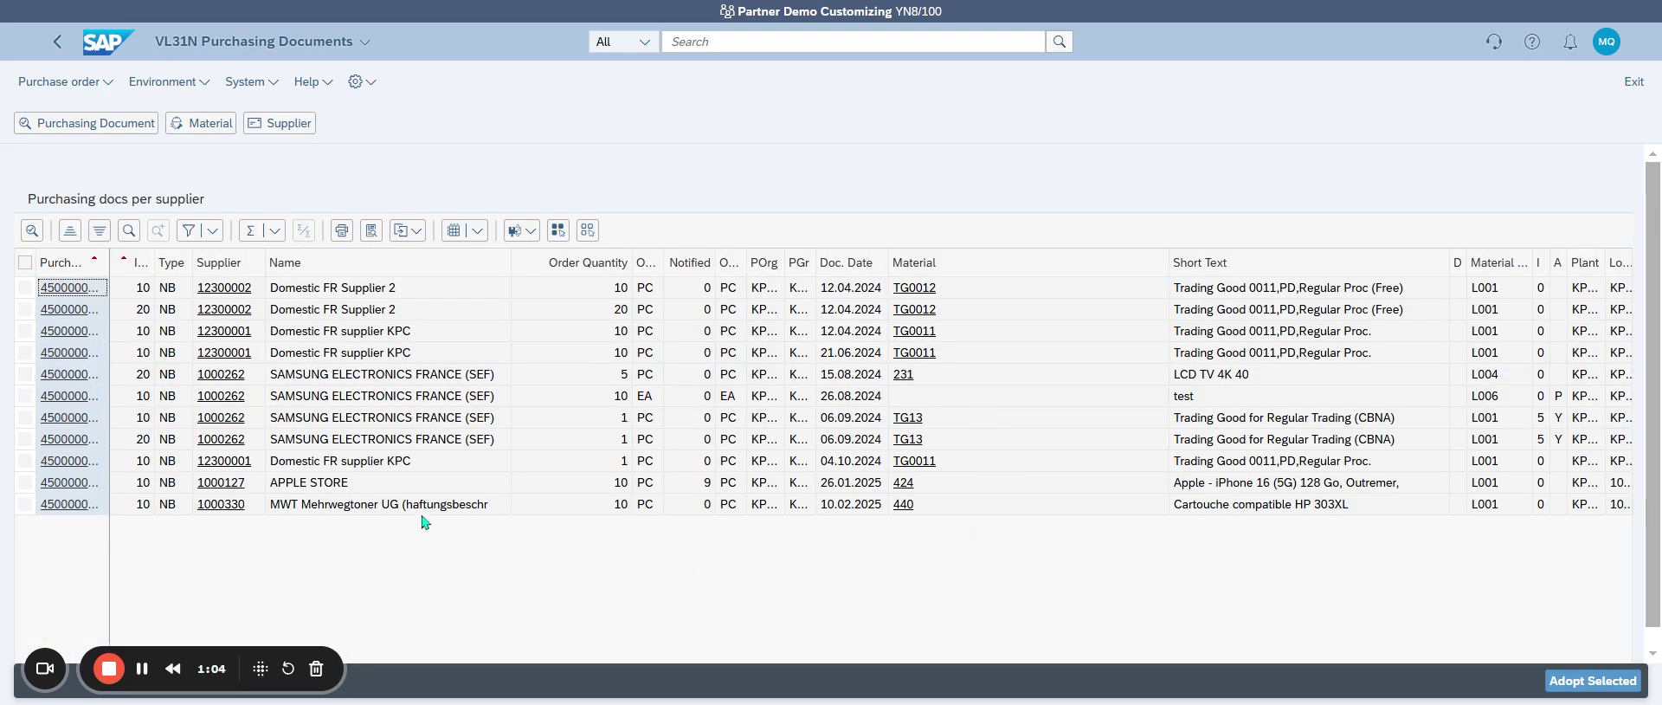
click(26, 505)
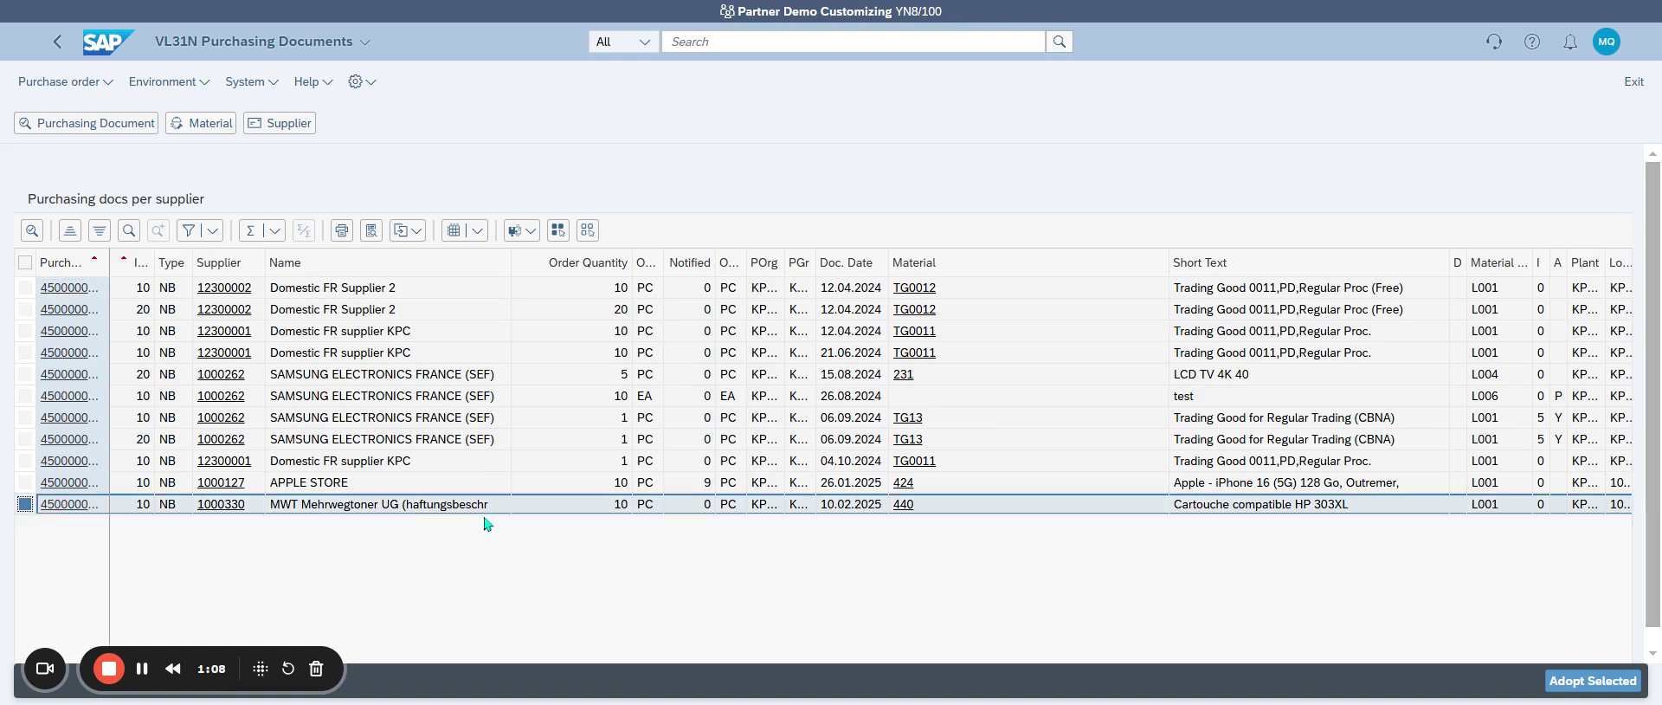
click(1598, 682)
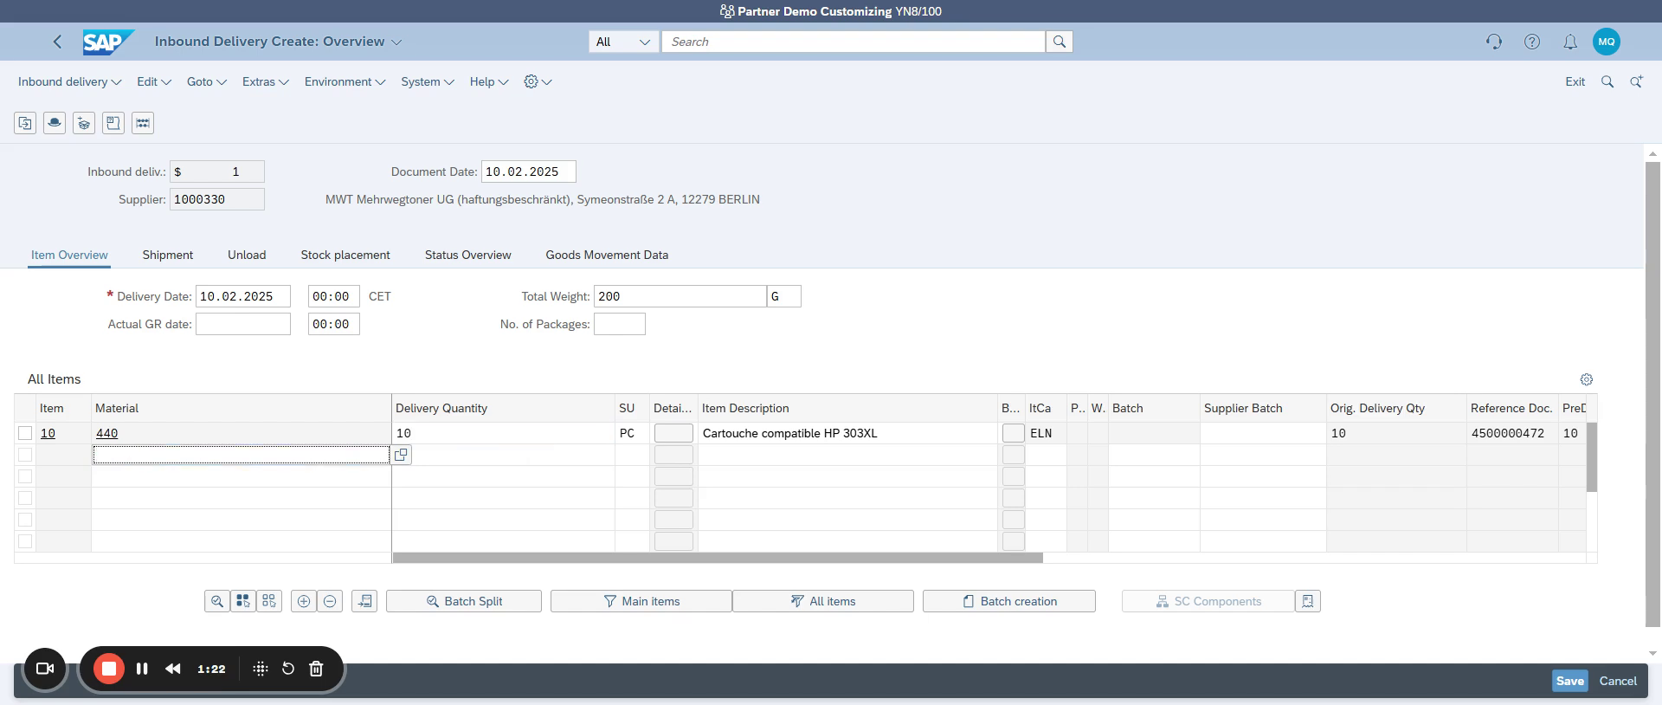
Step: Examine the plant and storage location in the unloading and shipment details of delivery item 10
click(28, 432)
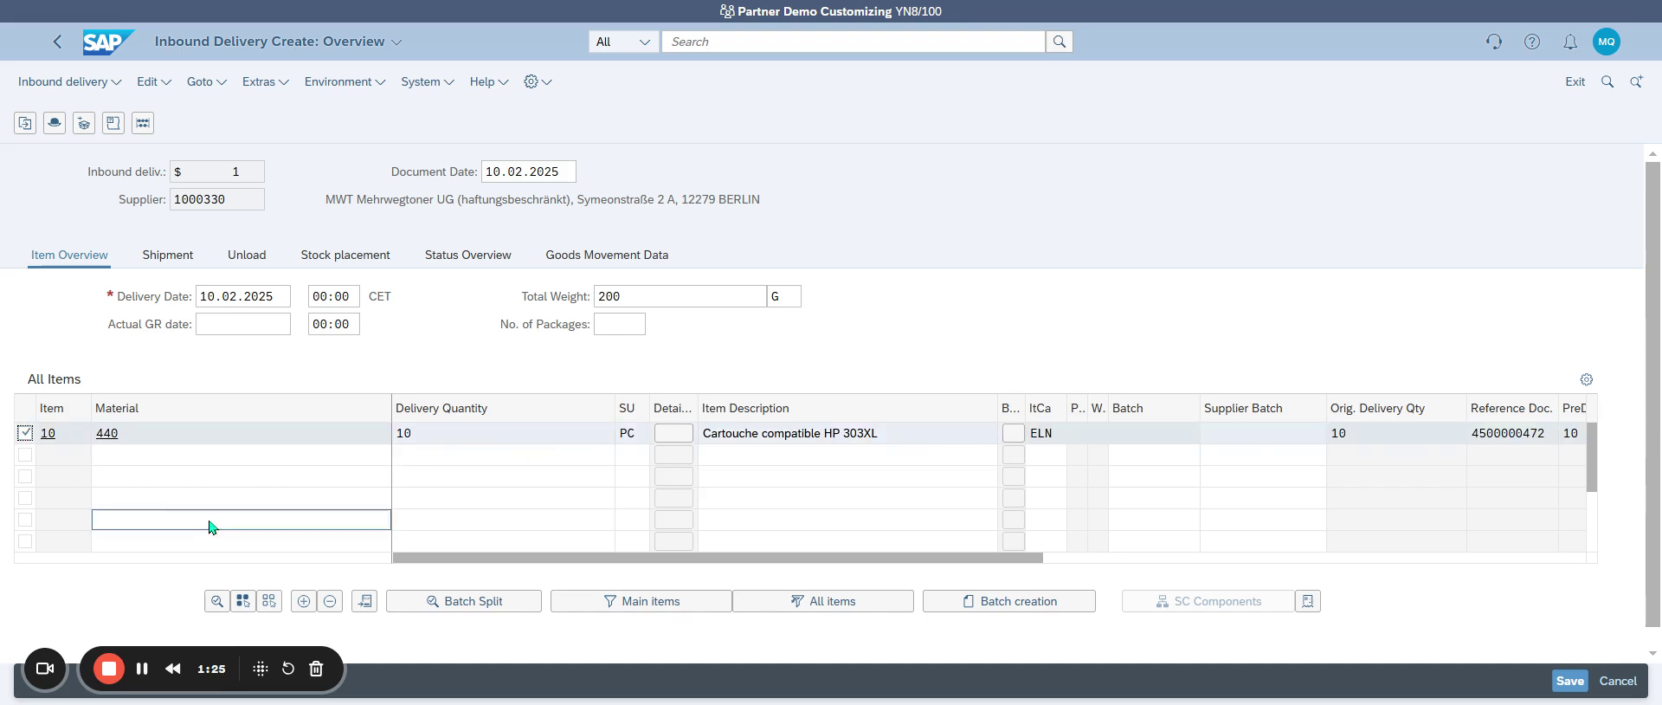
click(211, 601)
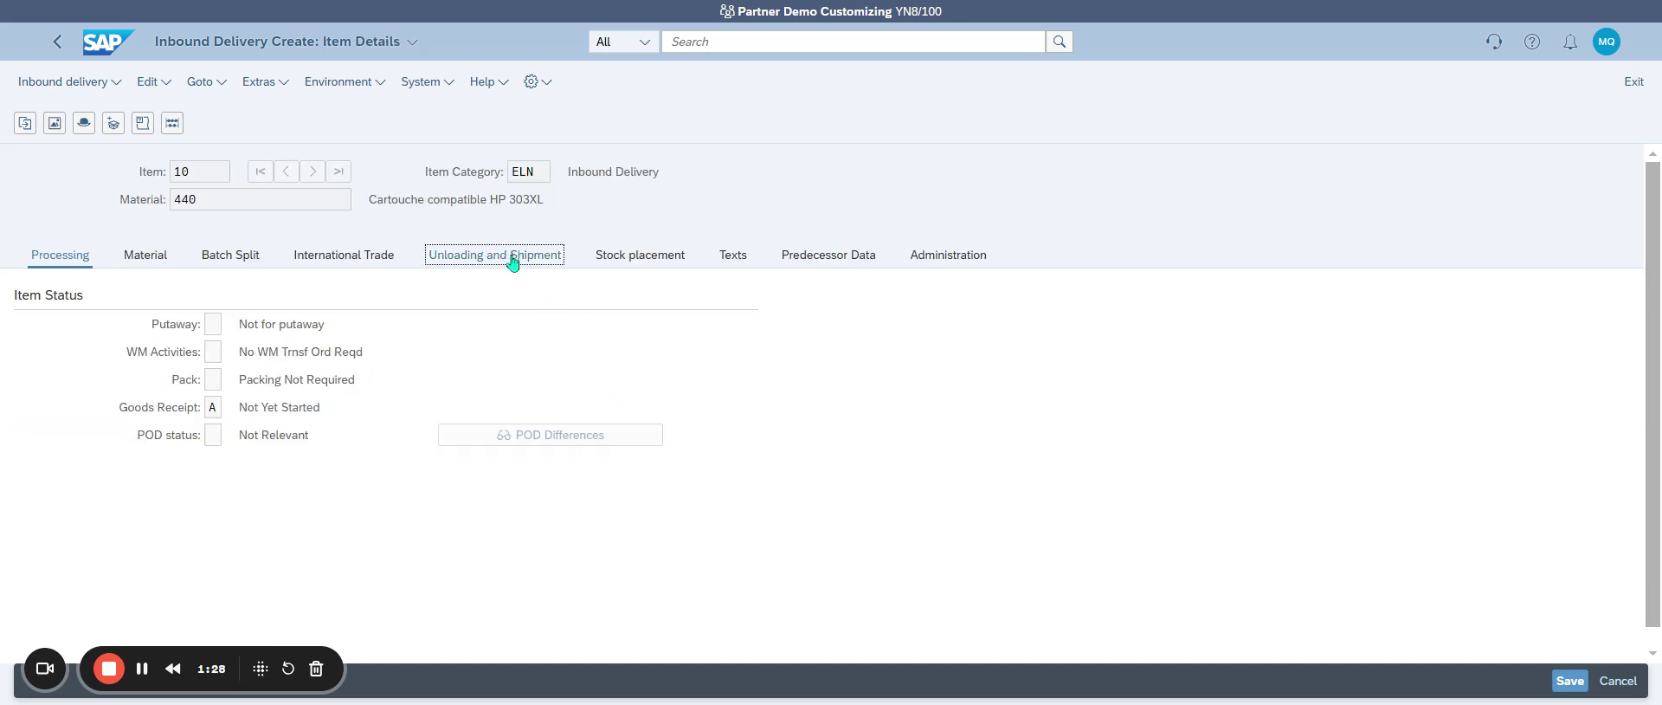
click(513, 263)
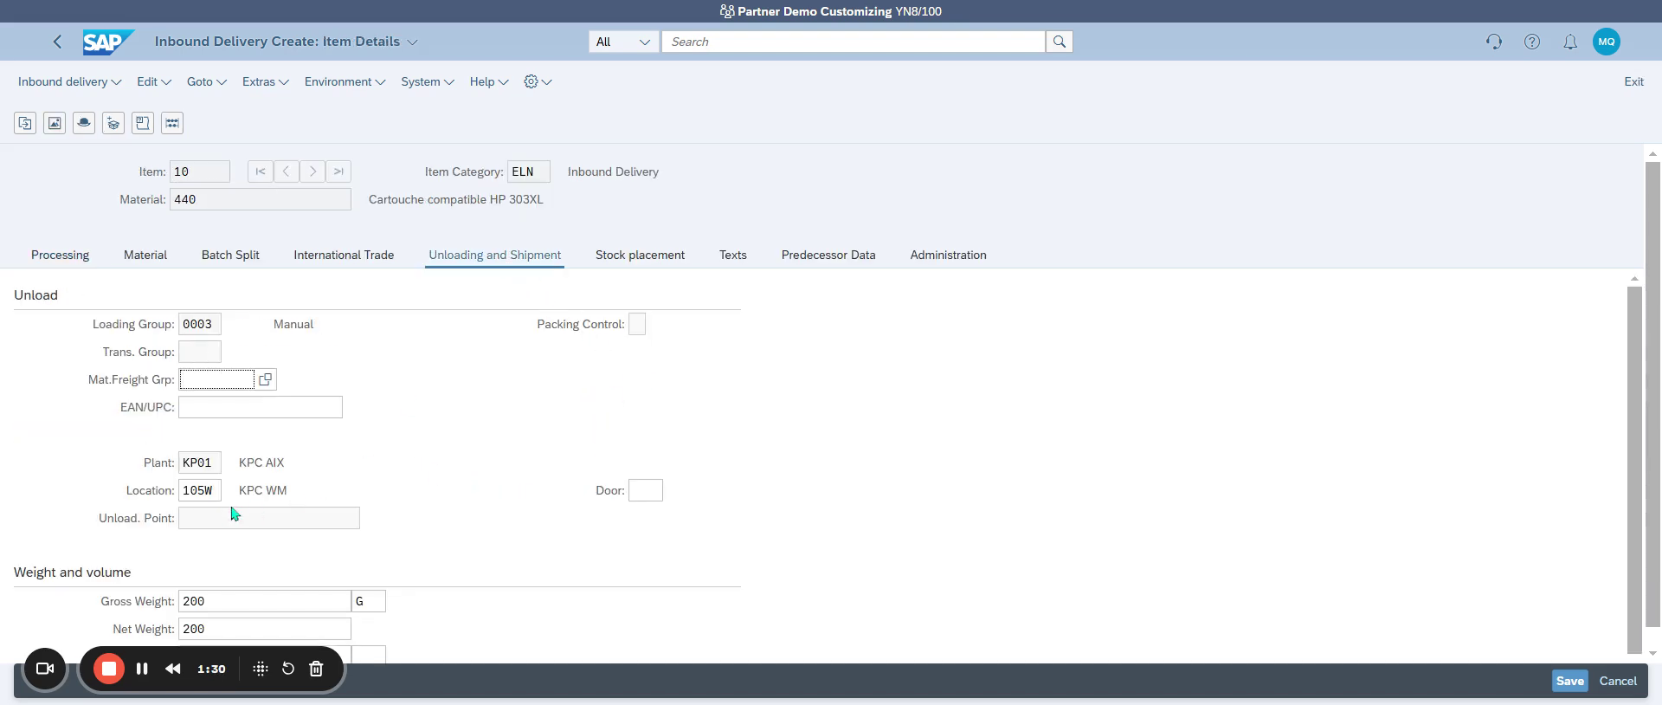
click(204, 464)
drag(204, 464, 215, 492)
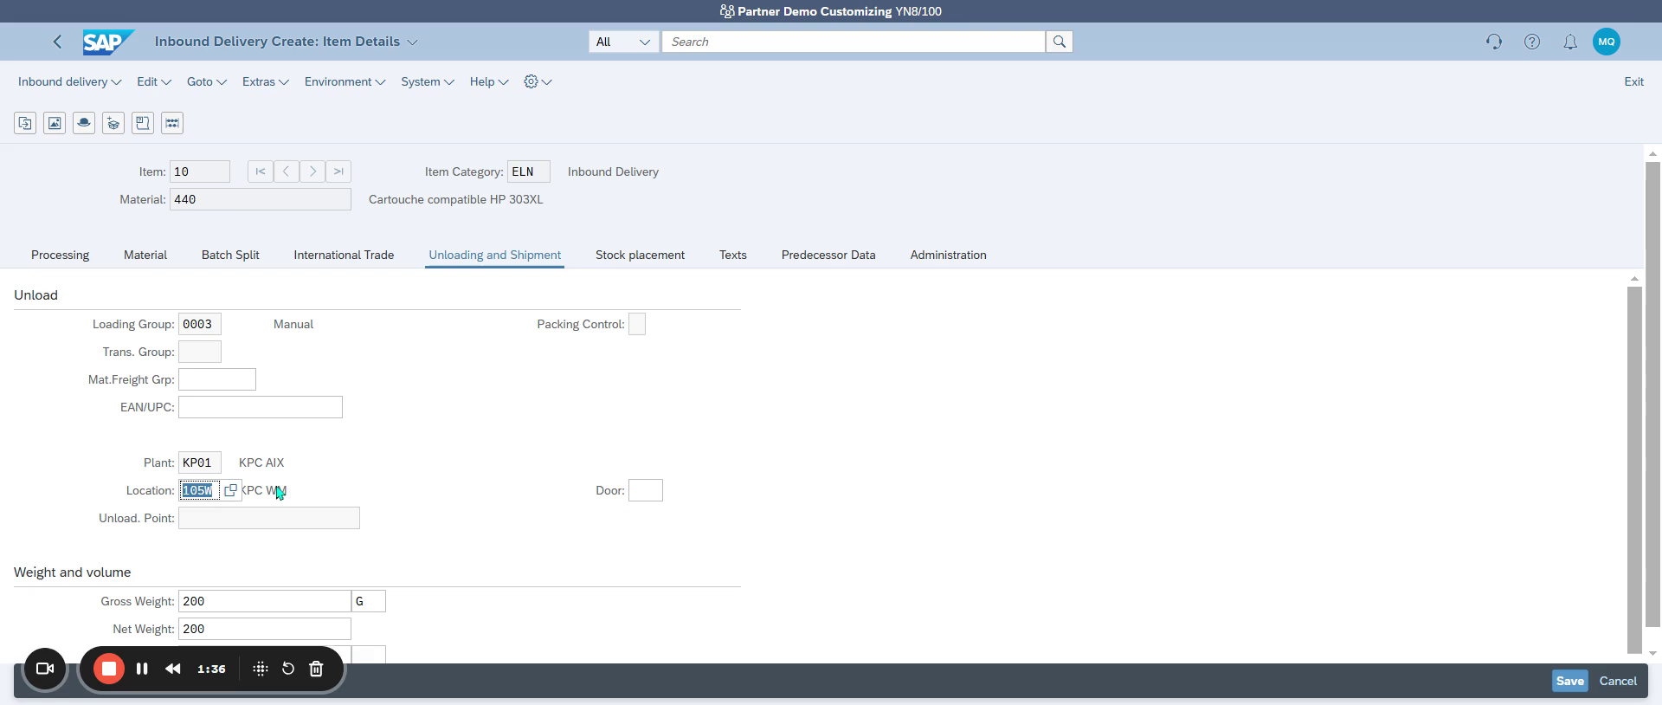
Step: Check the stock placement data in the delivery header and save the inbound delivery
click(85, 123)
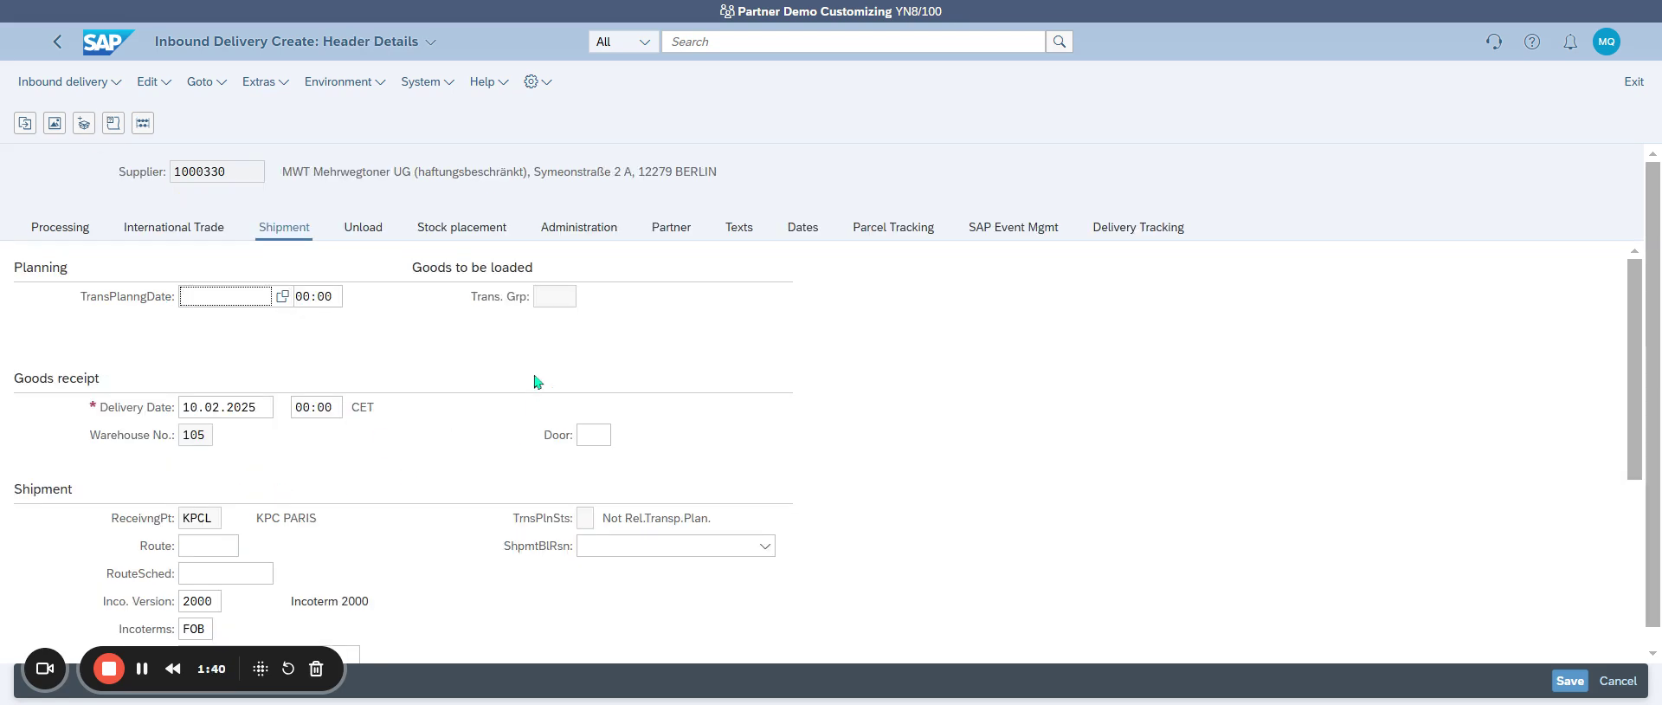
click(500, 232)
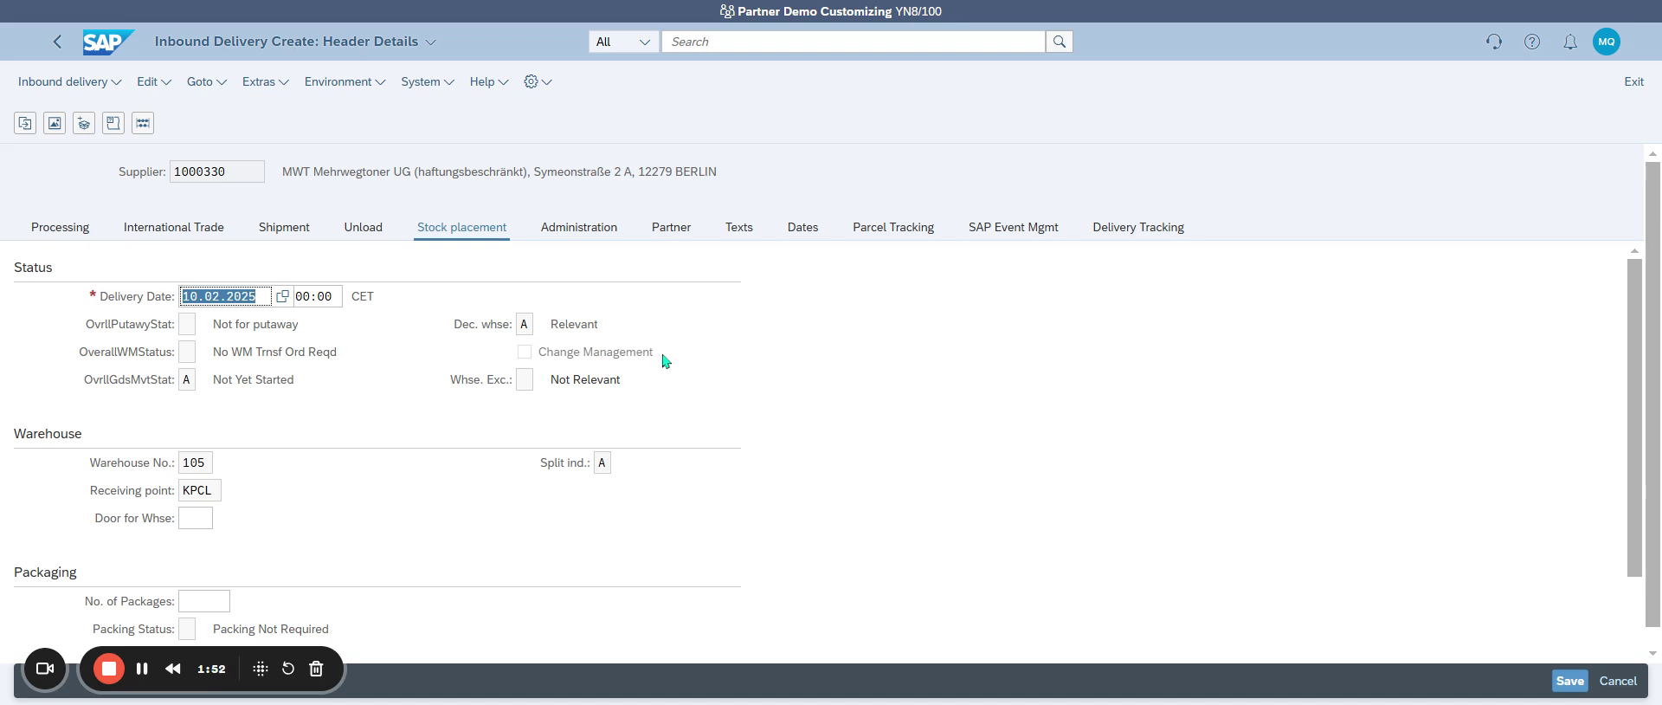
click(1569, 680)
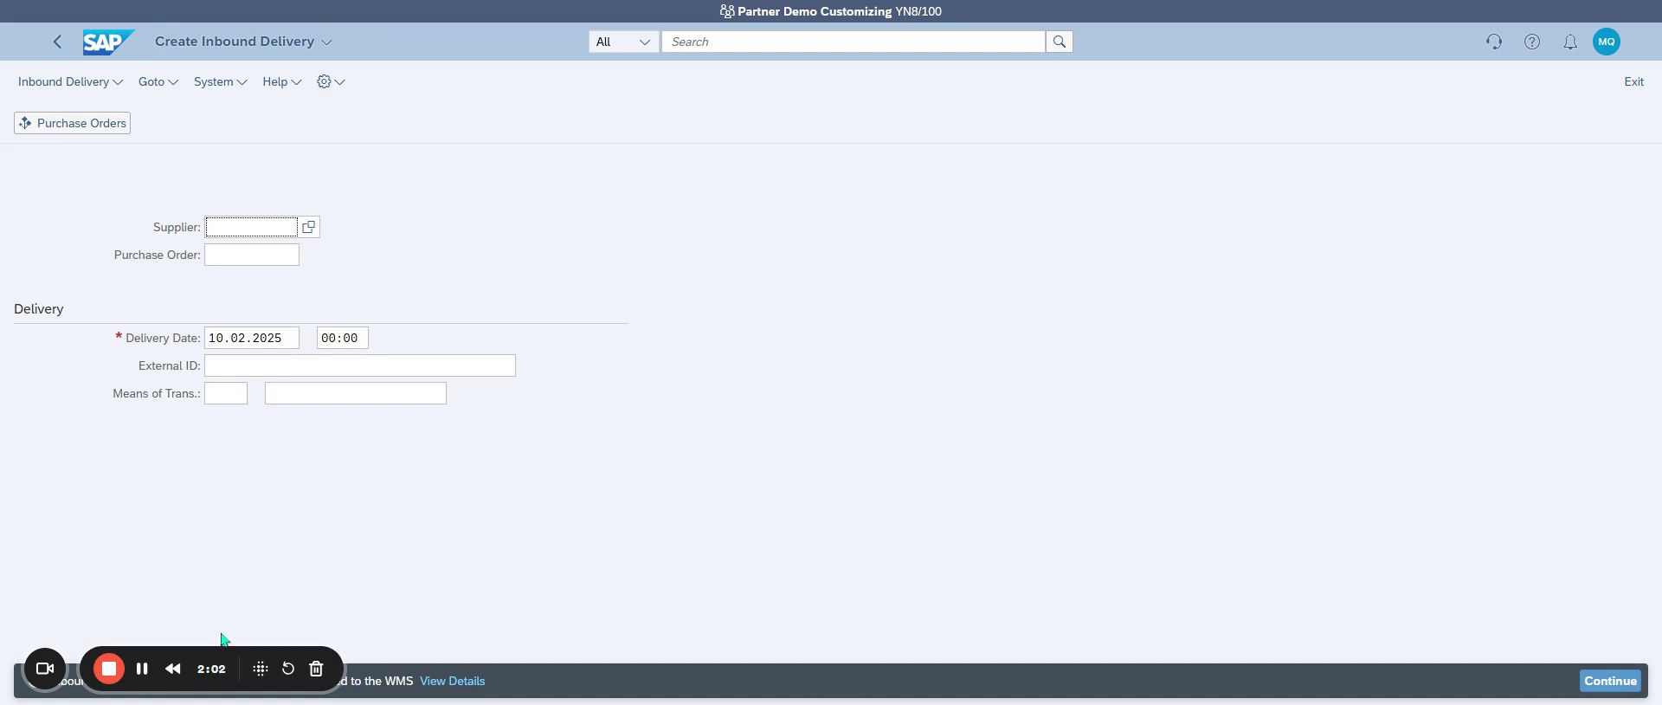
drag(216, 666, 322, 654)
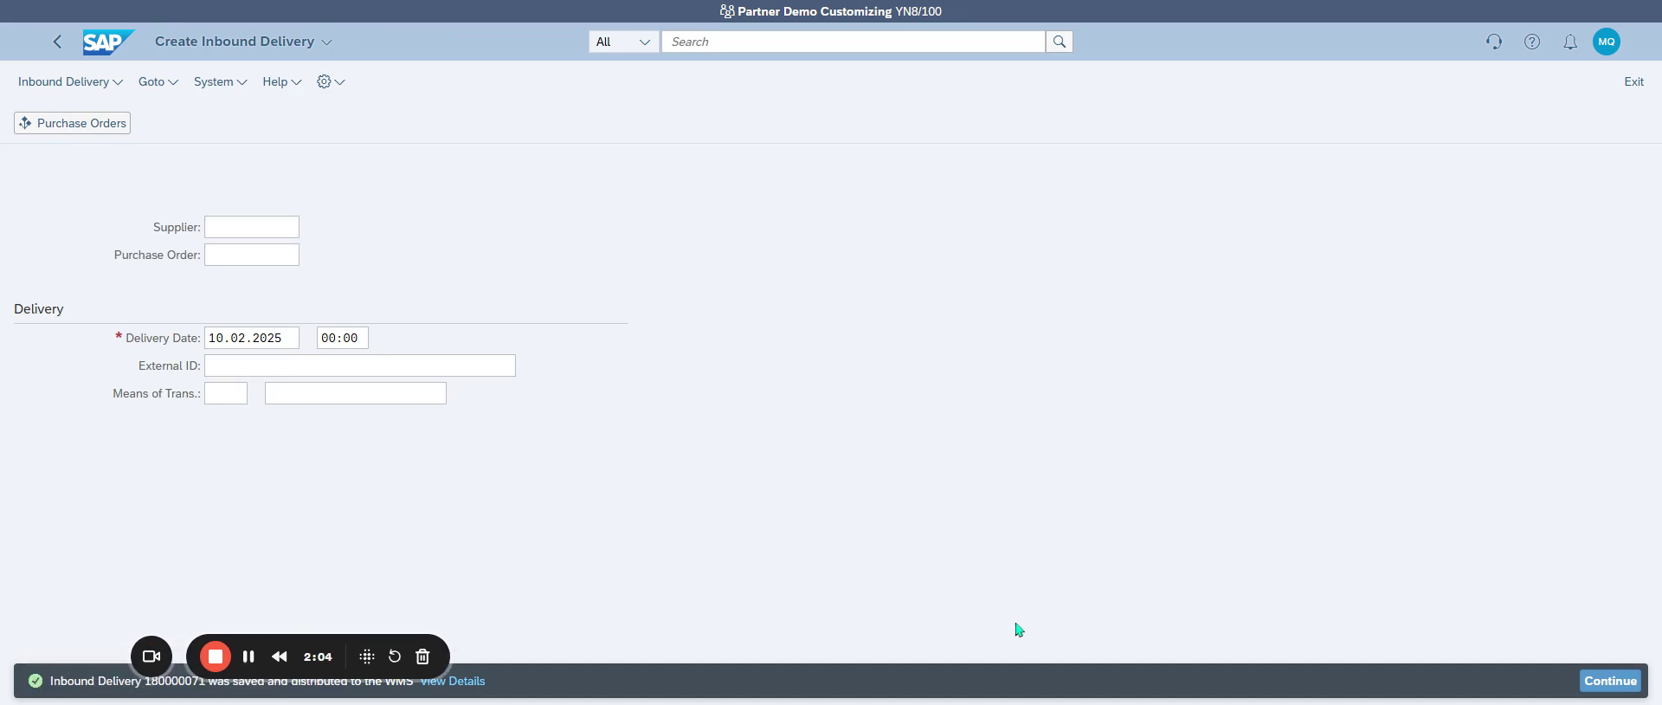
drag(323, 650, 830, 660)
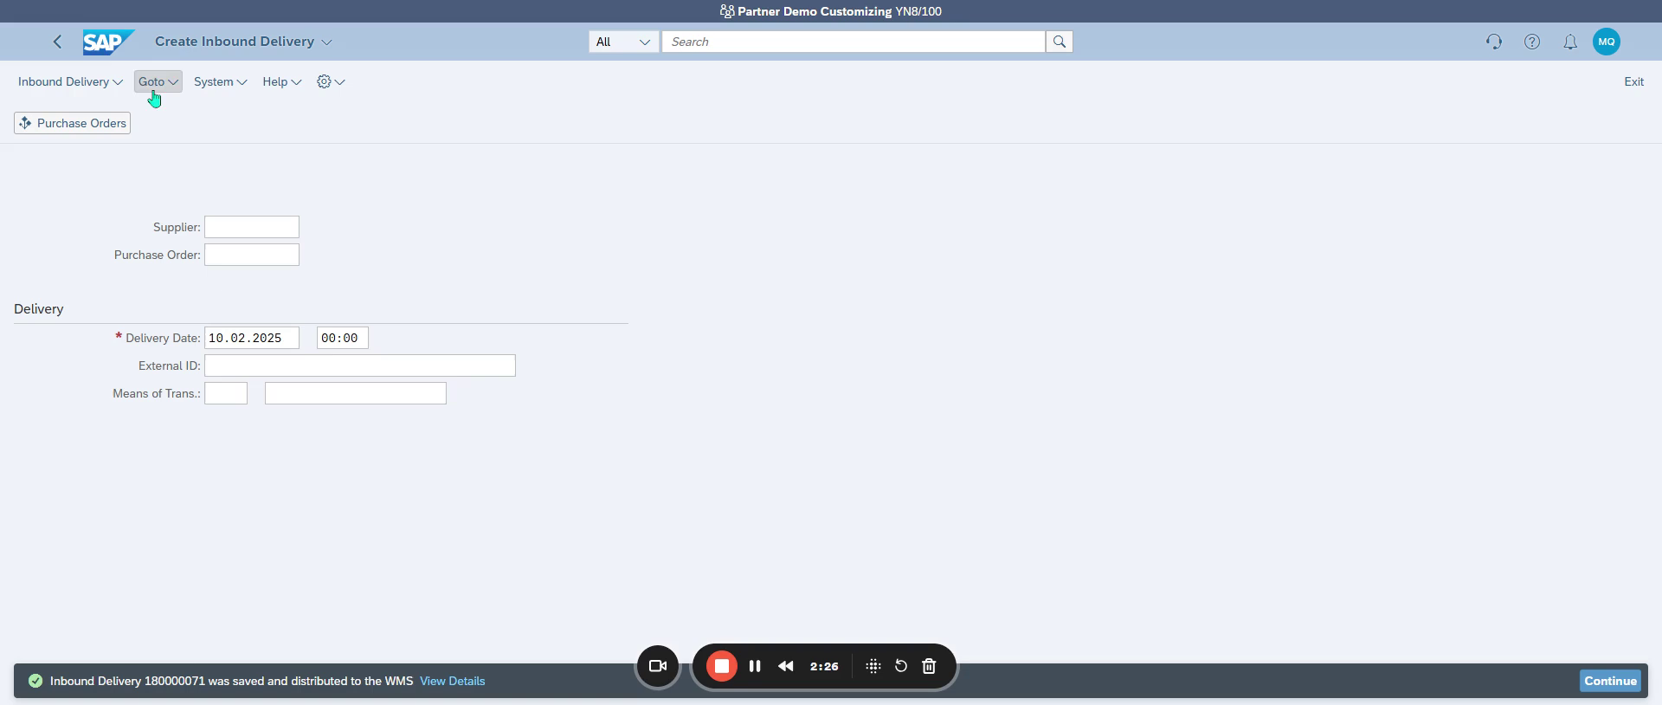
Step: Return to the home page, search for "change inbound" and open the Change Inbound Deliveries - Deliveries app
click(103, 45)
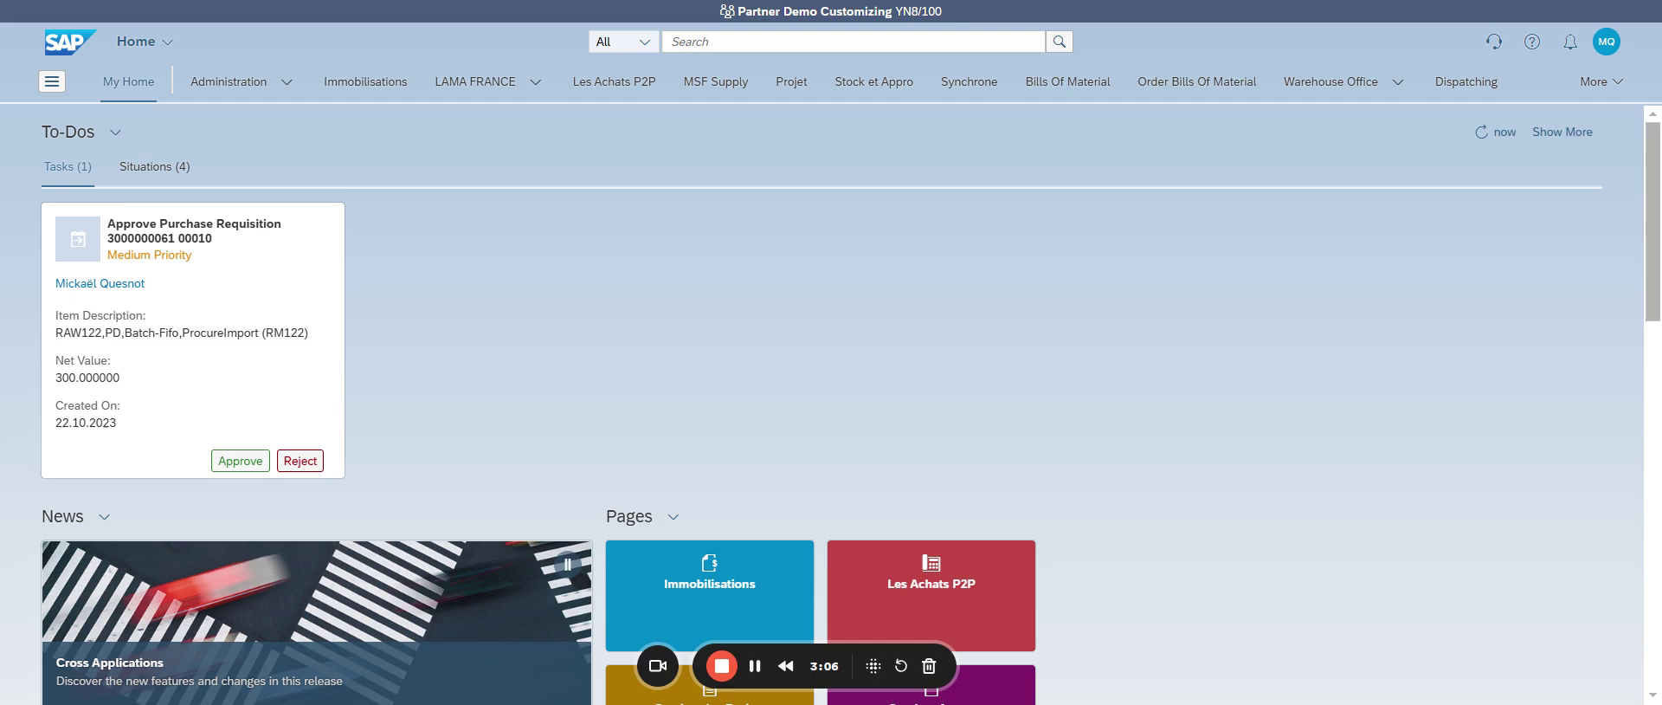
click(749, 41)
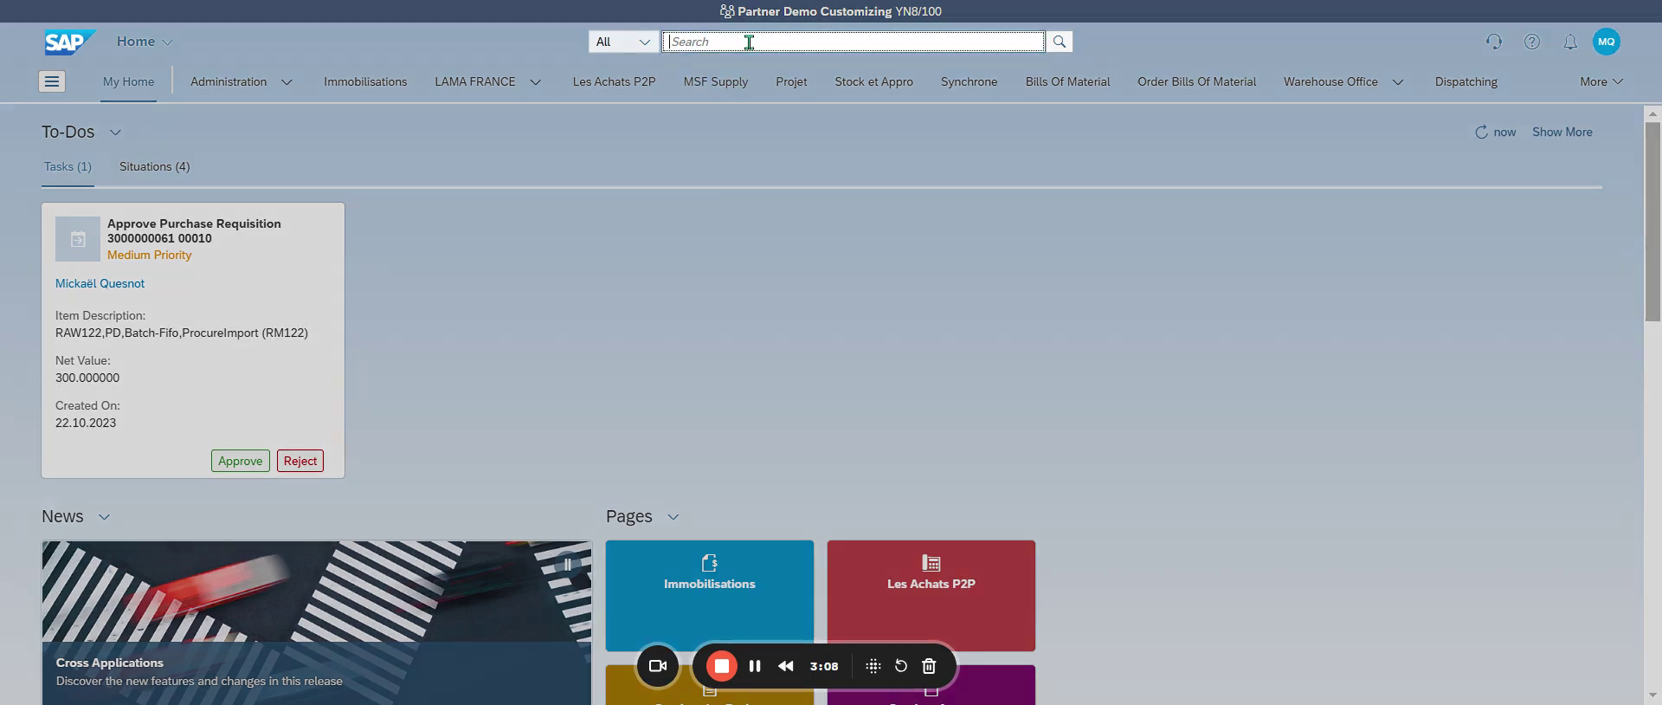
text(change inbound)
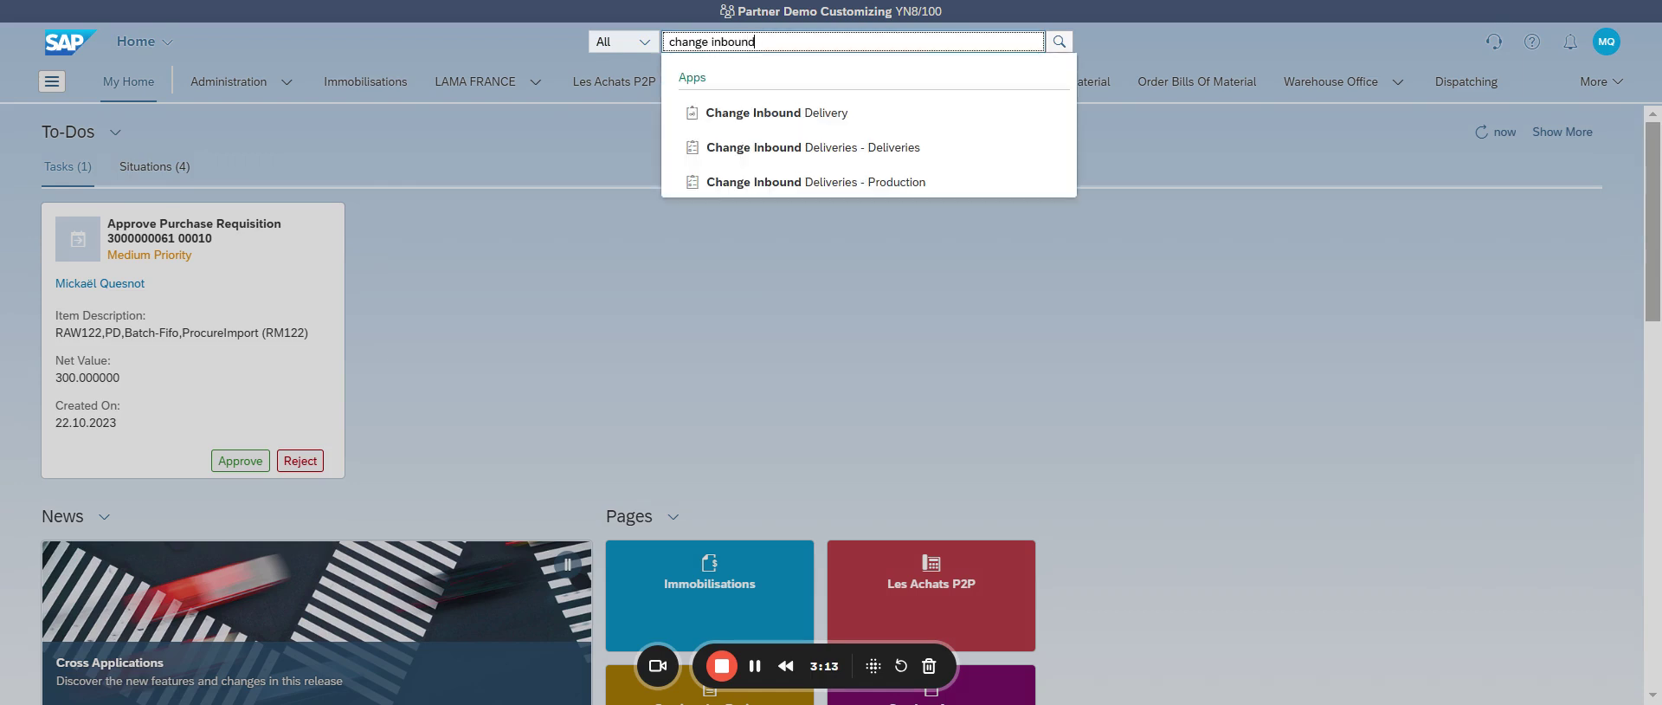
click(898, 148)
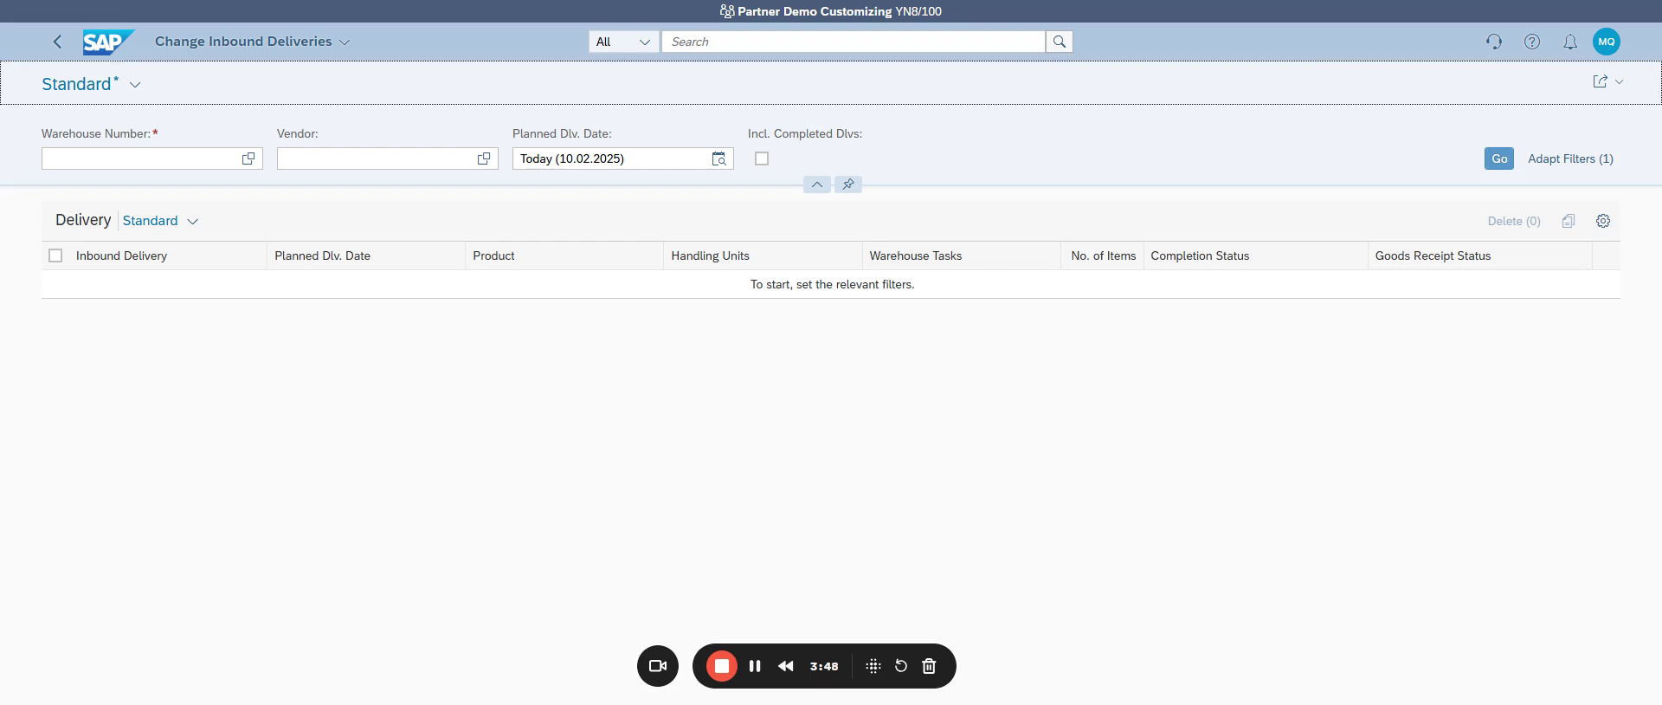
Step: List today's inbound deliveries for warehouse 1050 and open the delivery containing product 440
click(248, 158)
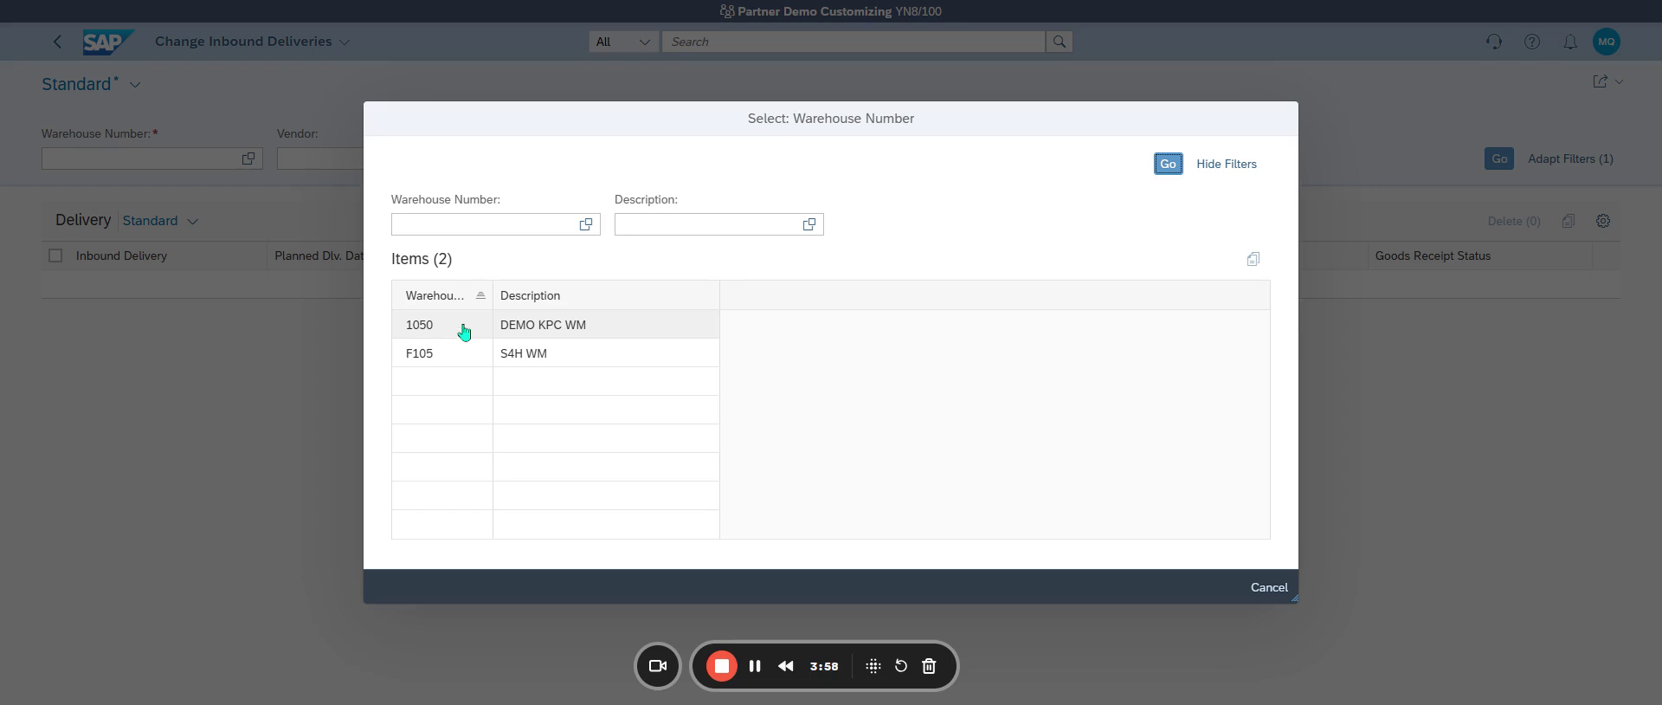
click(464, 332)
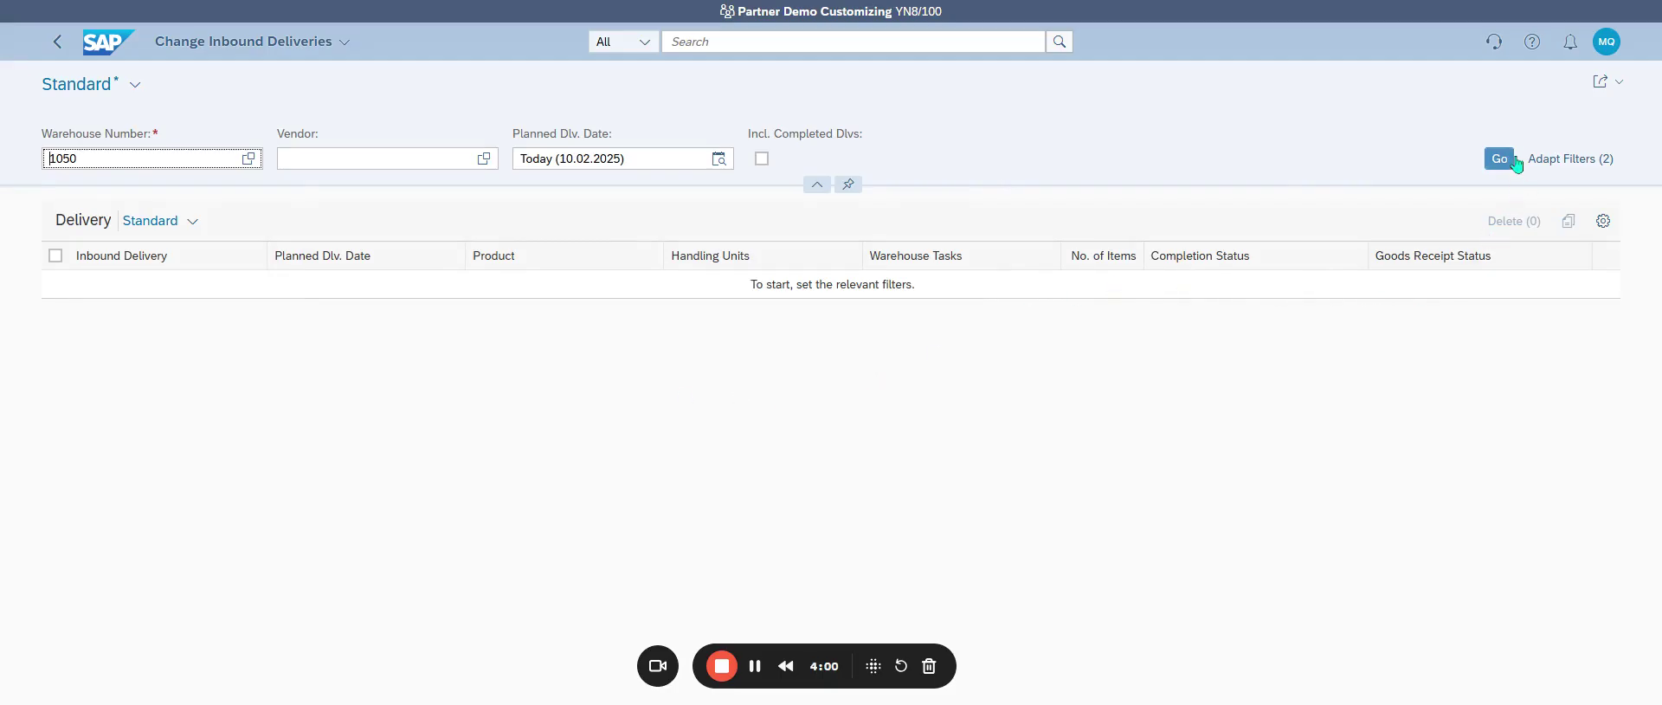
click(1513, 160)
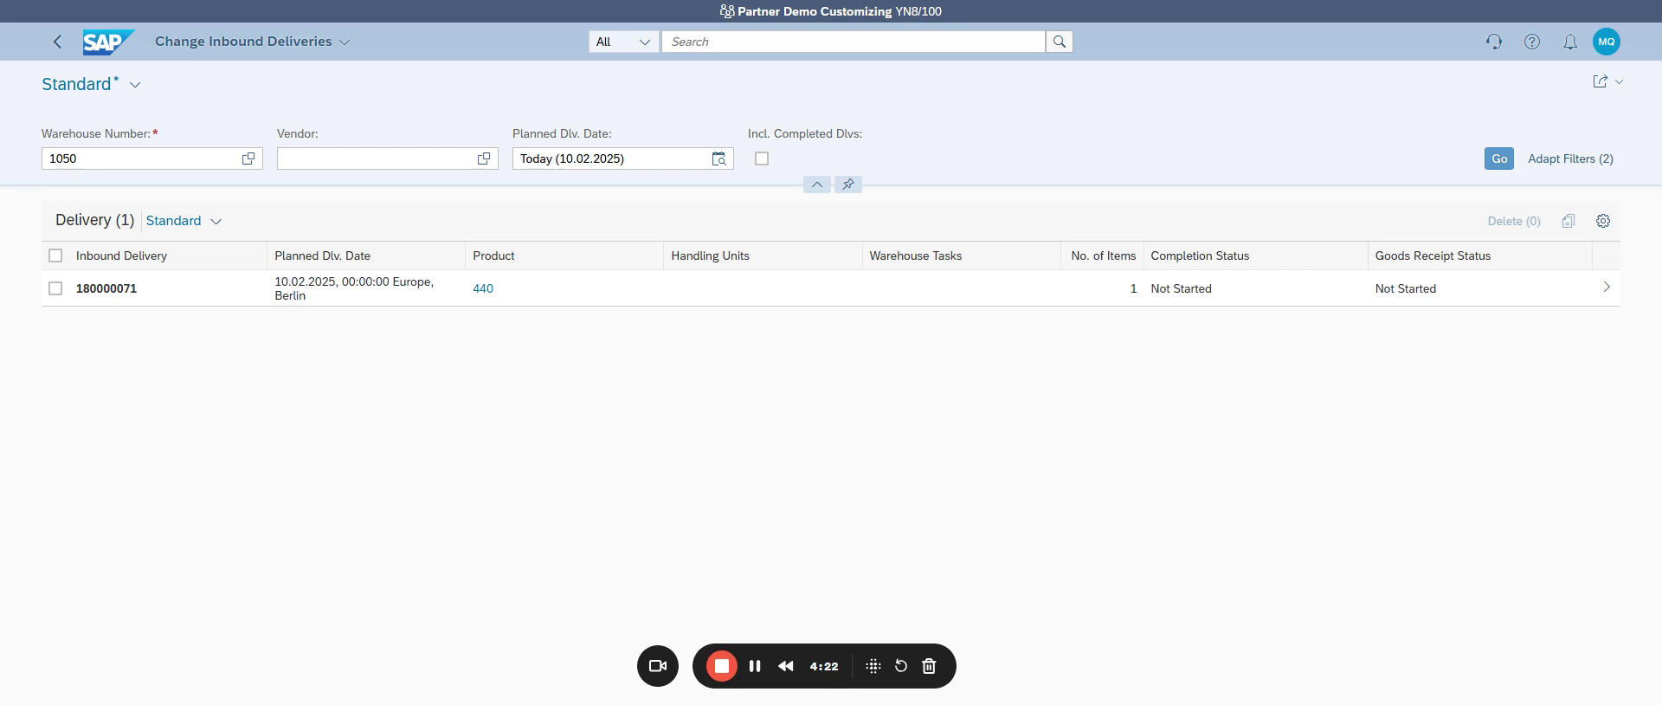
click(54, 290)
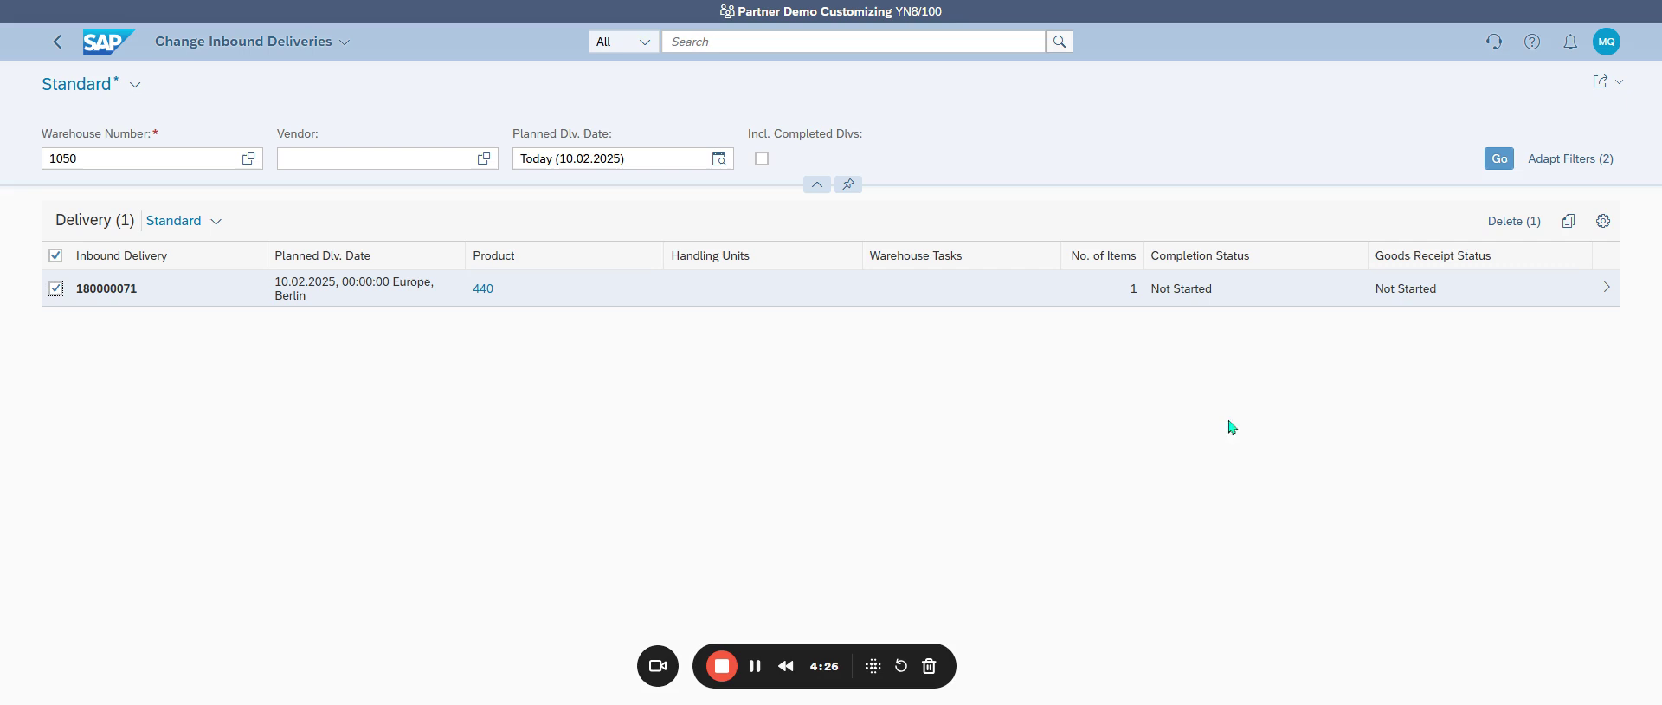
click(1617, 296)
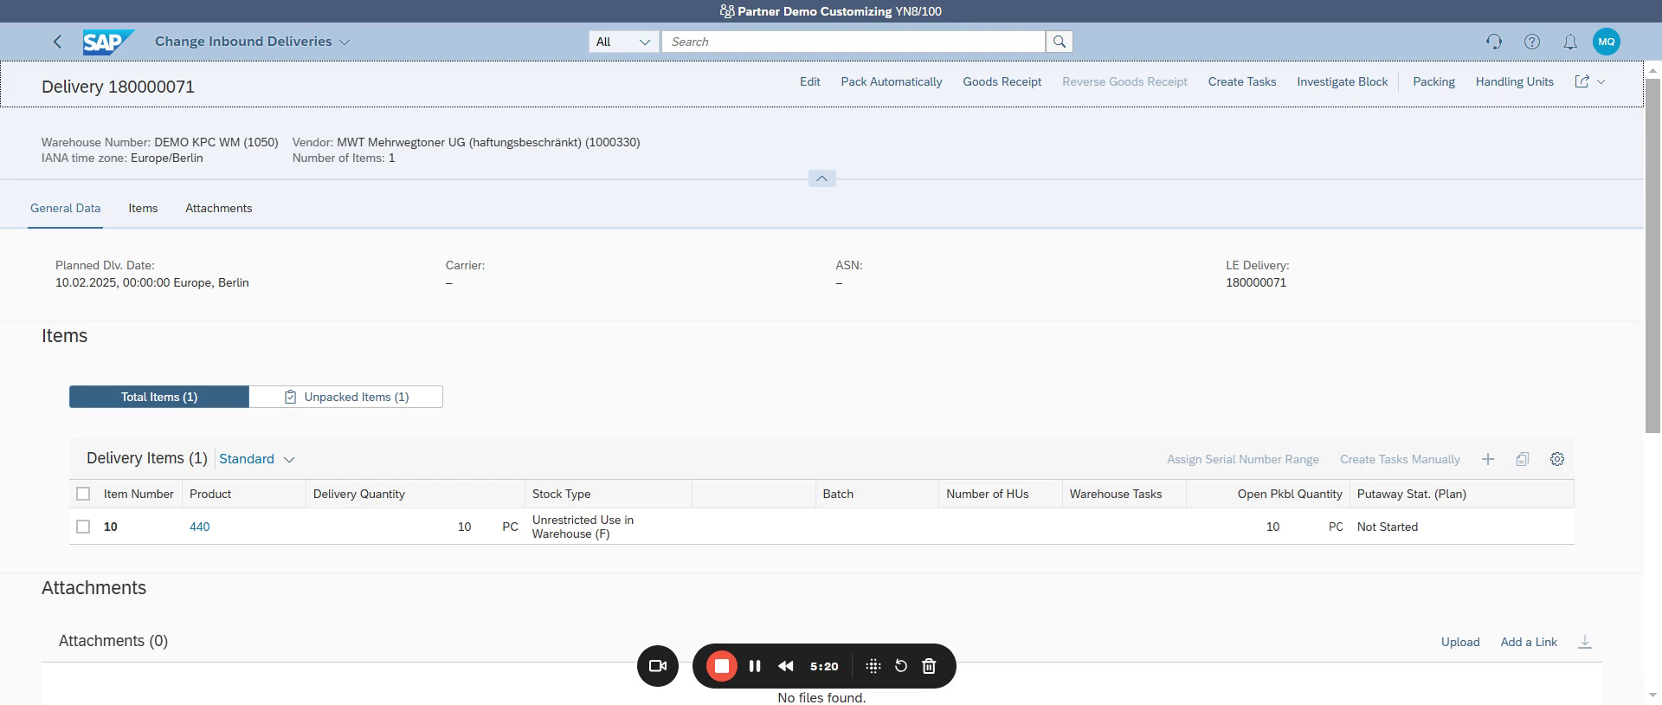
Step: Post the goods receipt for the delivery with item 10 and create its warehouse tasks
click(83, 527)
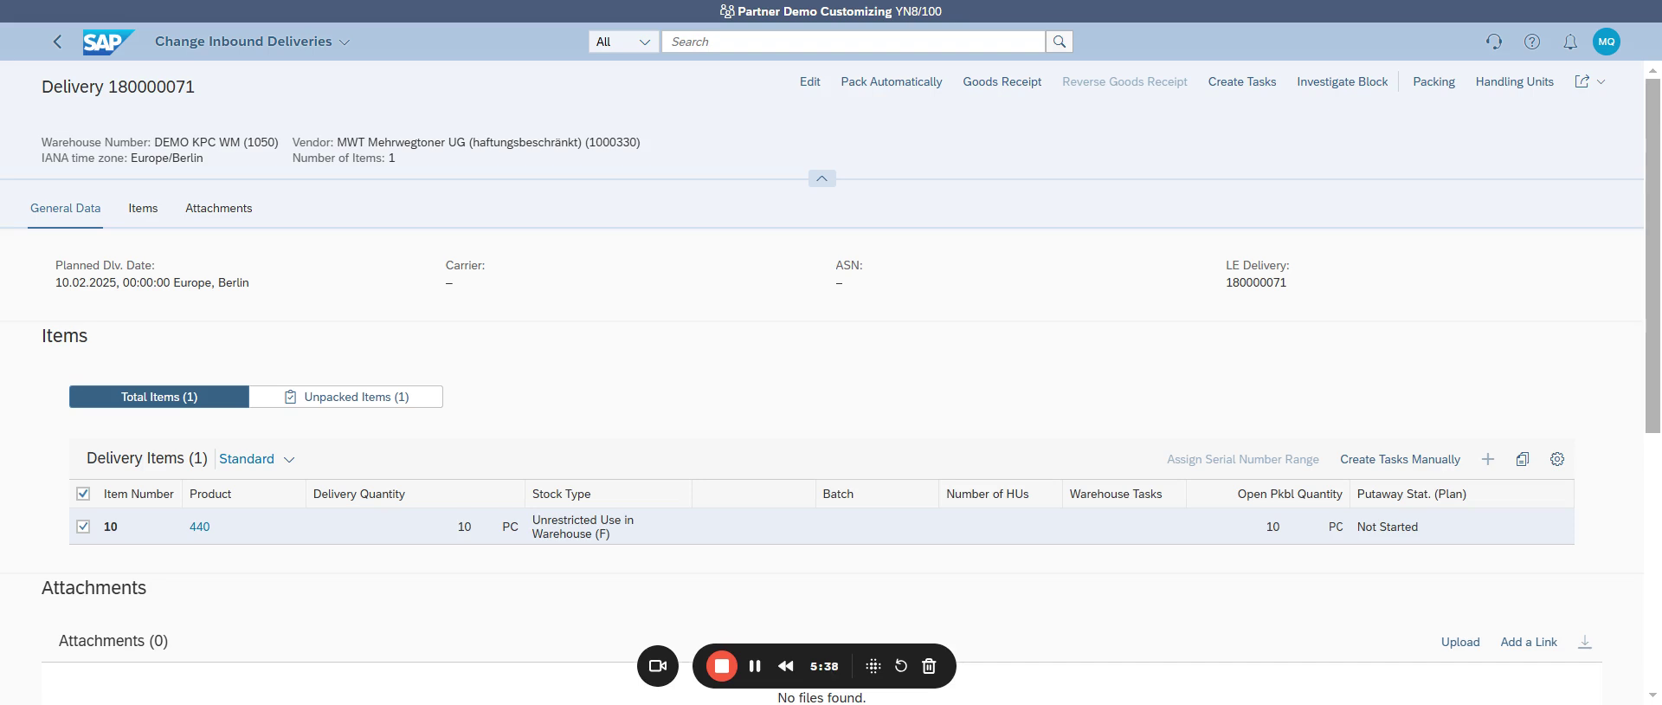
click(996, 84)
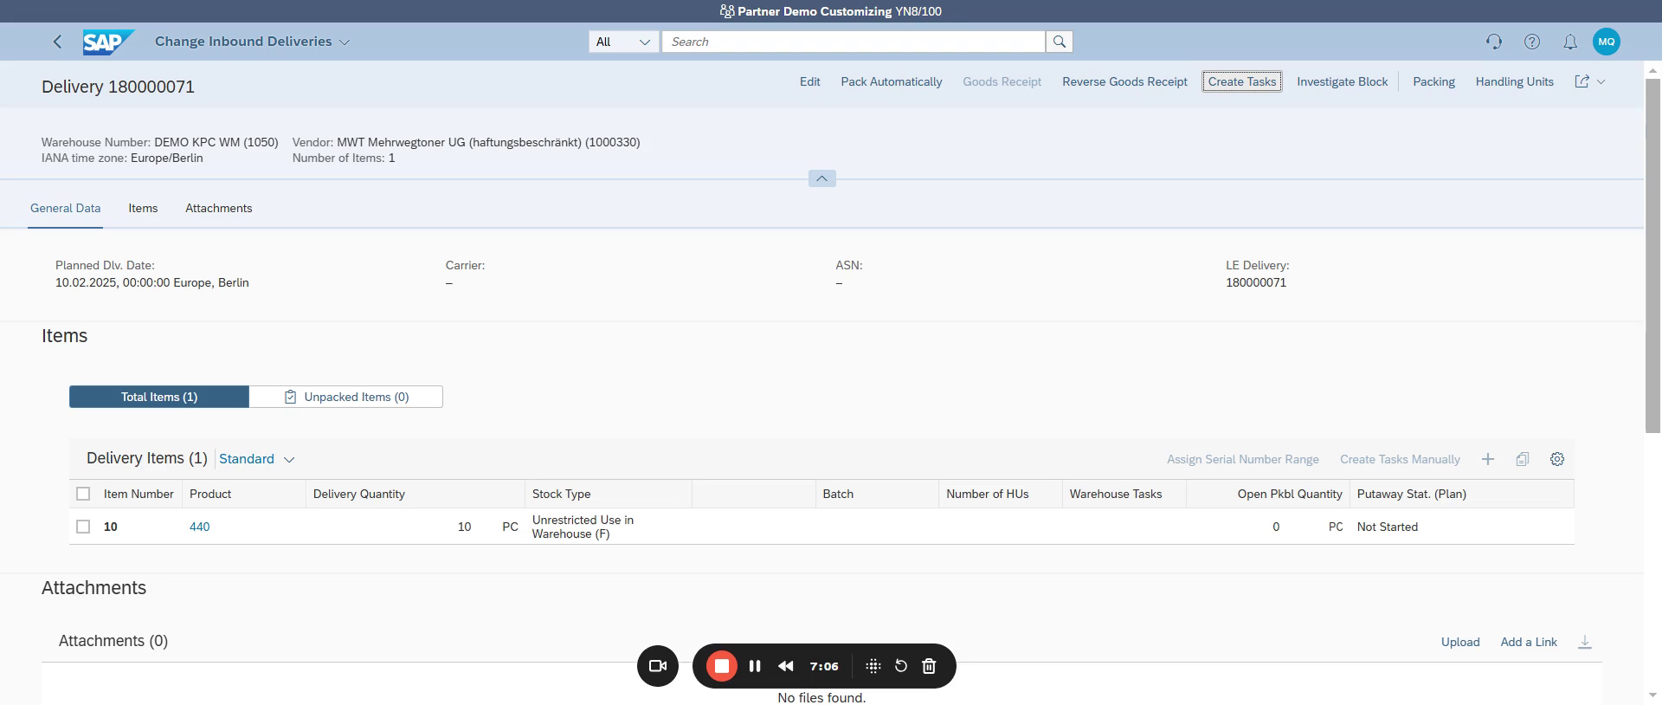
click(1243, 82)
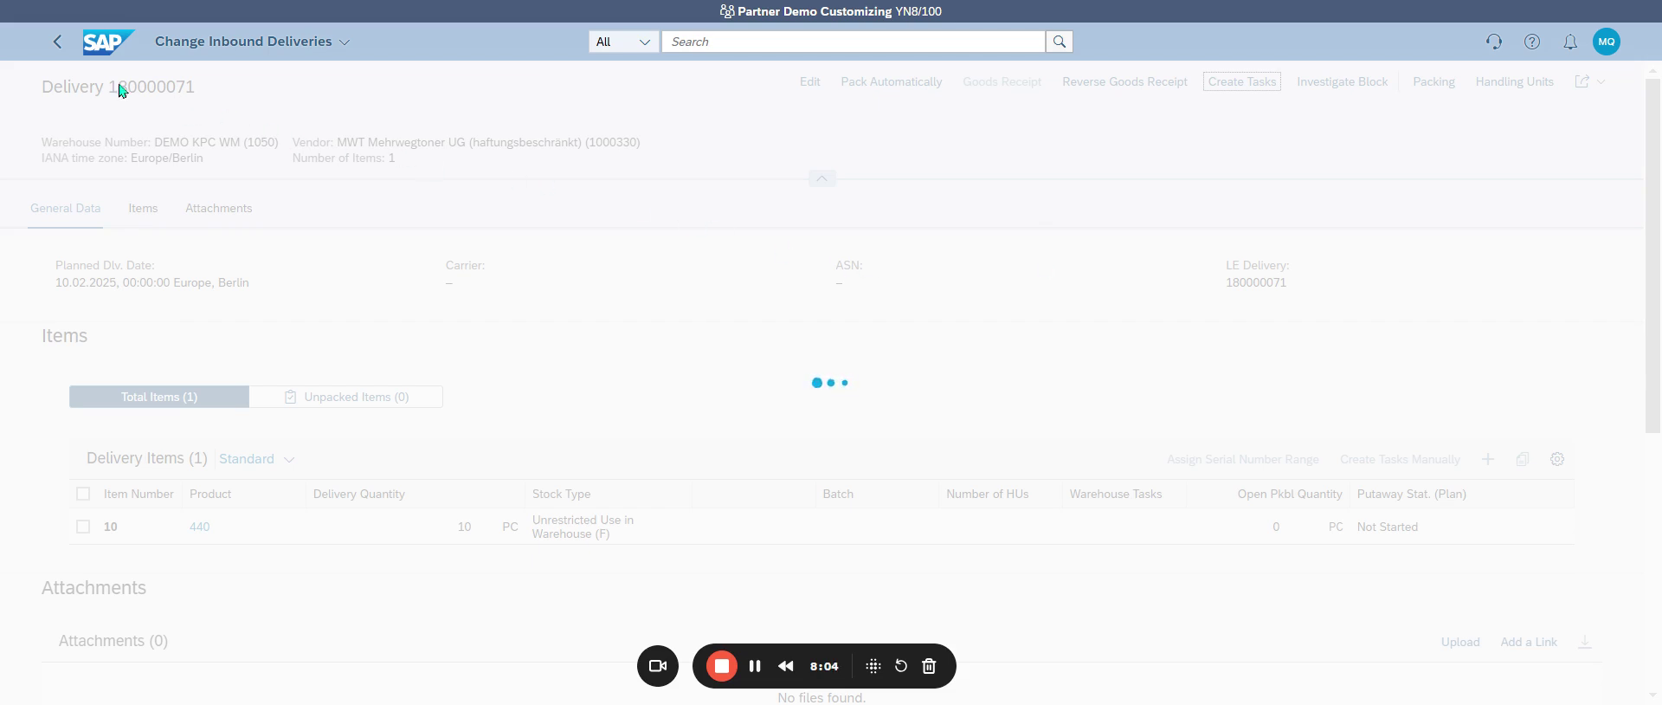
Step: Refresh the inbound delivery list and open the putaway warehouse task belonging to the delivery of product 440
click(53, 48)
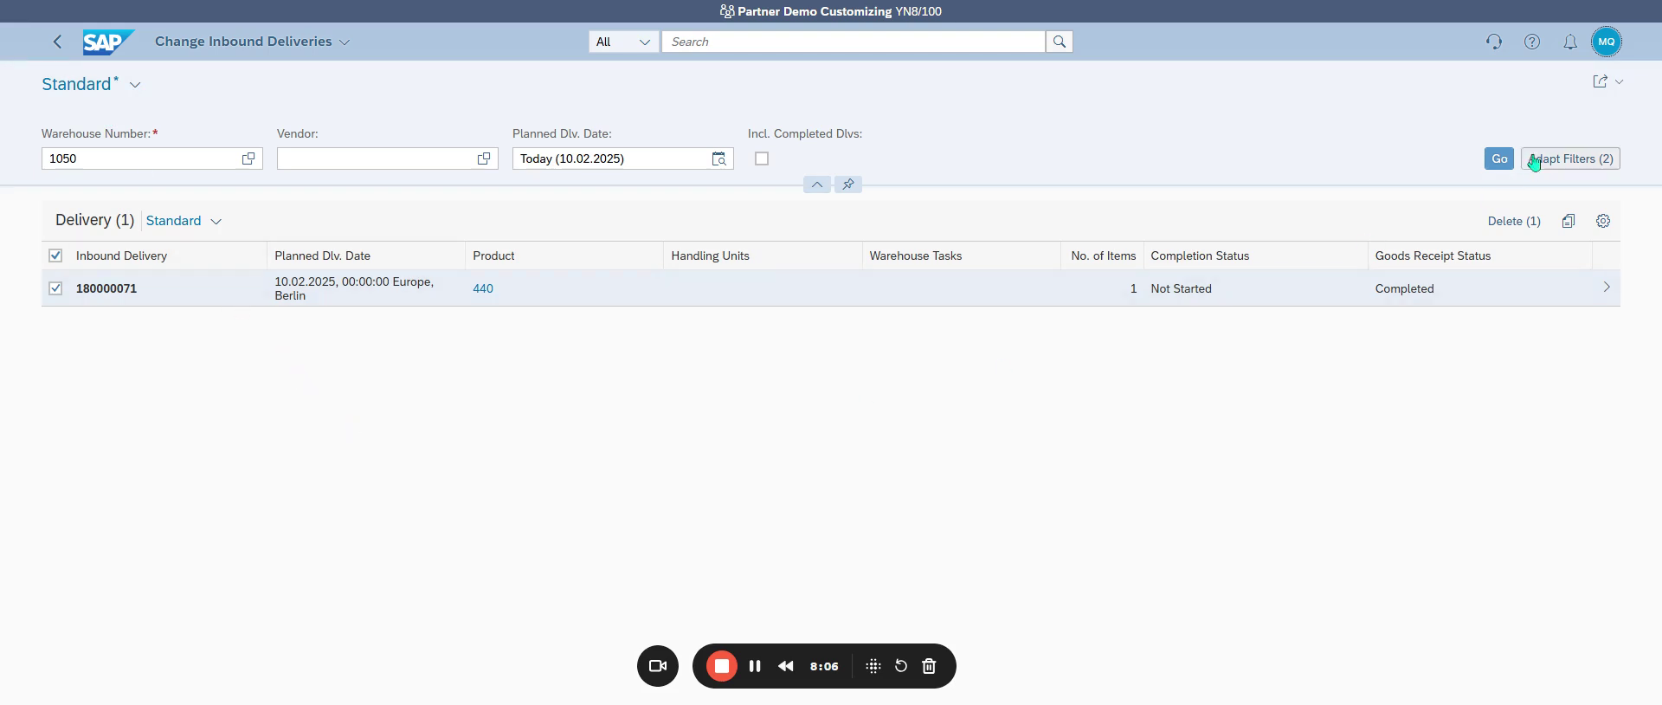
click(1508, 171)
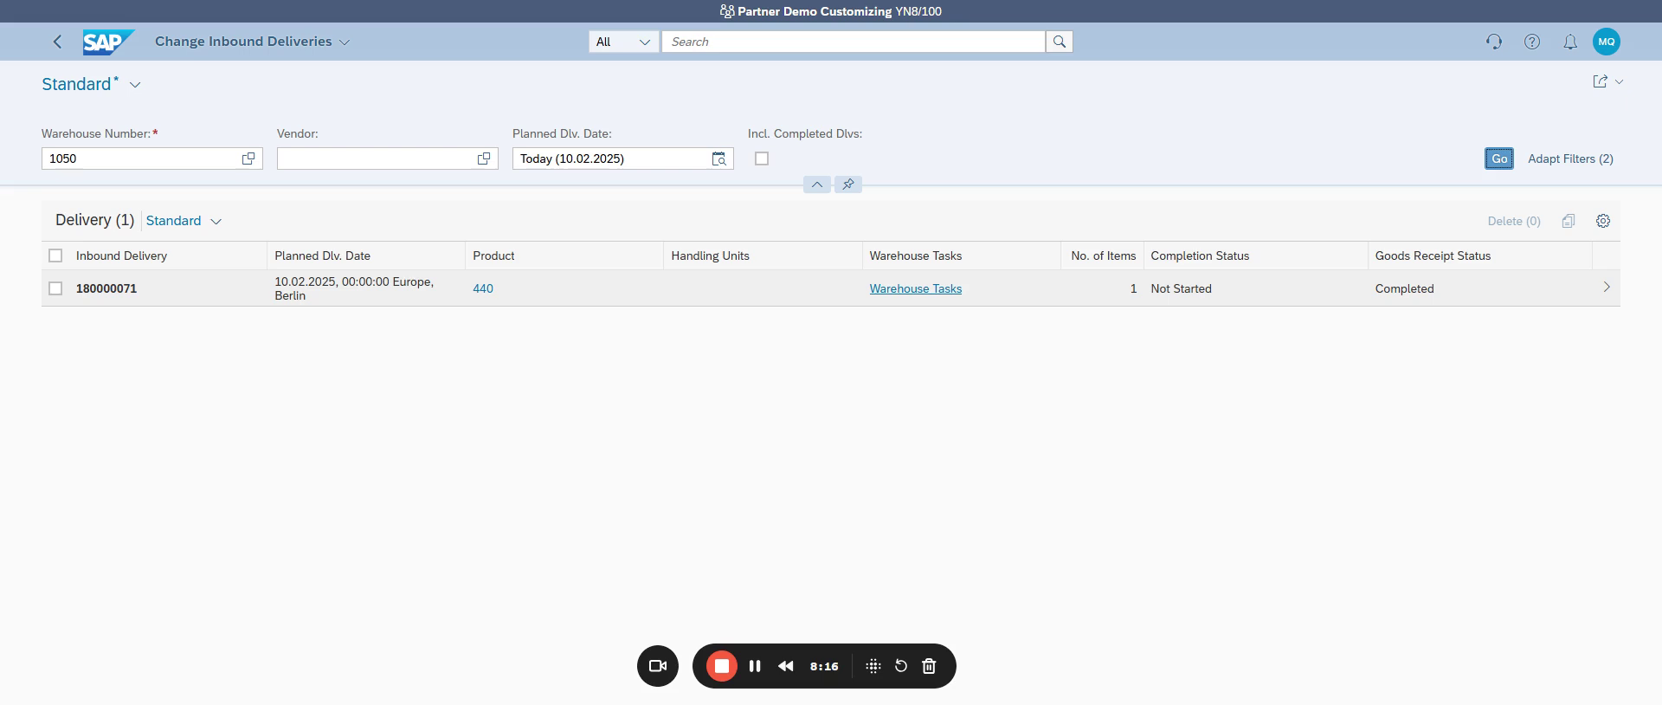
click(916, 288)
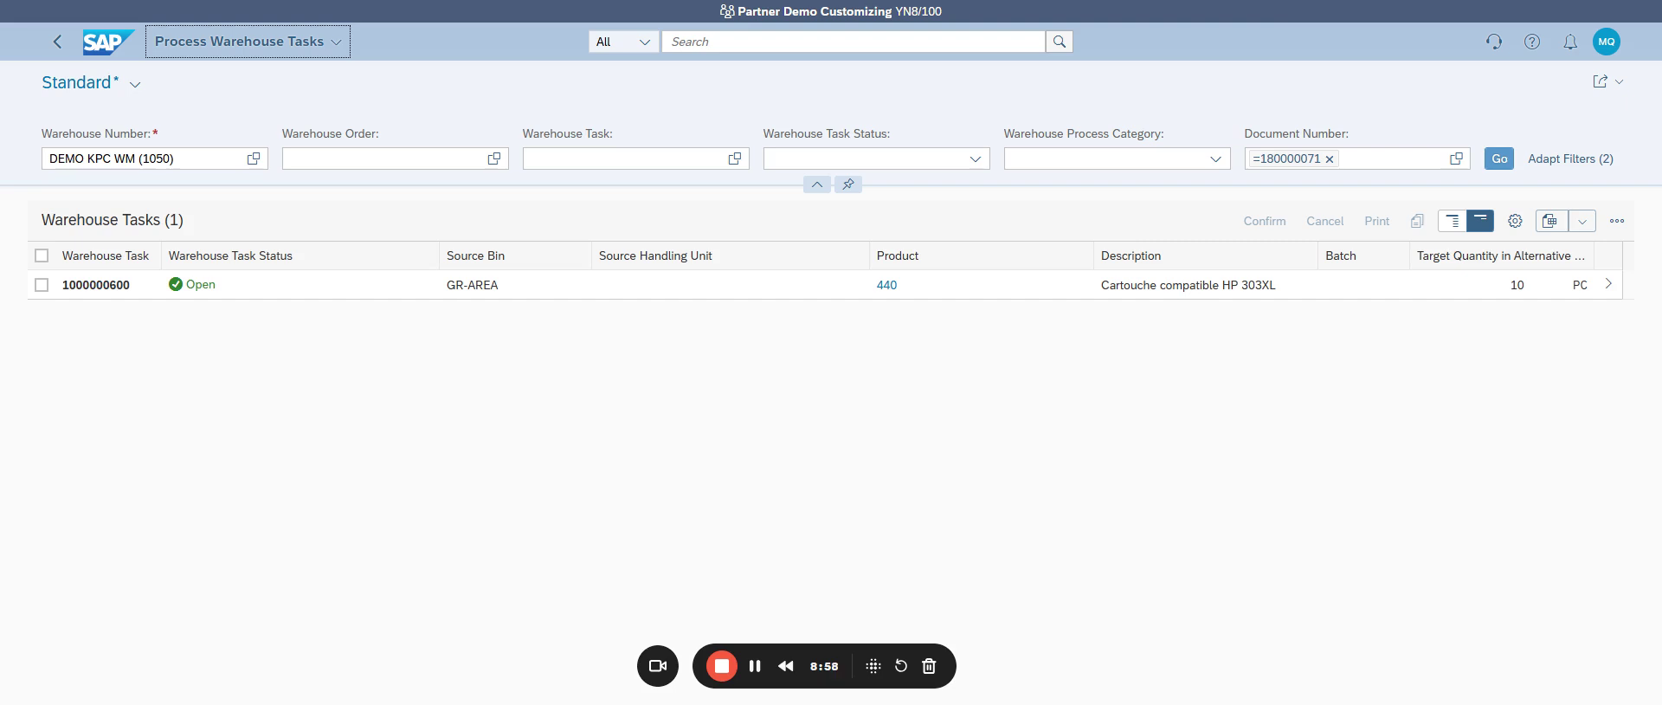
click(1608, 289)
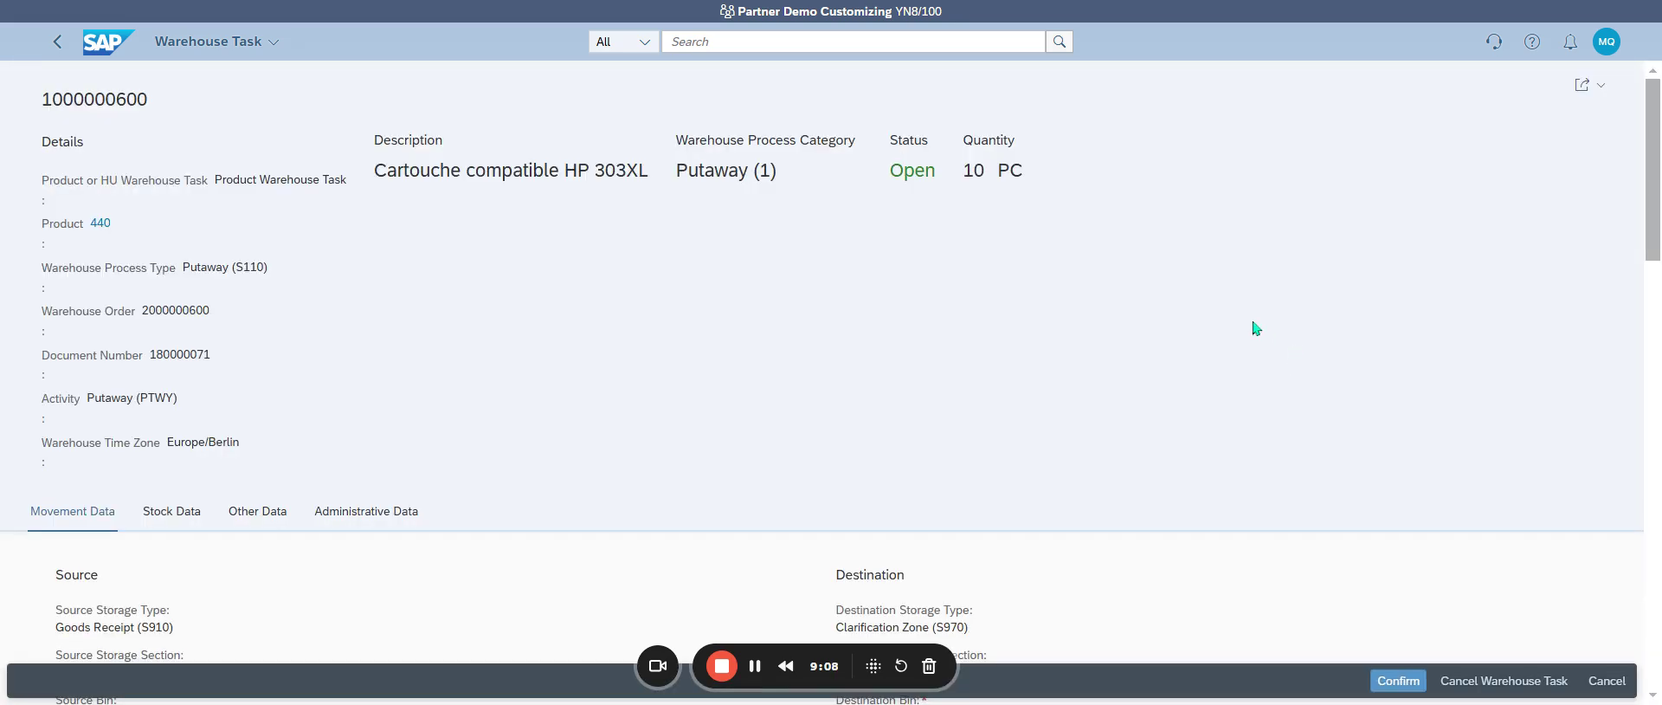
Step: Examine the putaway task's movement data and the destination bins offered for warehouse 1050 and storage type S970
scroll(1257, 328, down, 3)
scroll(1256, 328, down, 2)
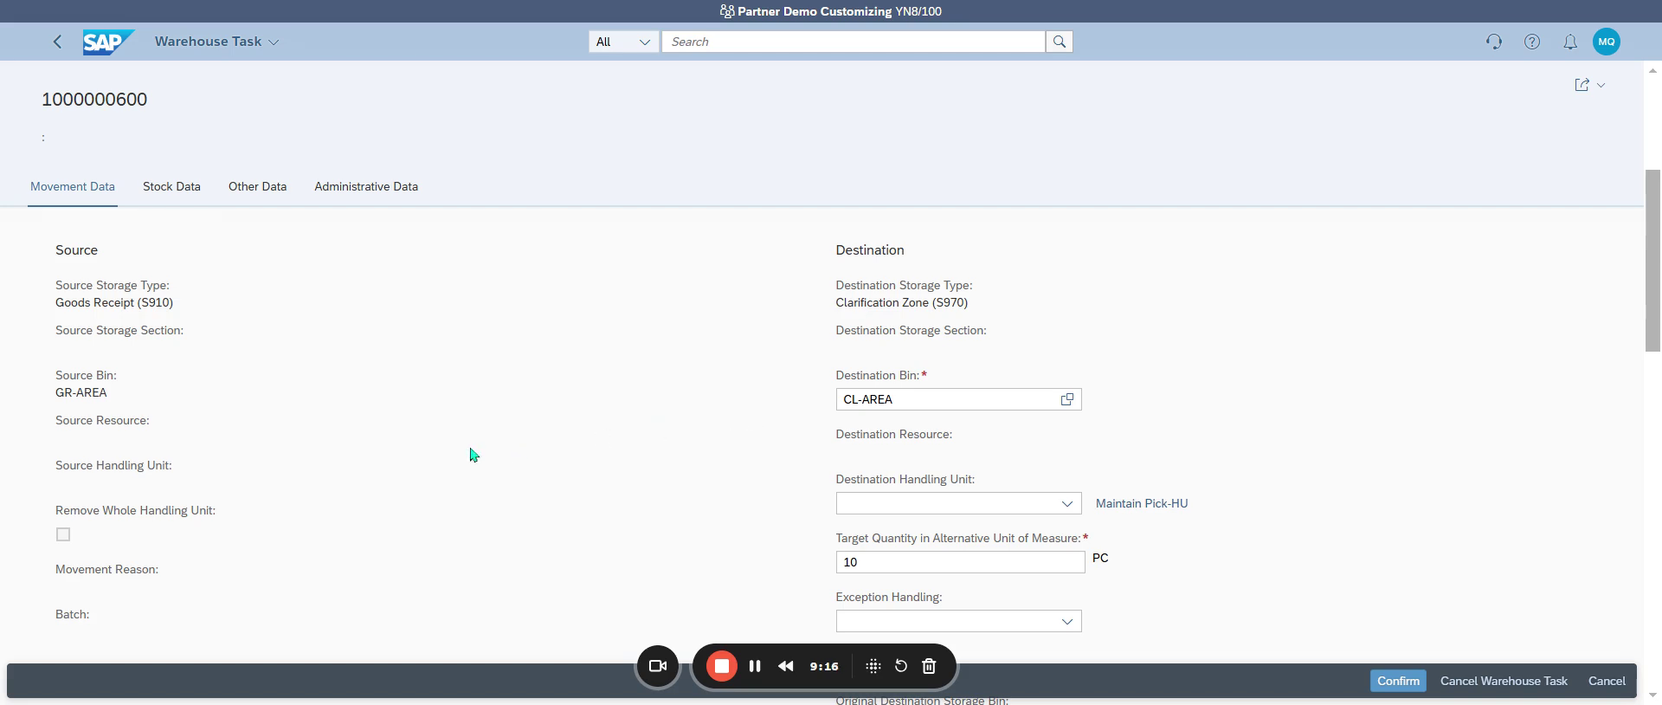
scroll(464, 445, down, 3)
scroll(461, 440, up, 2)
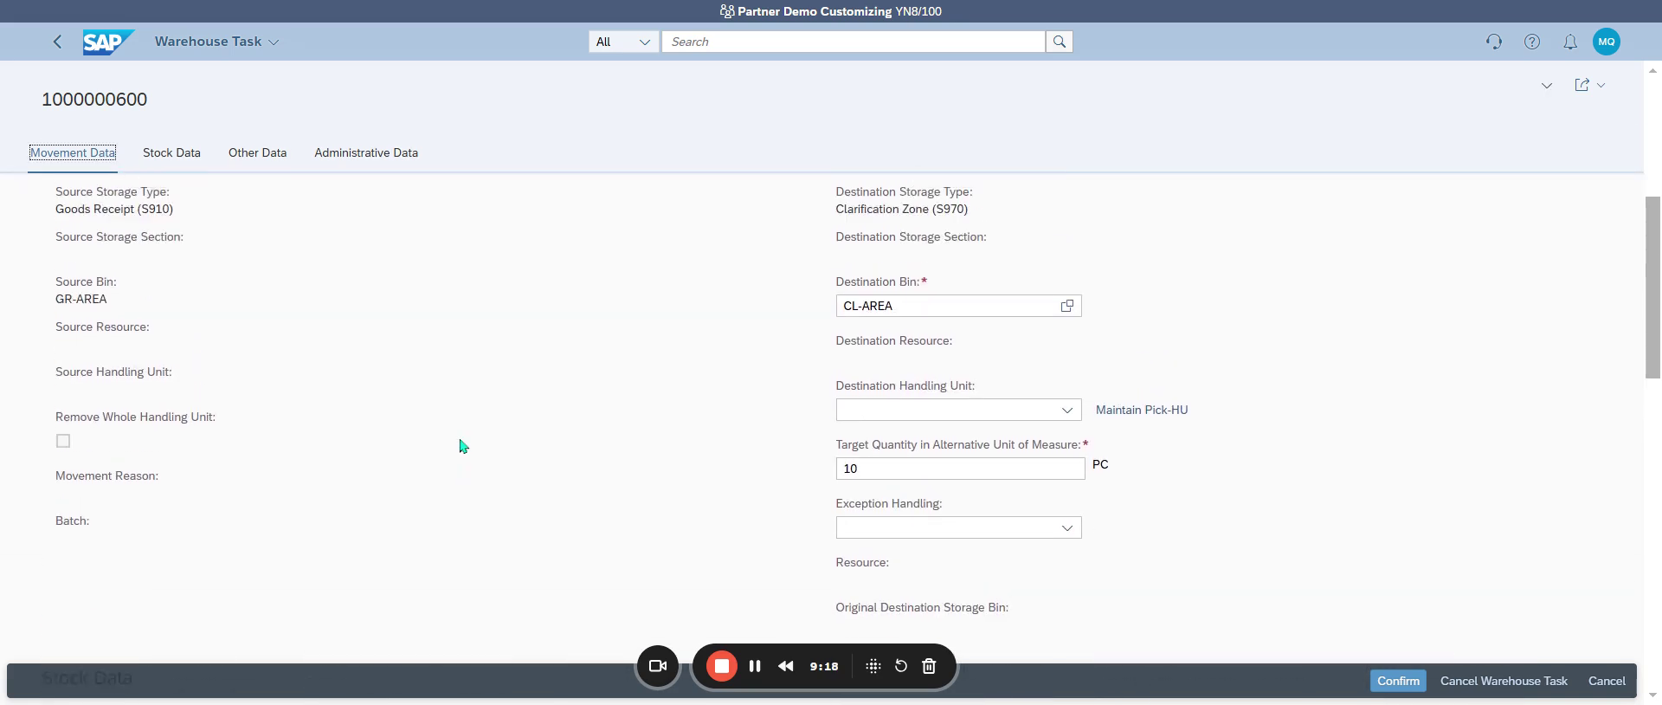
scroll(463, 445, up, 2)
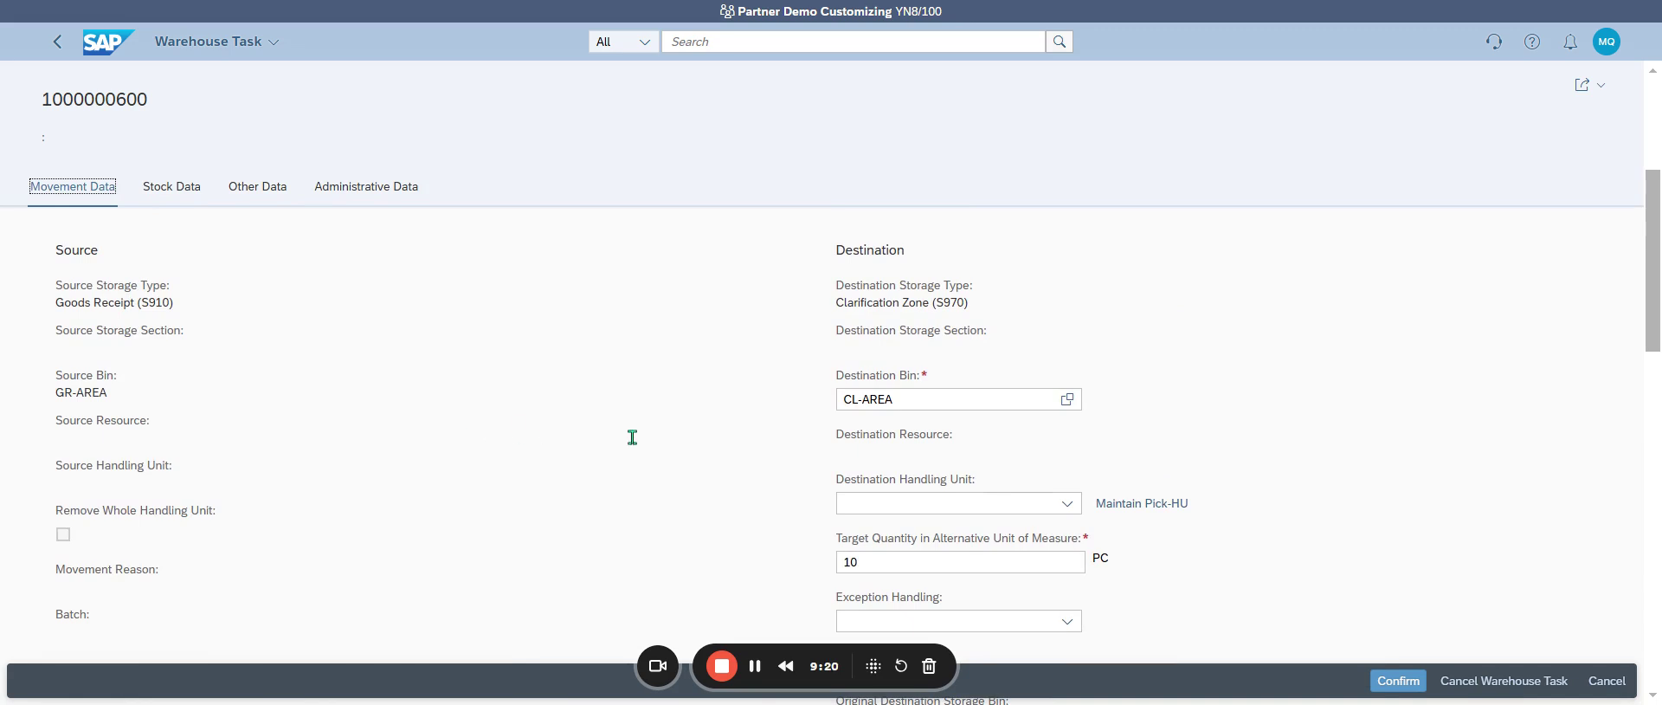
click(1069, 399)
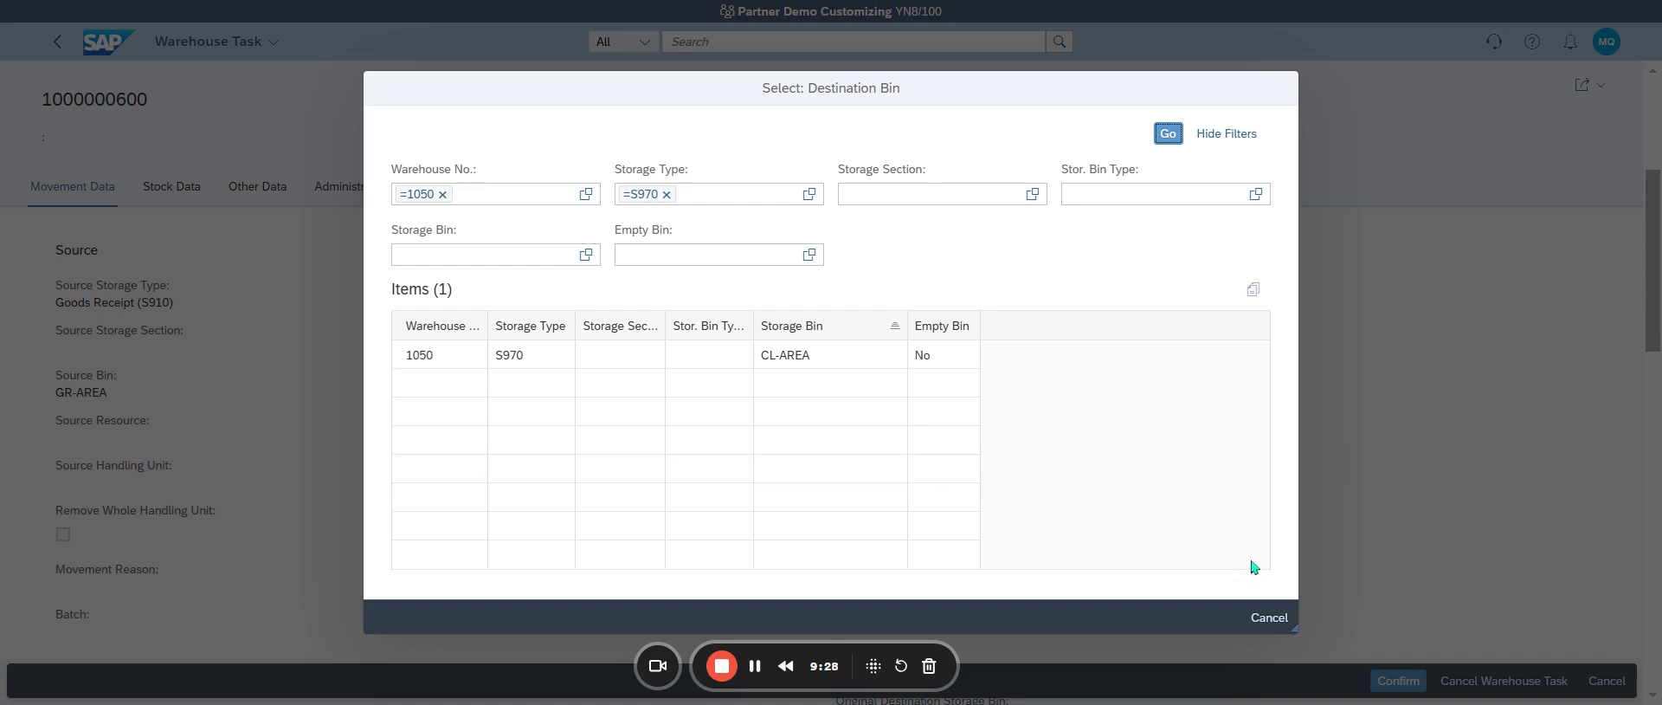
click(1269, 617)
Step: Review the stock, other and administrative data of the putaway warehouse task and confirm the task
scroll(1348, 449, down, 5)
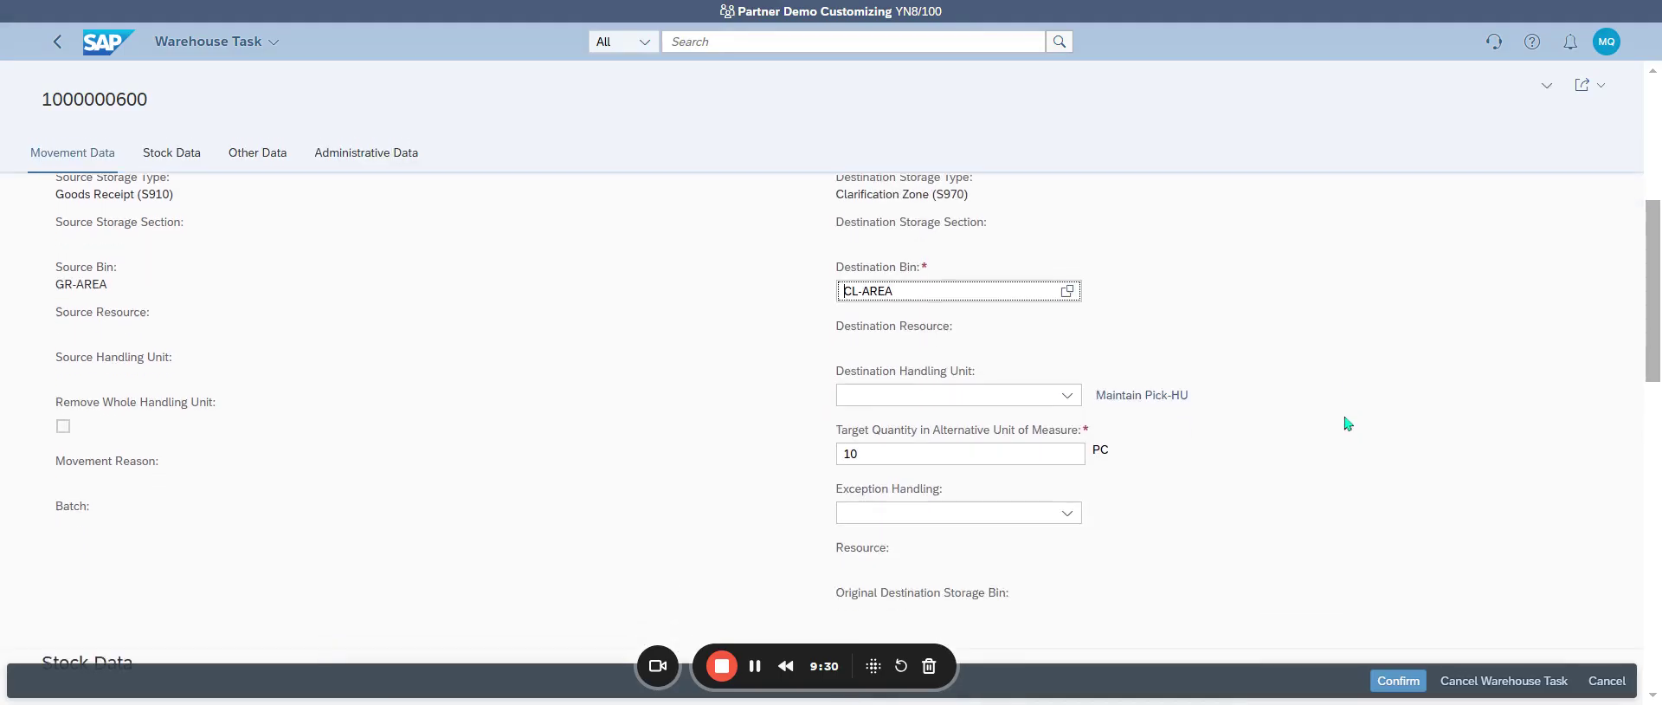
scroll(840, 449, down, 2)
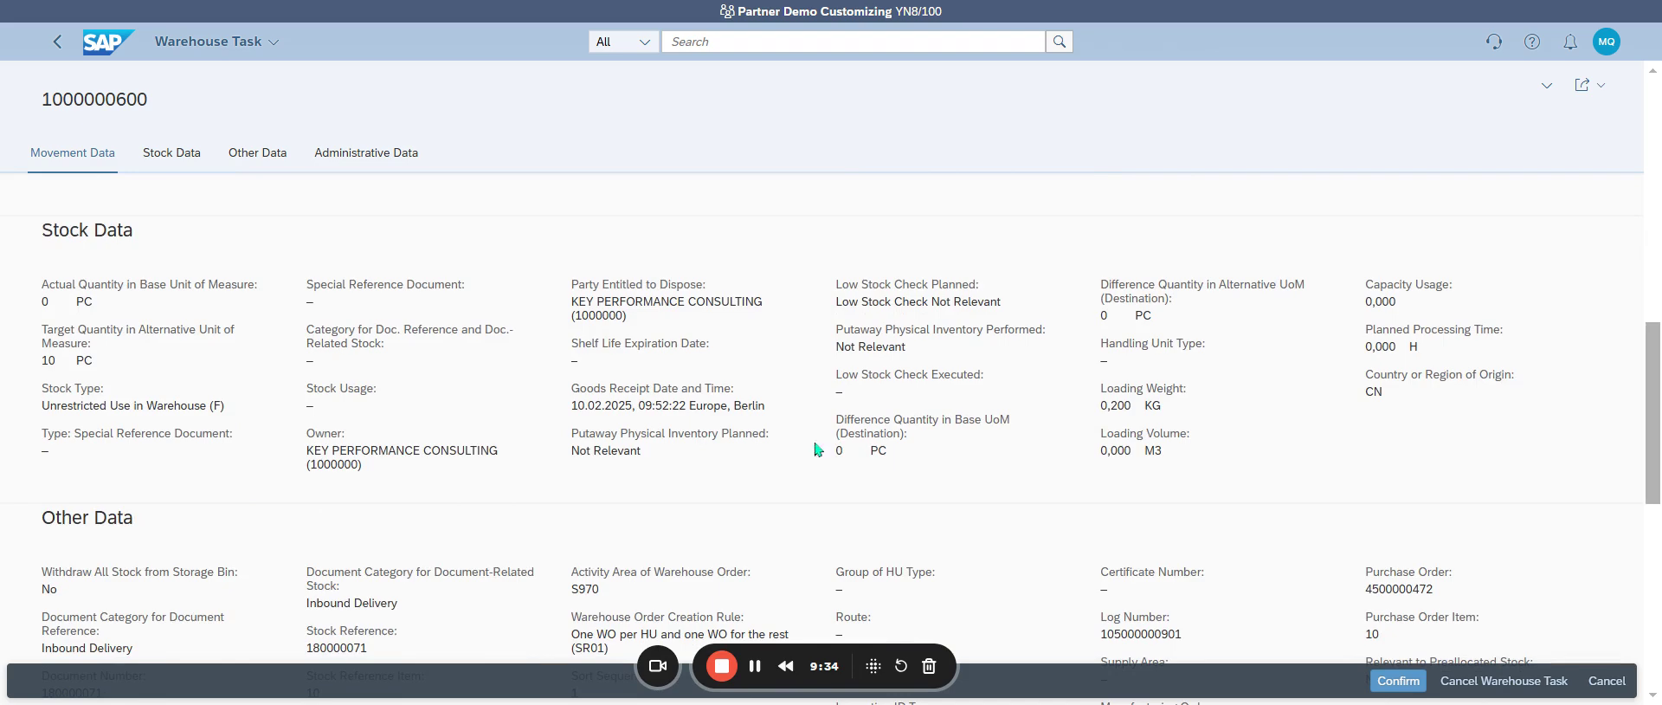
scroll(862, 446, down, 2)
scroll(861, 446, down, 8)
scroll(866, 443, up, 7)
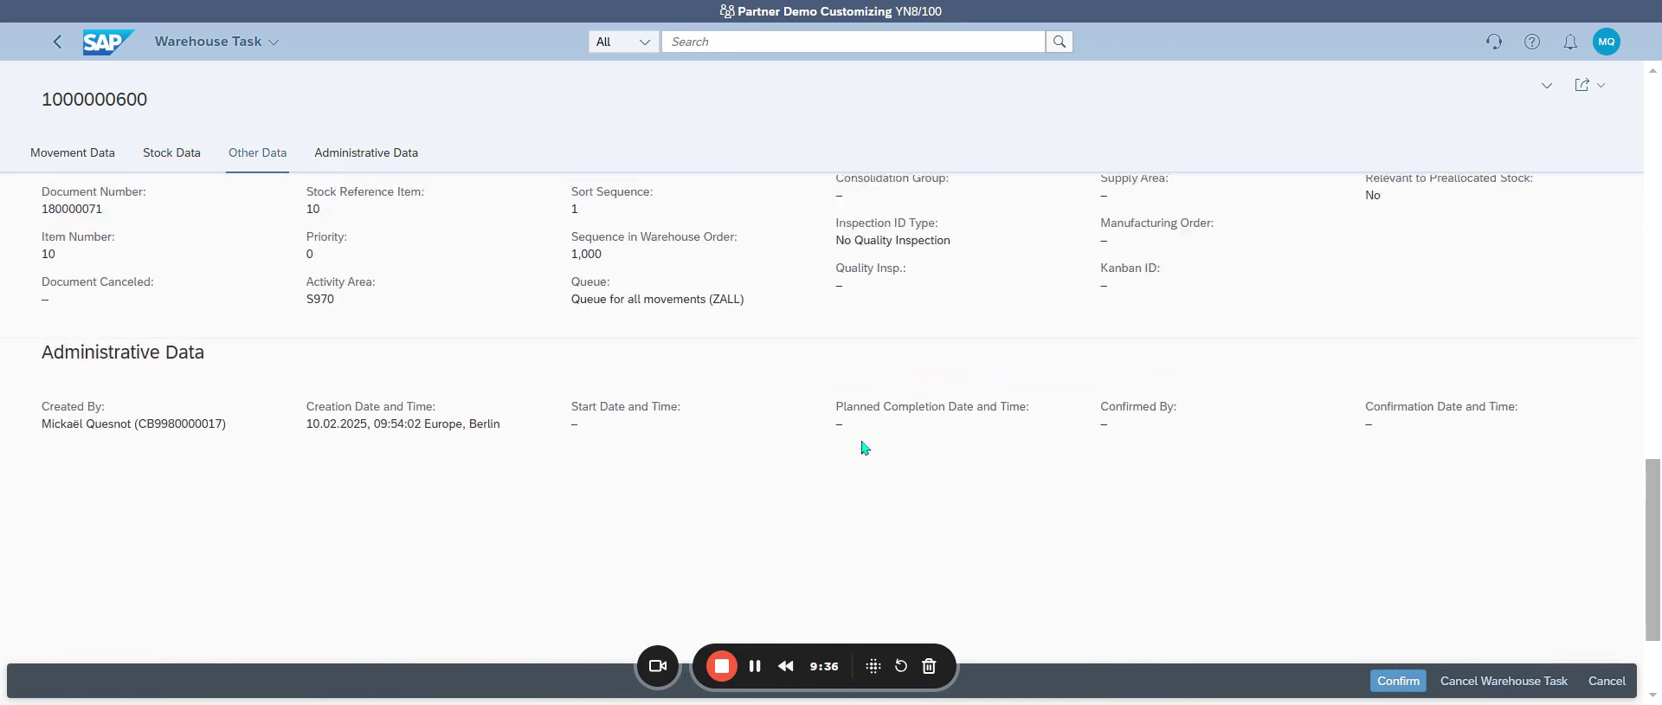
scroll(882, 439, up, 15)
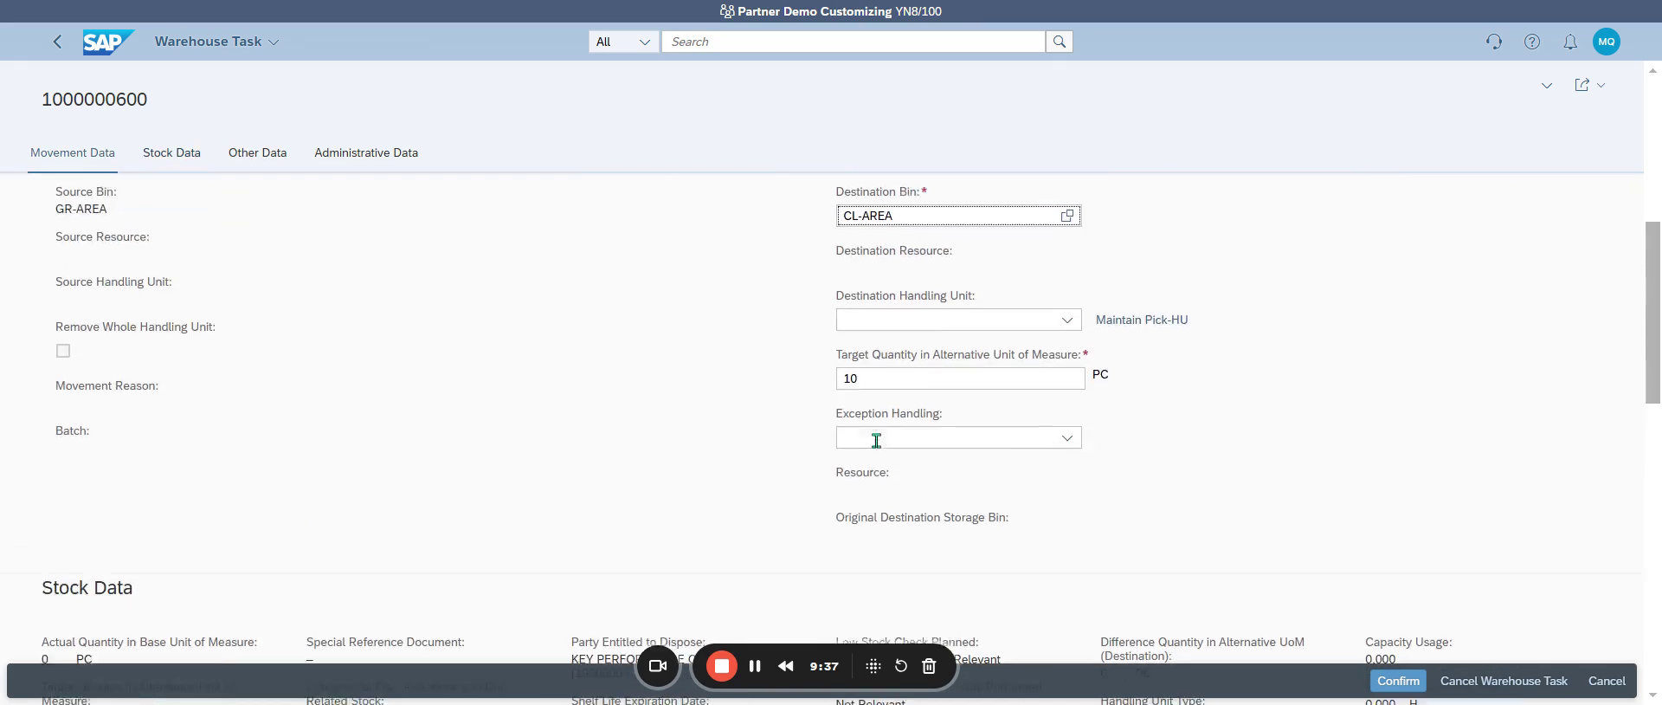
click(1407, 681)
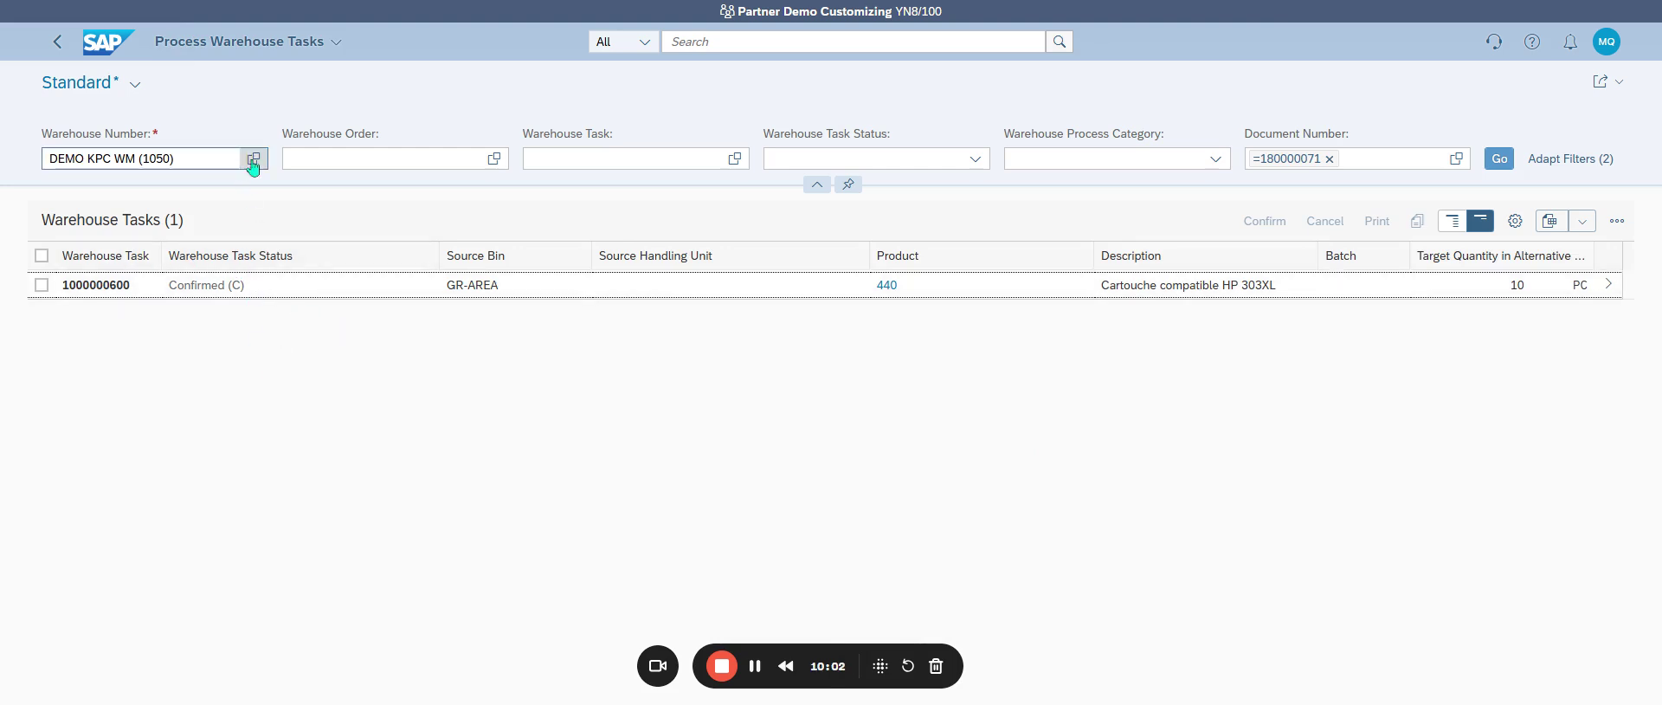
click(689, 41)
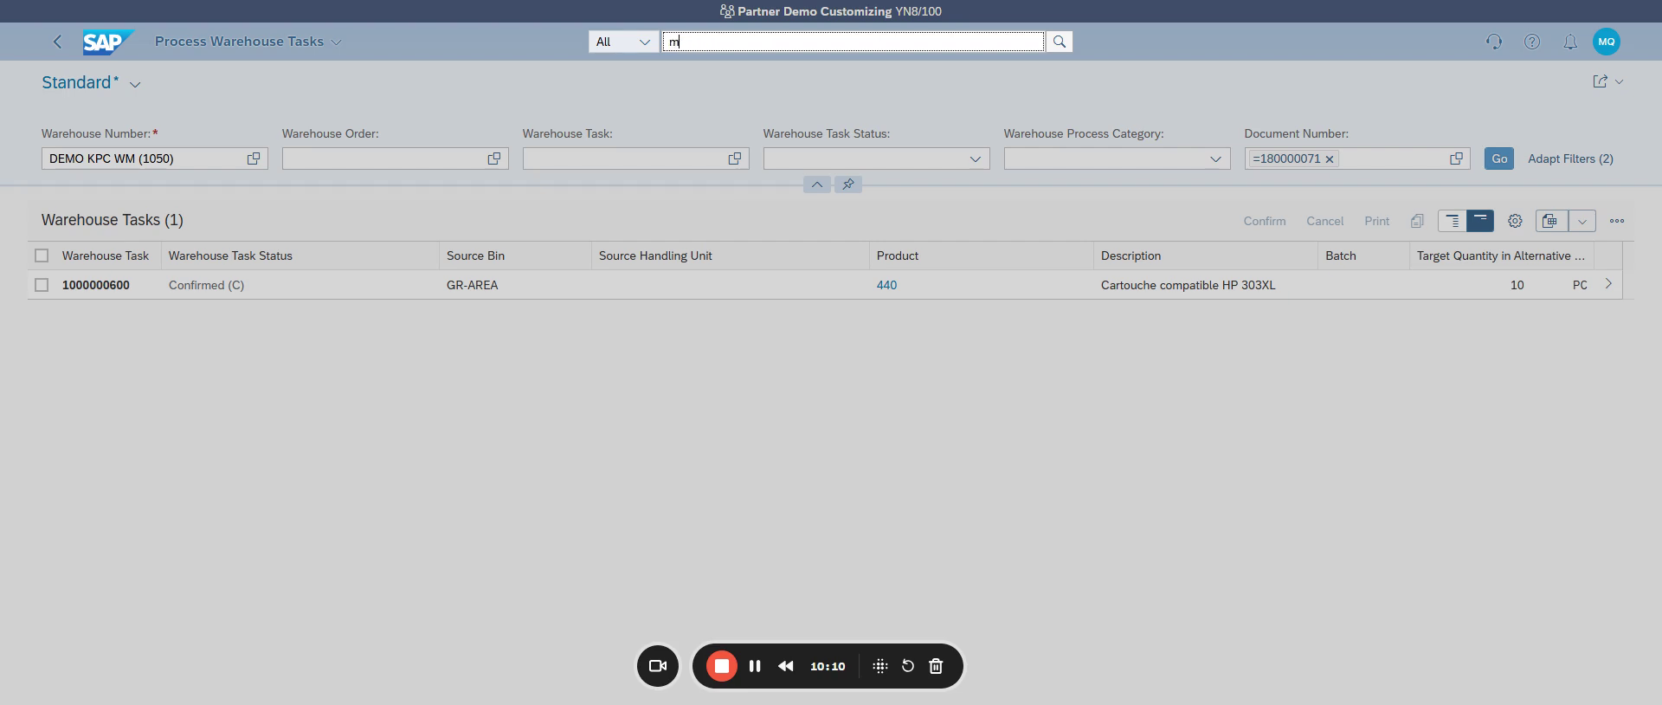
key(BackSpace)
text(warehouse)
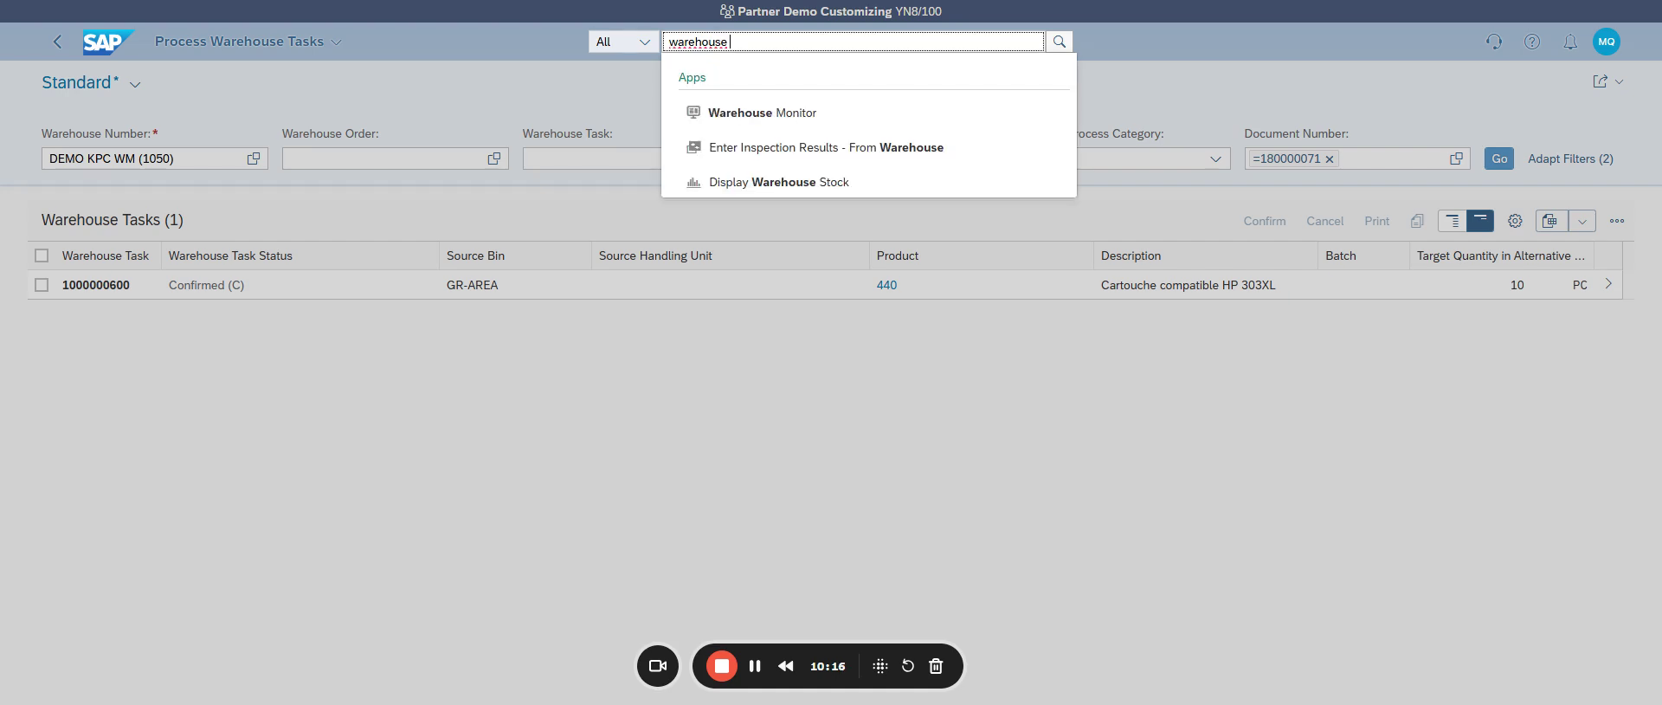
key(BackSpace)
key(BackSpace)
key(BackSpace)
key(BackSpace)
key(BackSpace)
key(BackSpace)
key(BackSpace)
key(BackSpace)
key(BackSpace)
text(create task)
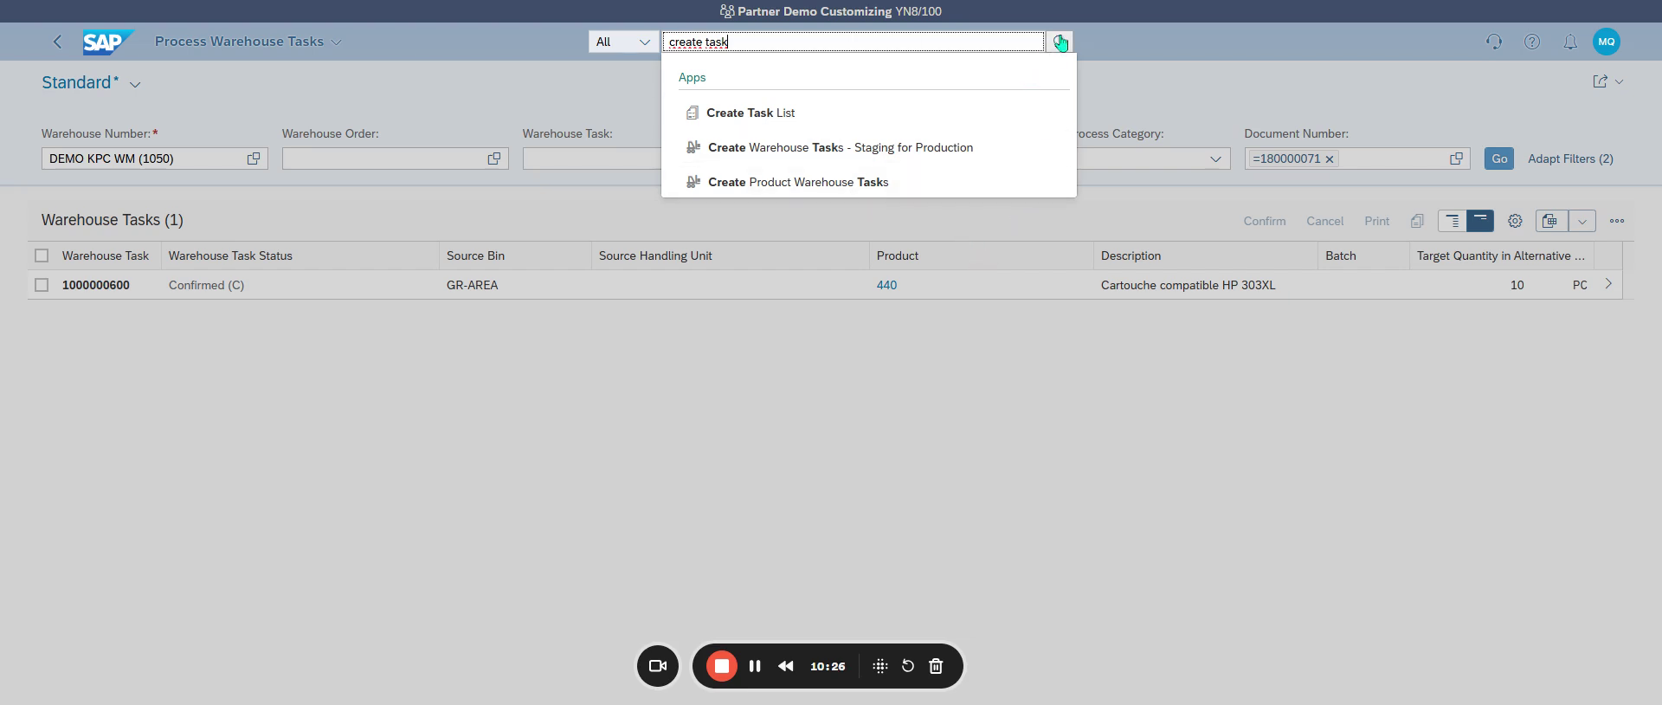
Step: Search for "warehouse mon" and open the Warehouse Monitor app
drag(813, 41, 538, 28)
text(wareouhse)
key(BackSpace)
key(BackSpace)
key(BackSpace)
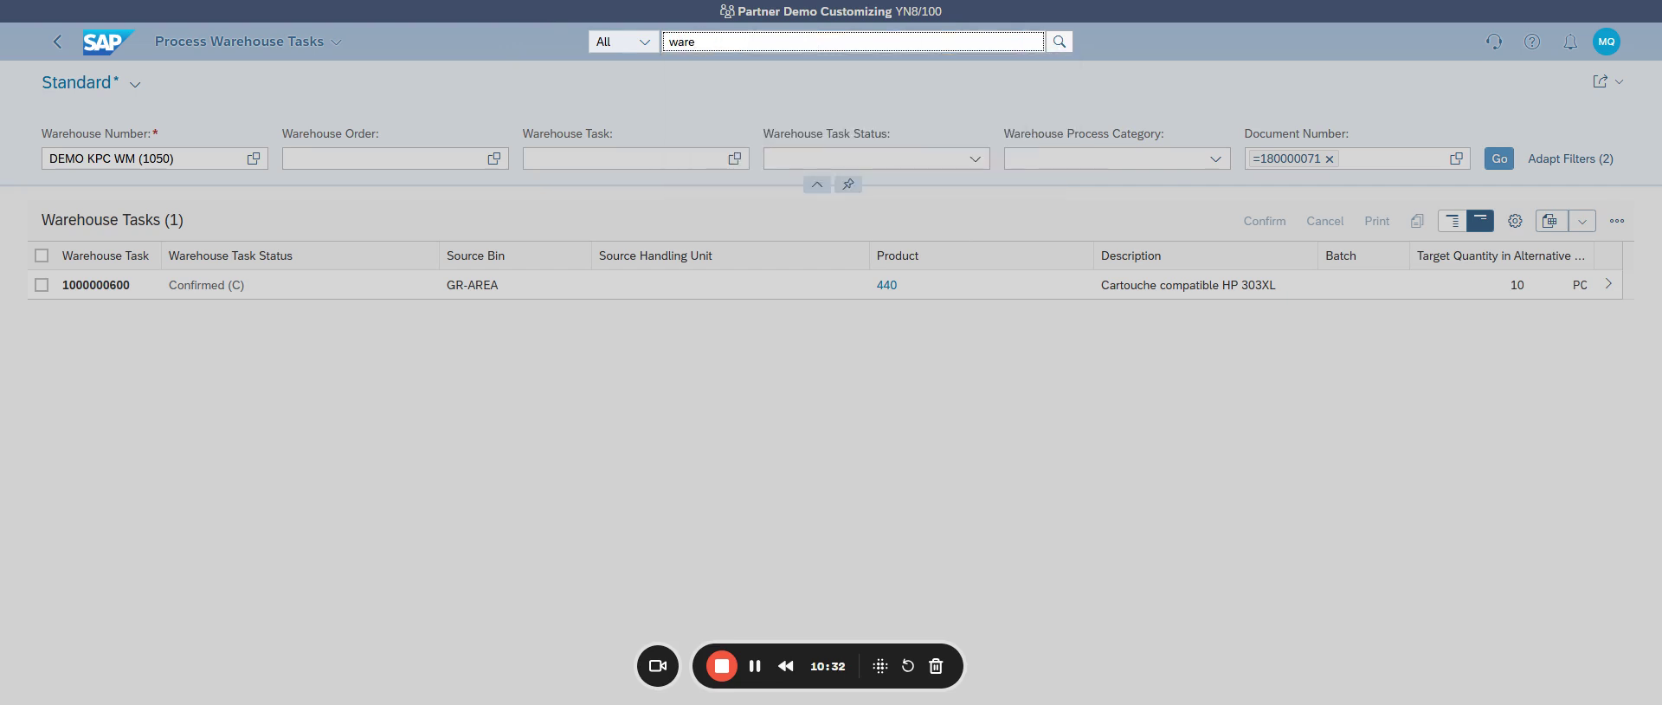
text(house mon)
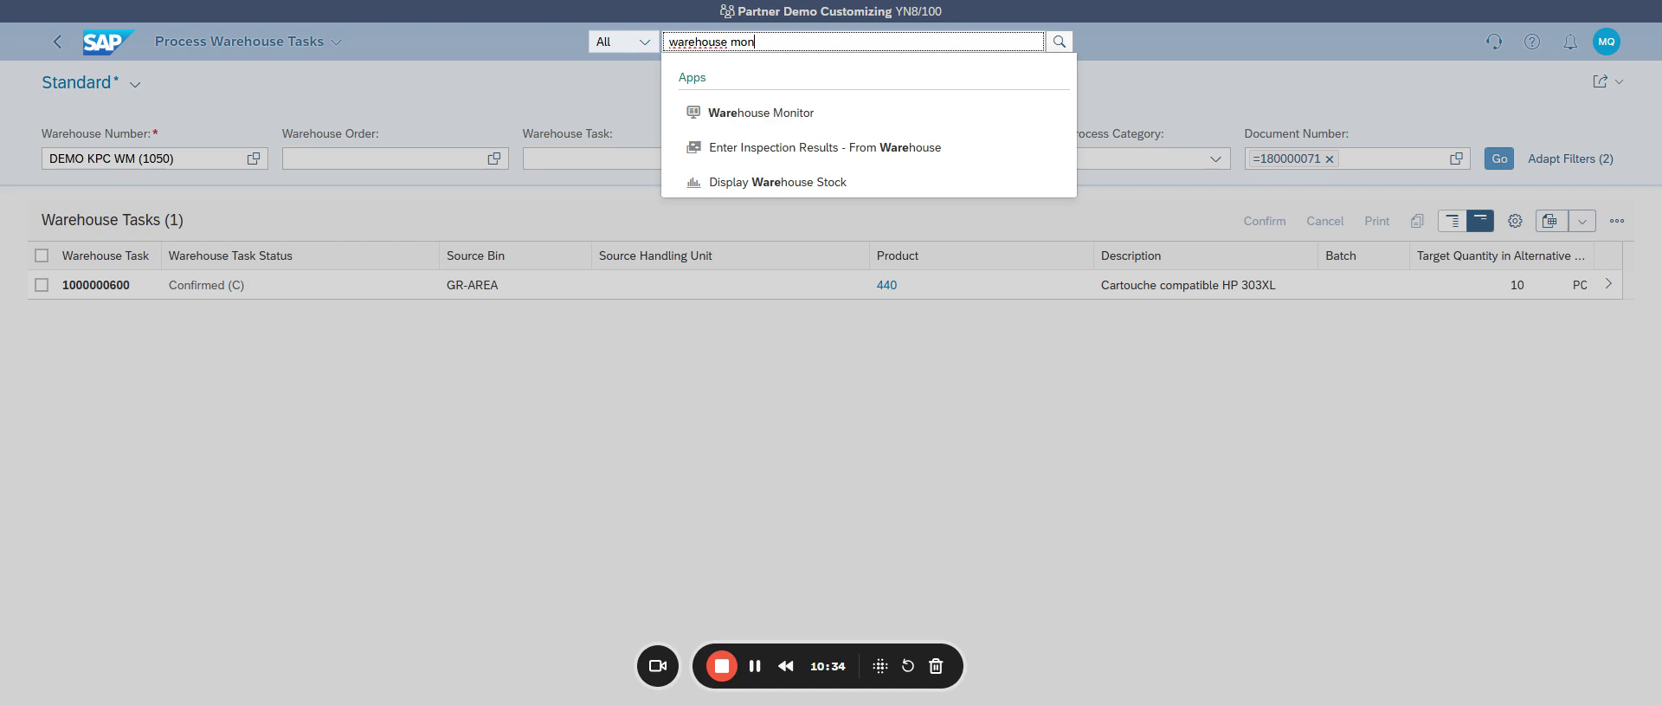
click(753, 118)
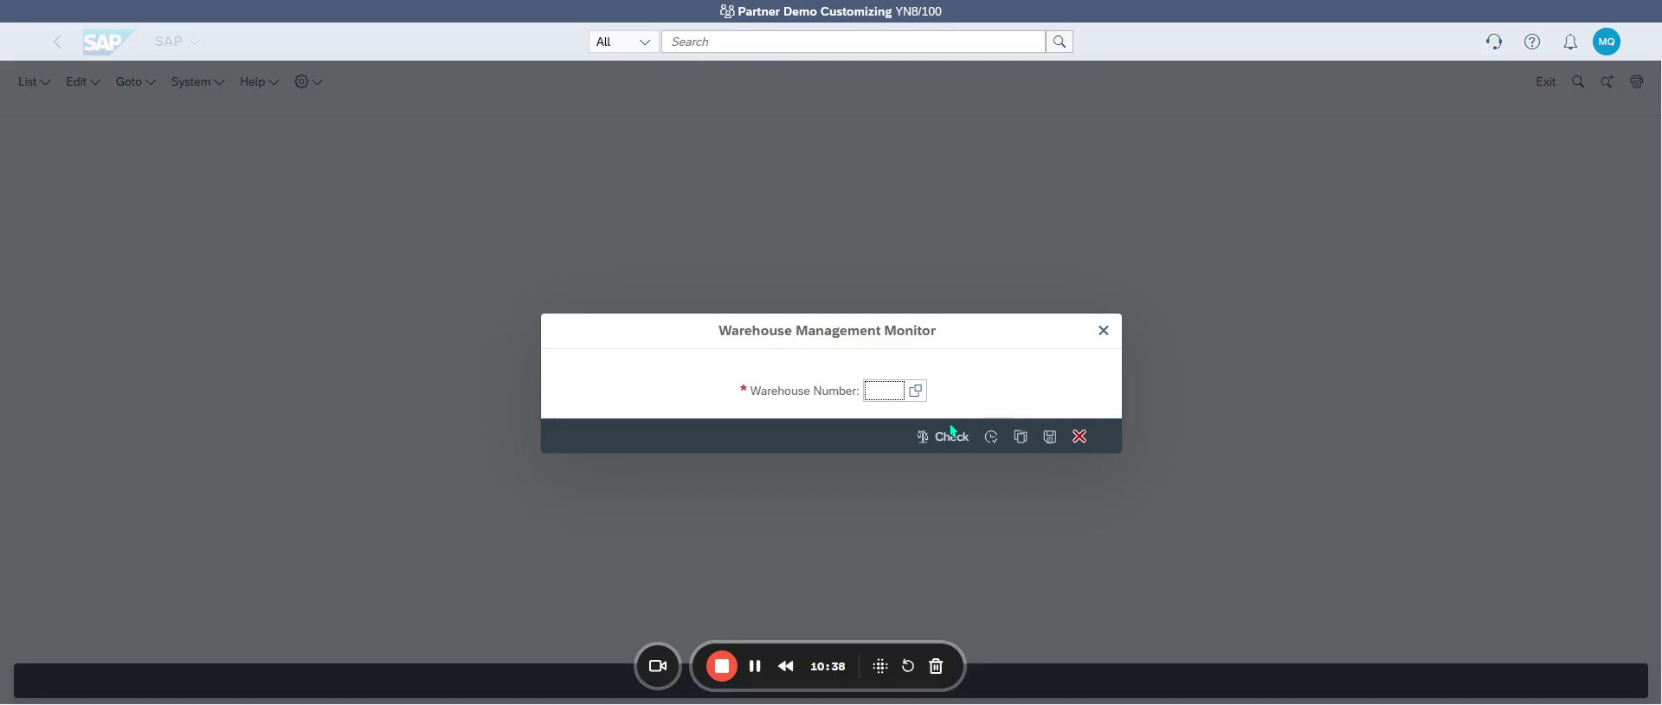
Step: Choose warehouse number 1050 and start the Warehouse Management Monitor for it
click(915, 396)
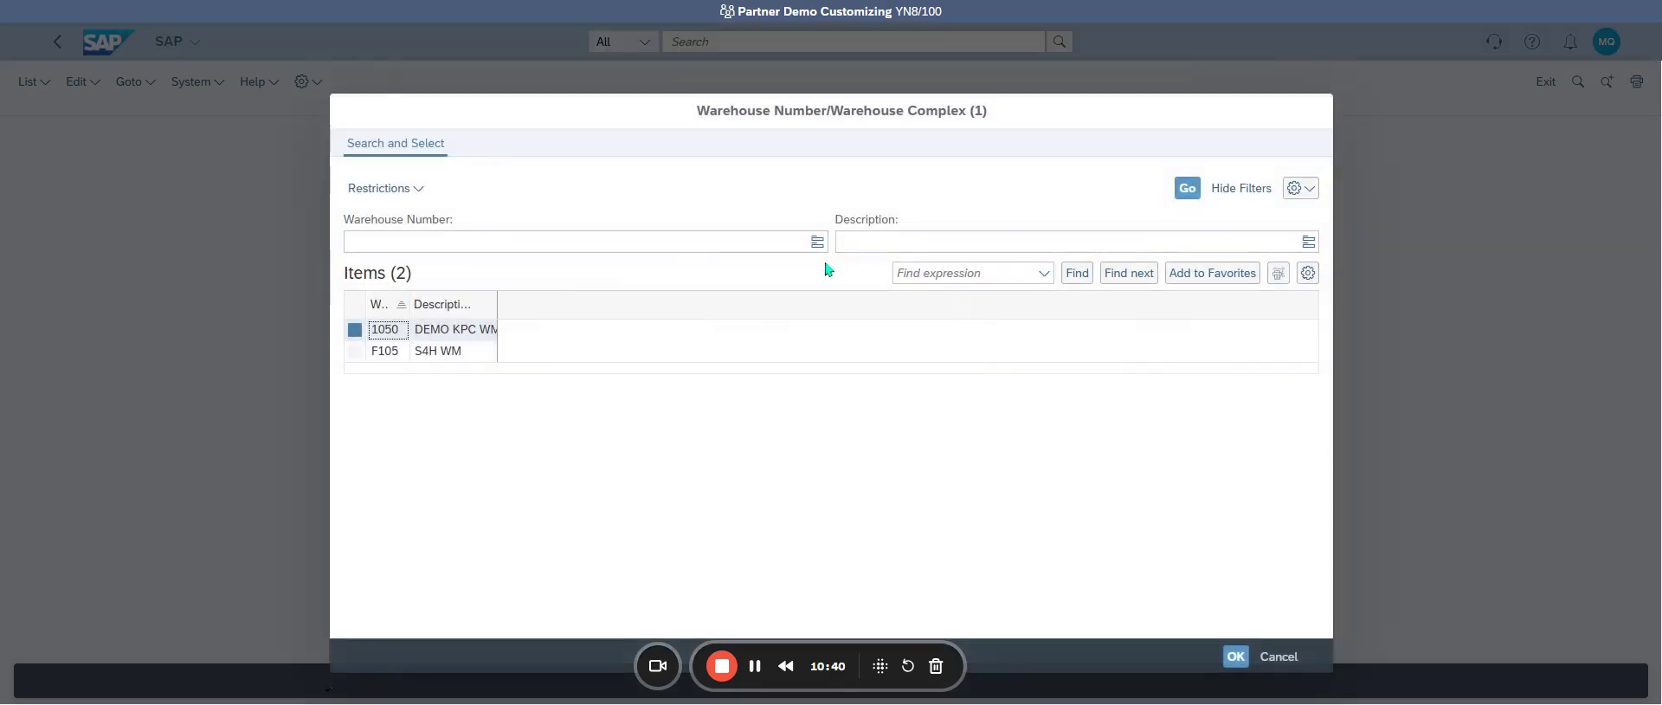
double_click(423, 338)
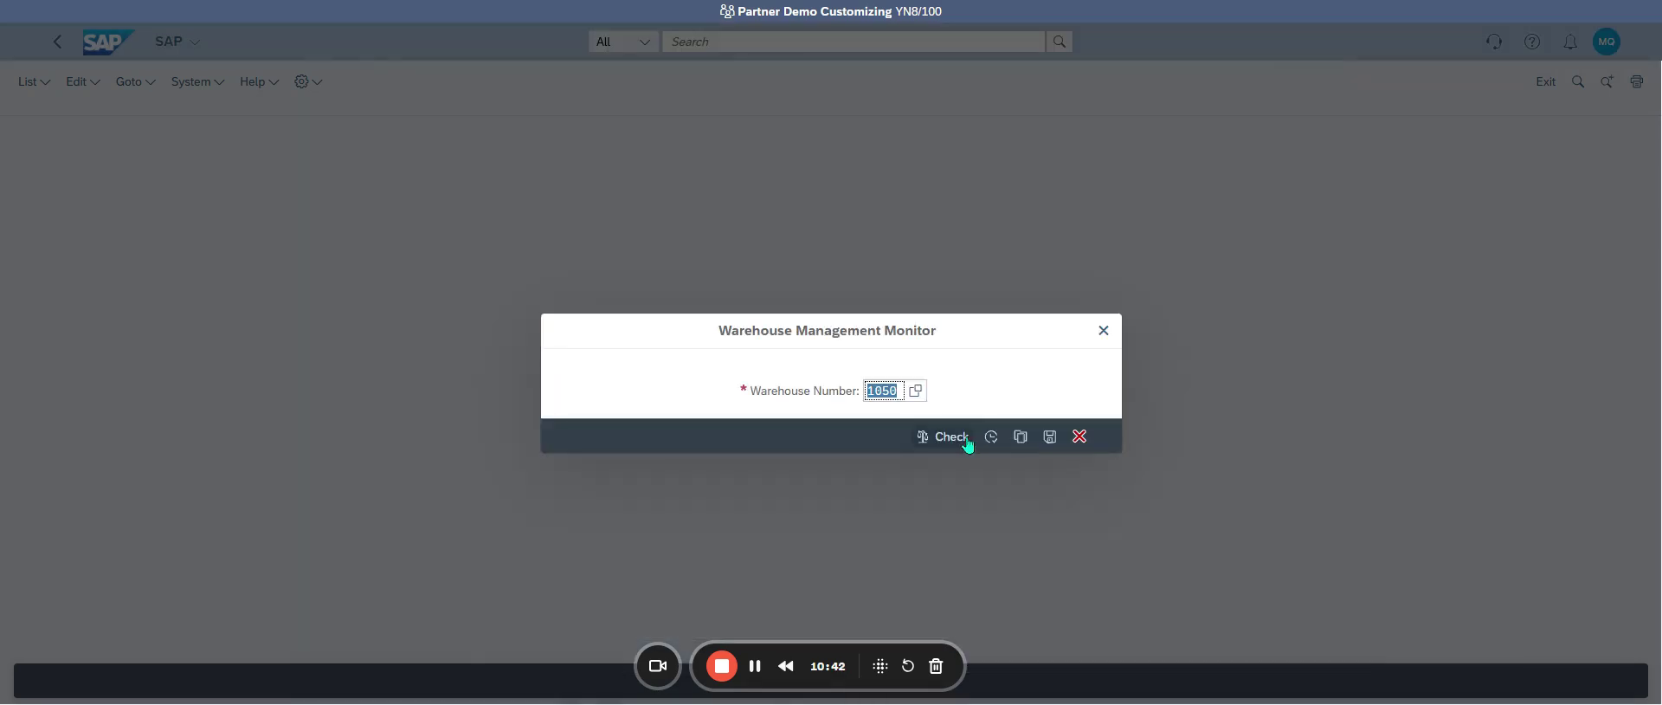
click(989, 437)
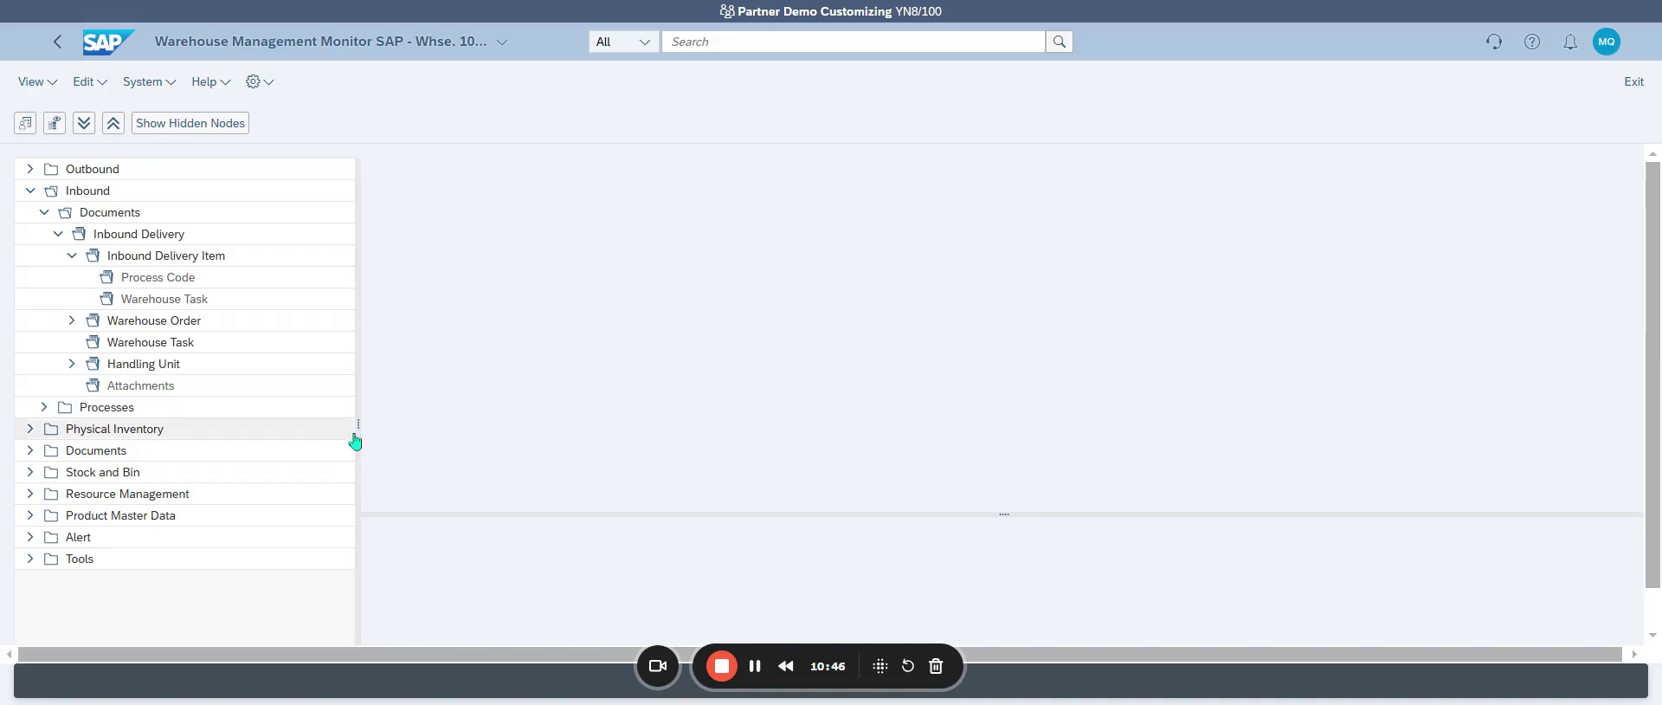
Step: List the physical stock of product 440 under Stock and Bin and view the change actions offered for its stock line
click(30, 190)
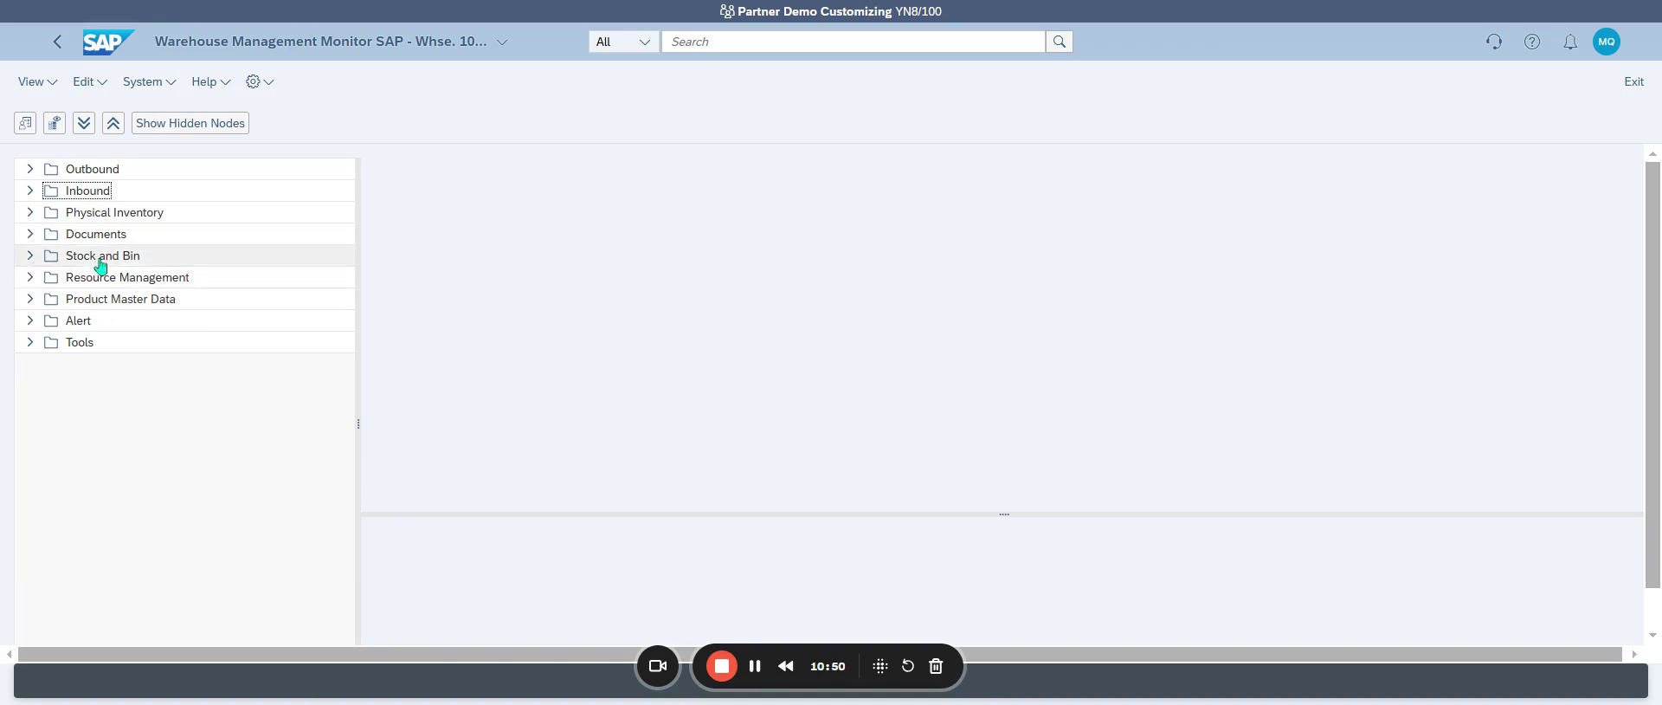
click(31, 258)
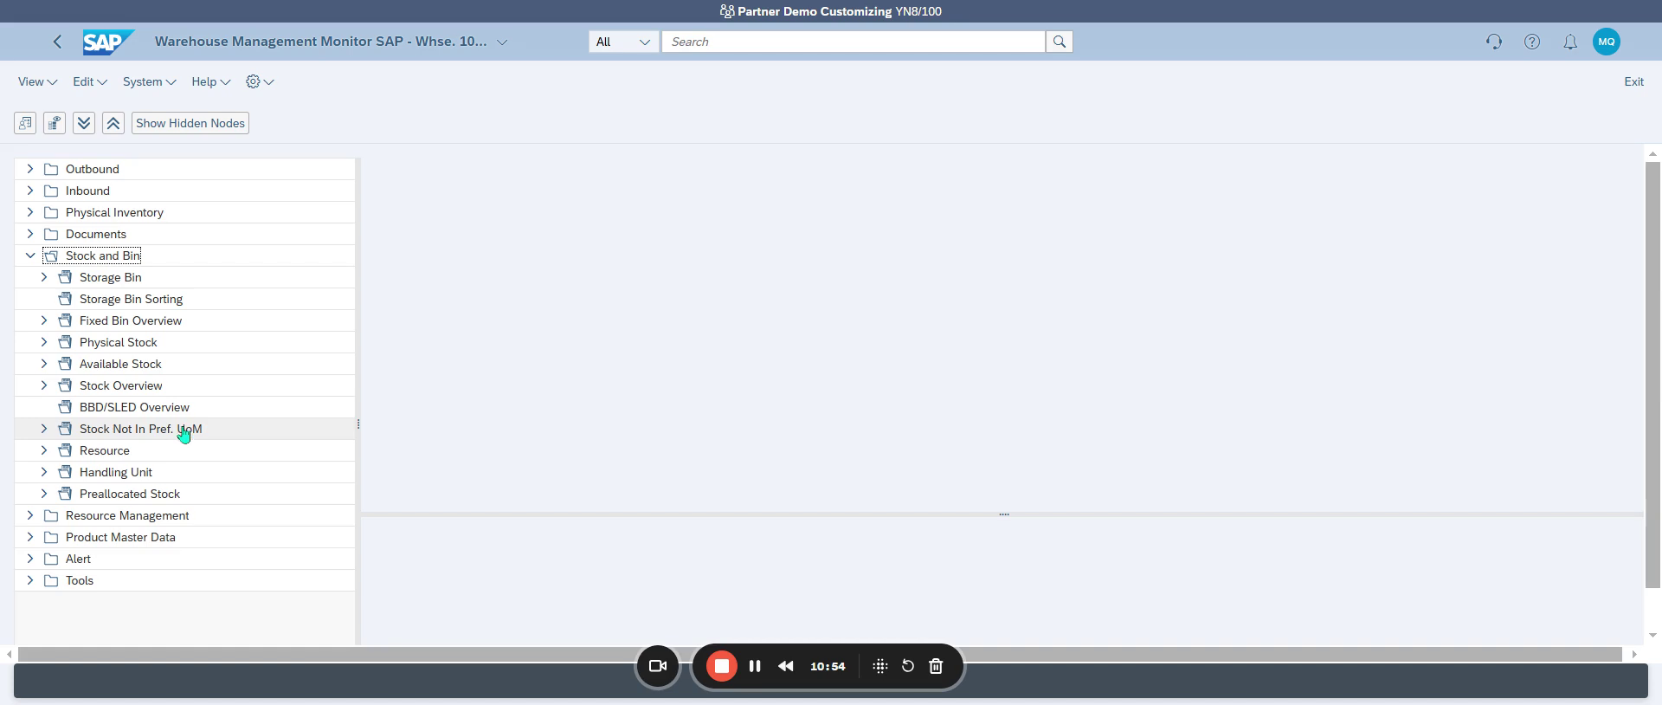
click(43, 342)
double_click(76, 346)
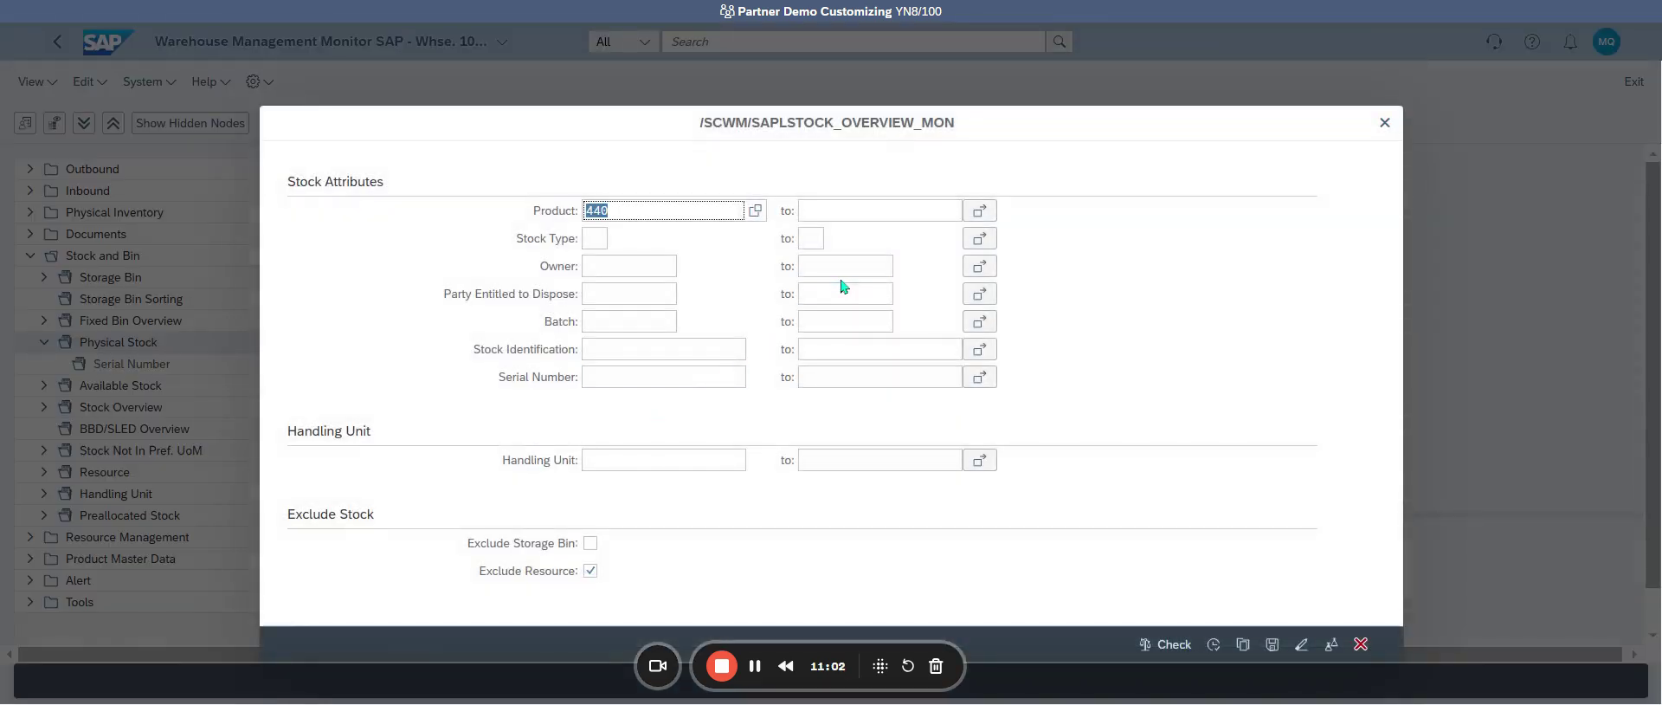
click(1213, 644)
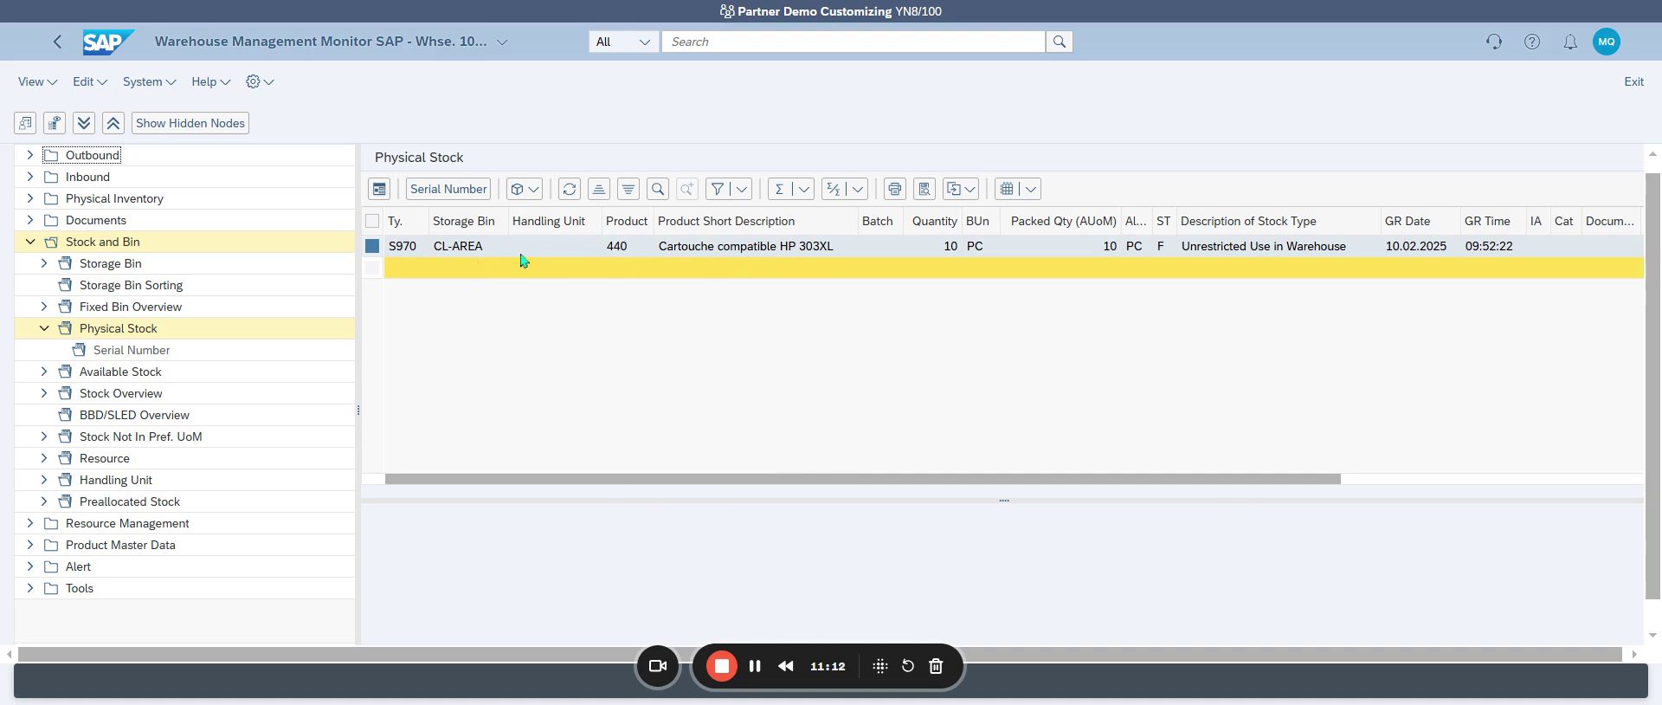
click(425, 250)
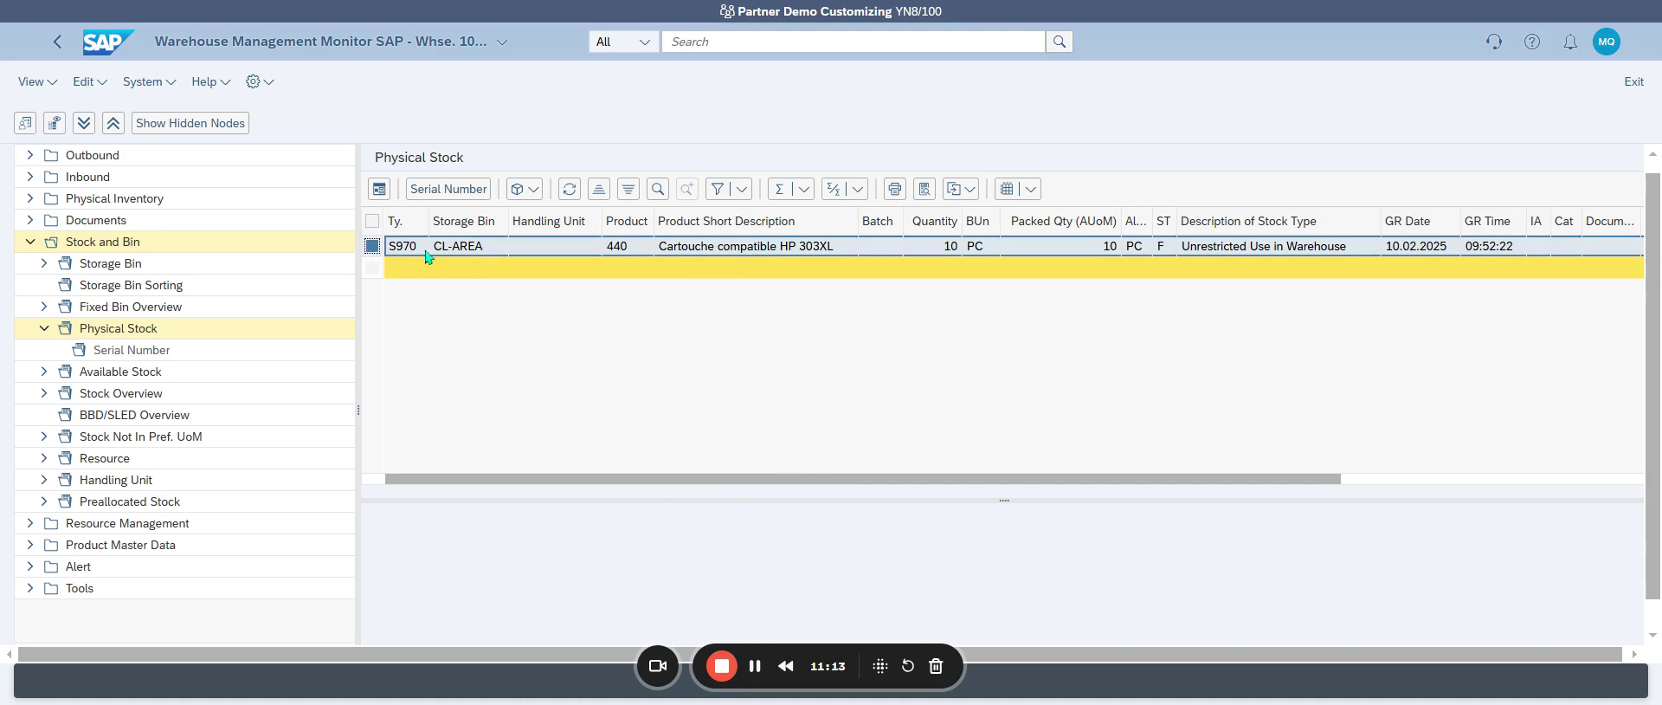
click(524, 189)
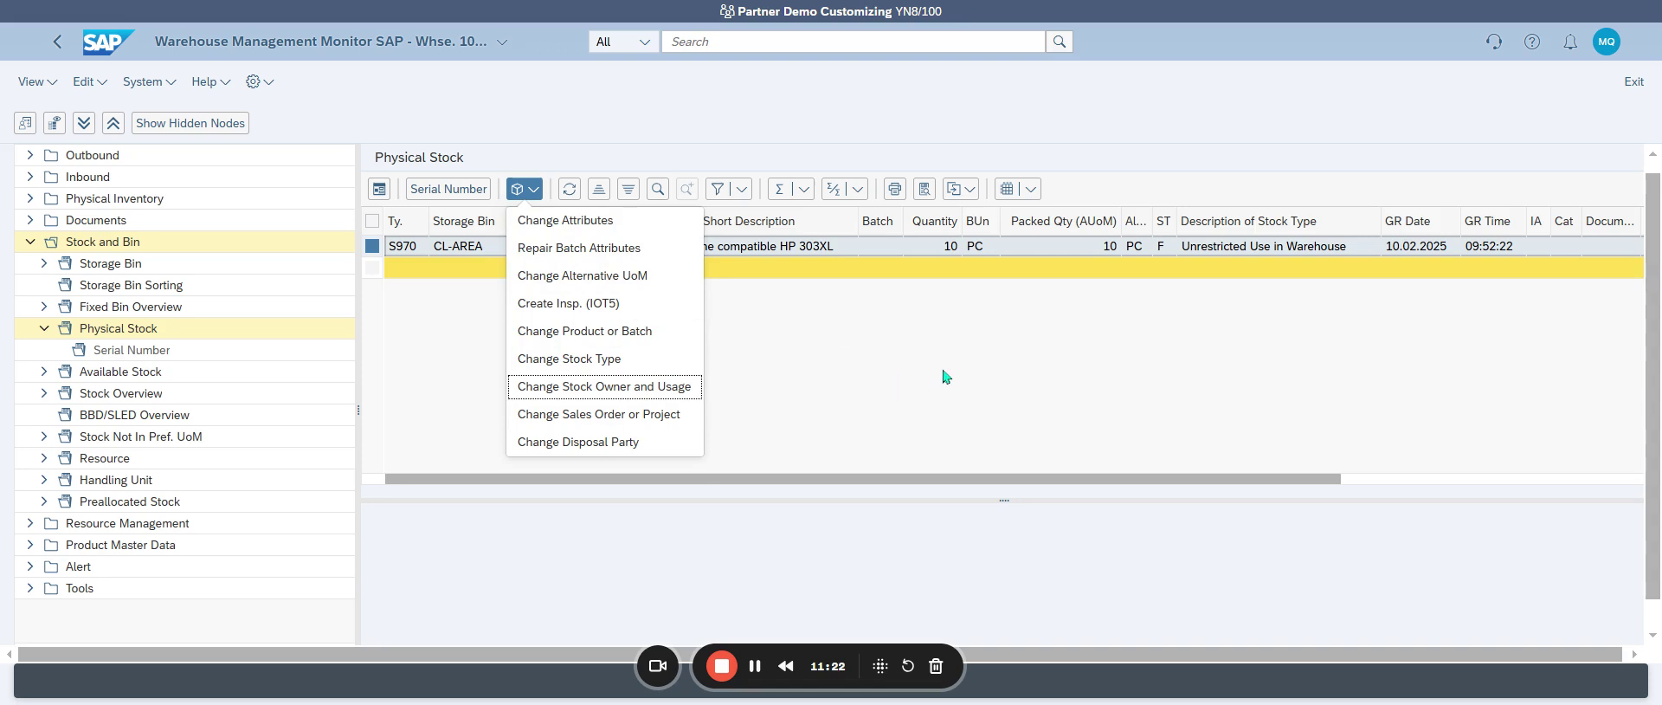
click(909, 384)
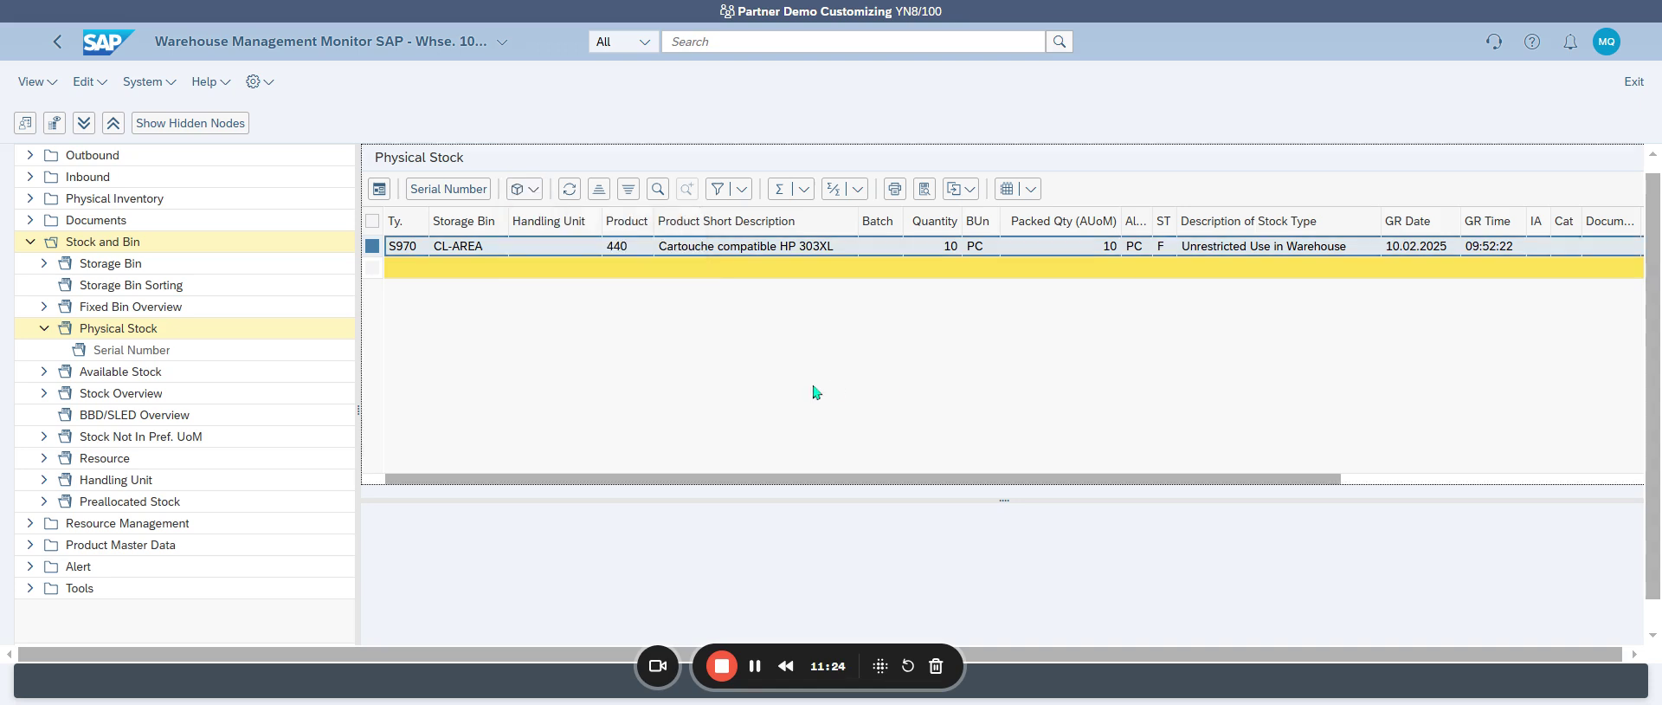
Step: List the physical stock of product 440 under Available Stock and check the change actions for that stock line
click(45, 371)
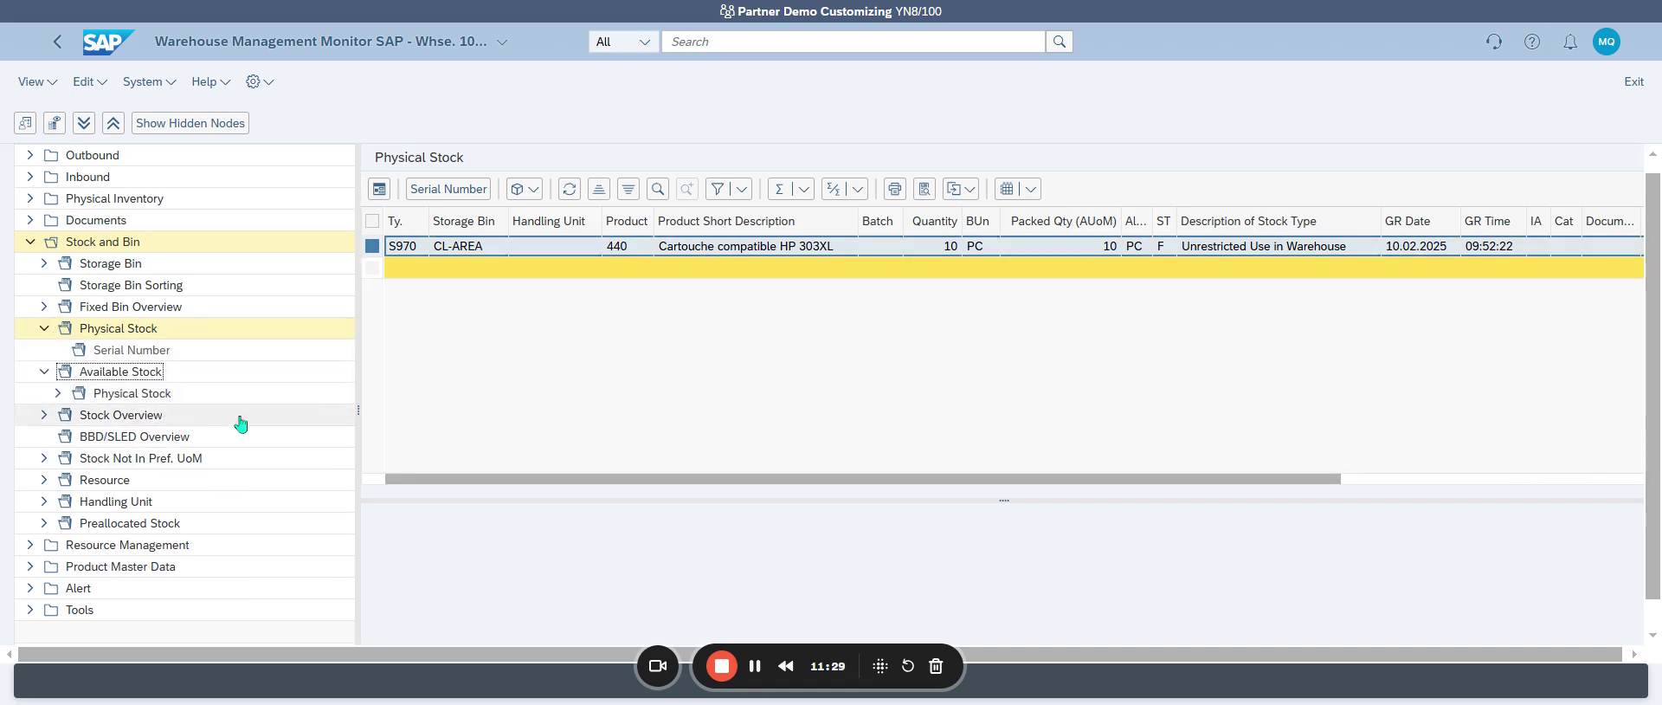
click(74, 391)
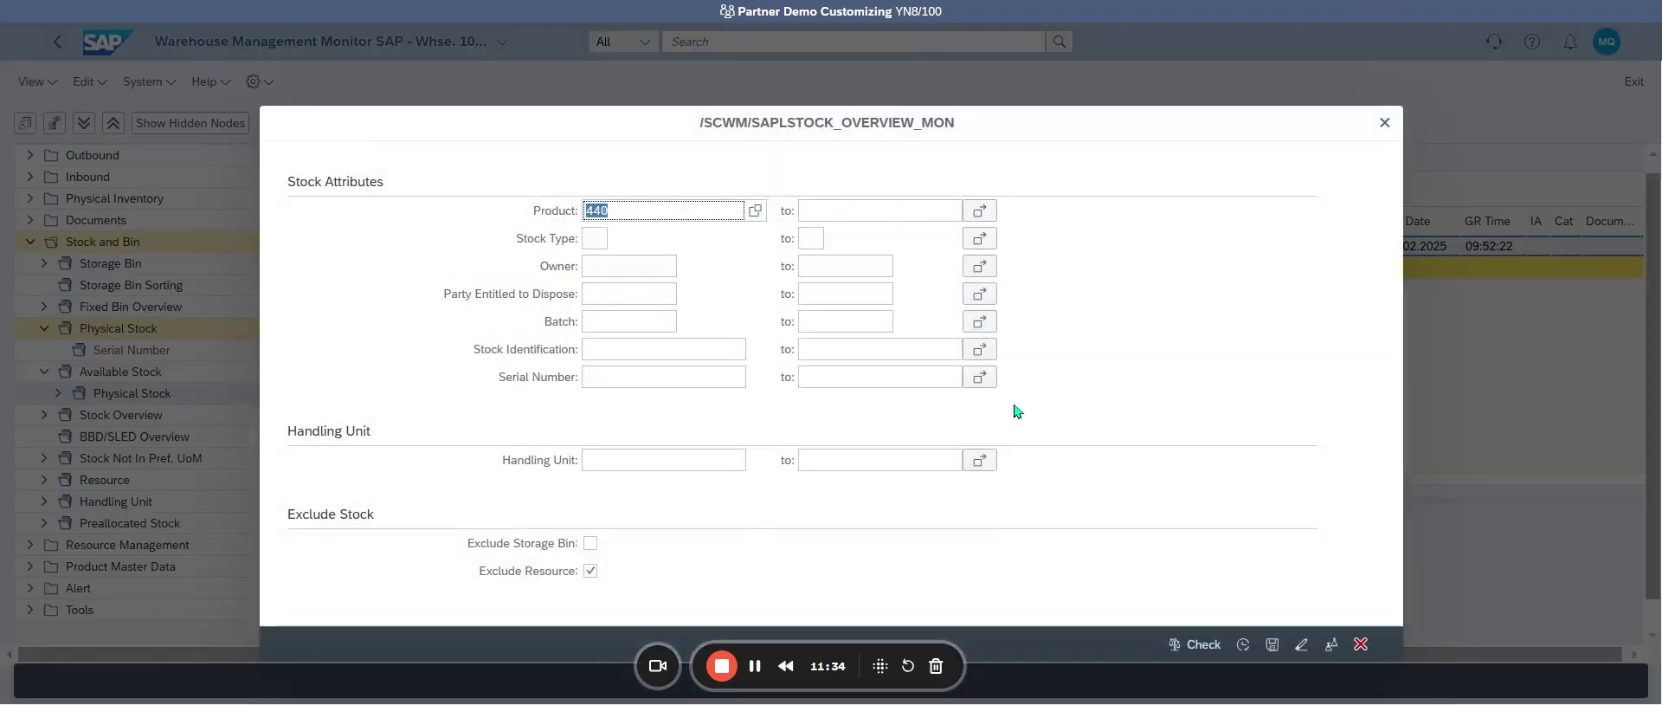
click(1244, 645)
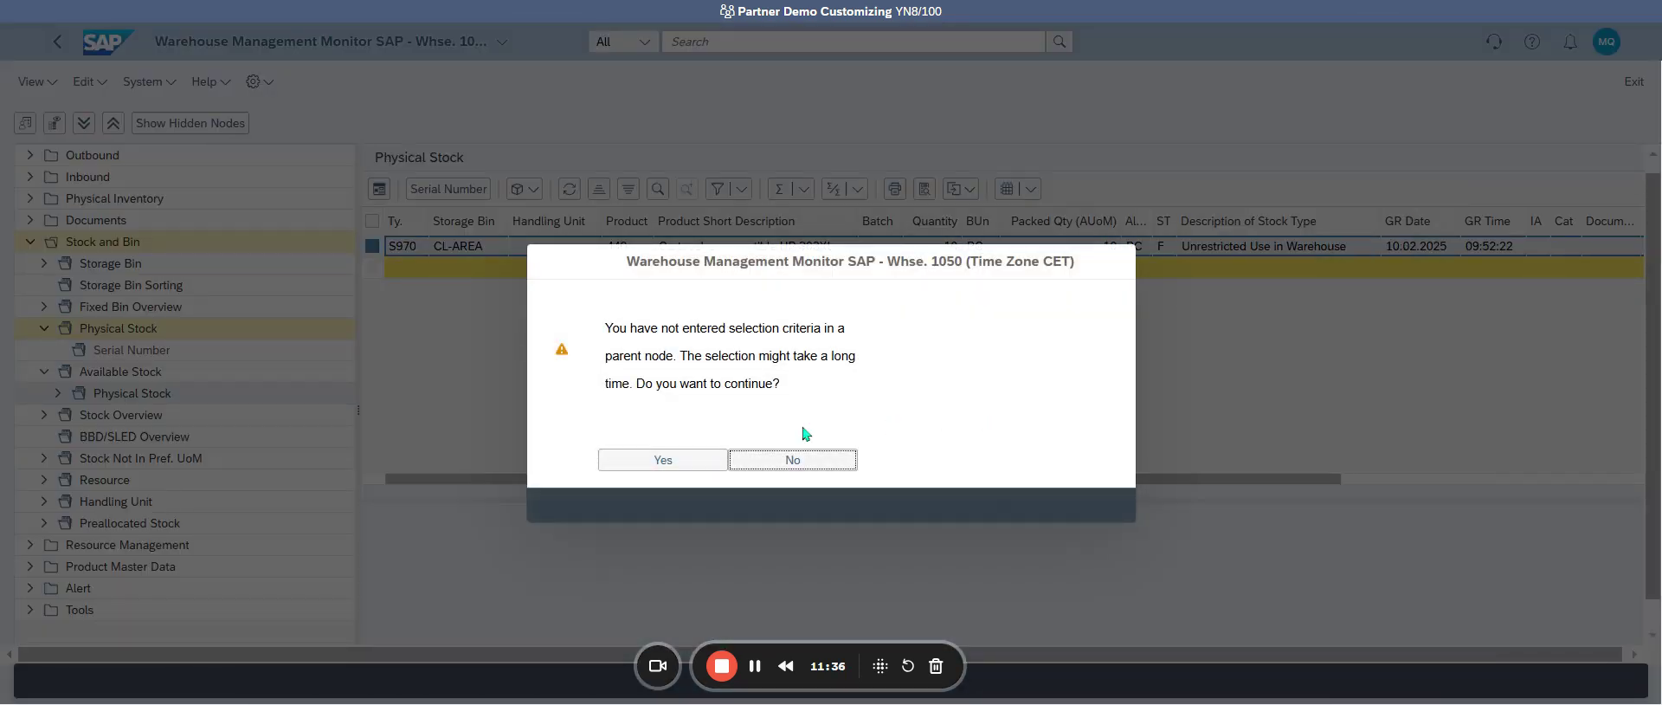
click(663, 460)
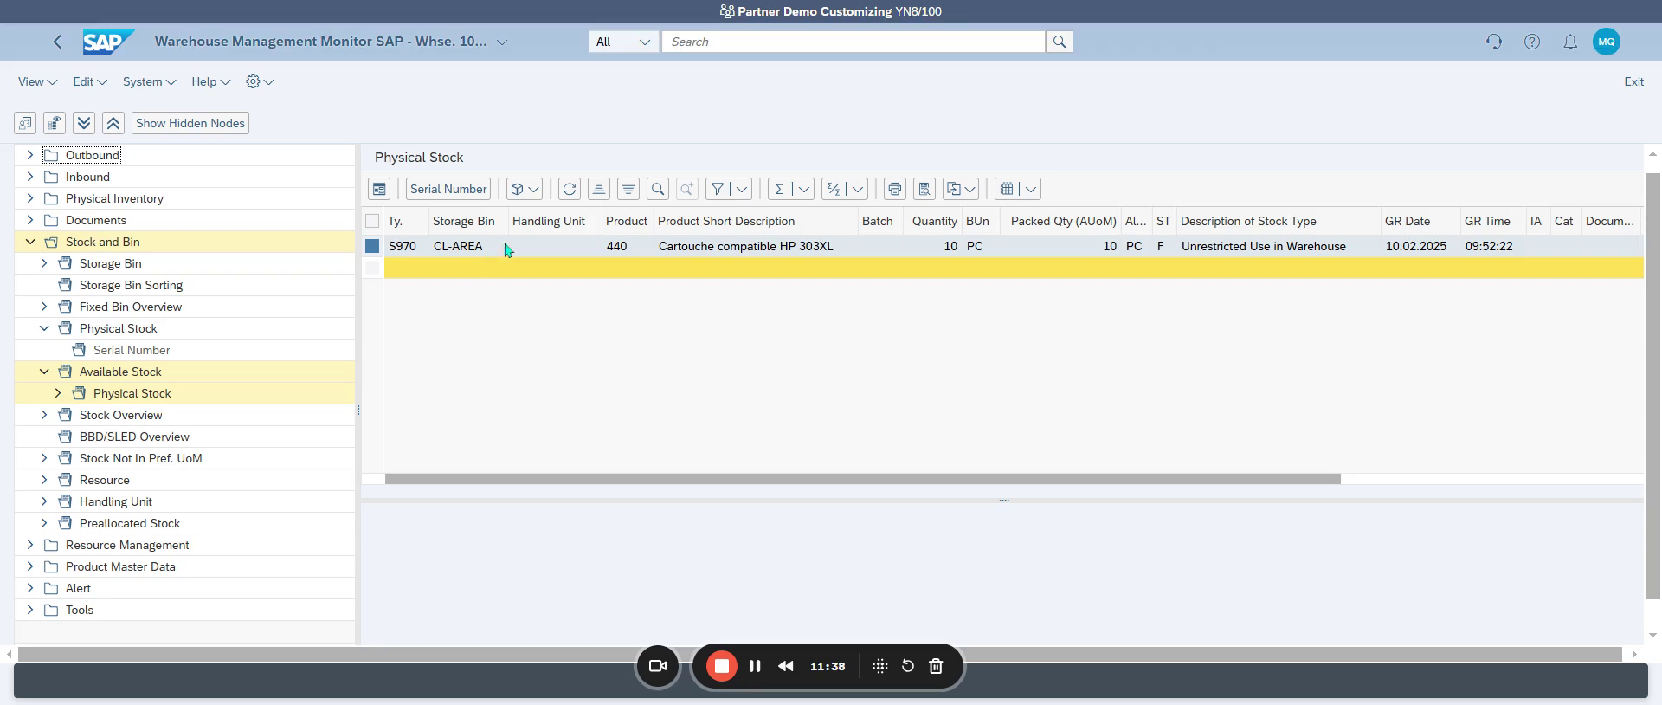
click(522, 188)
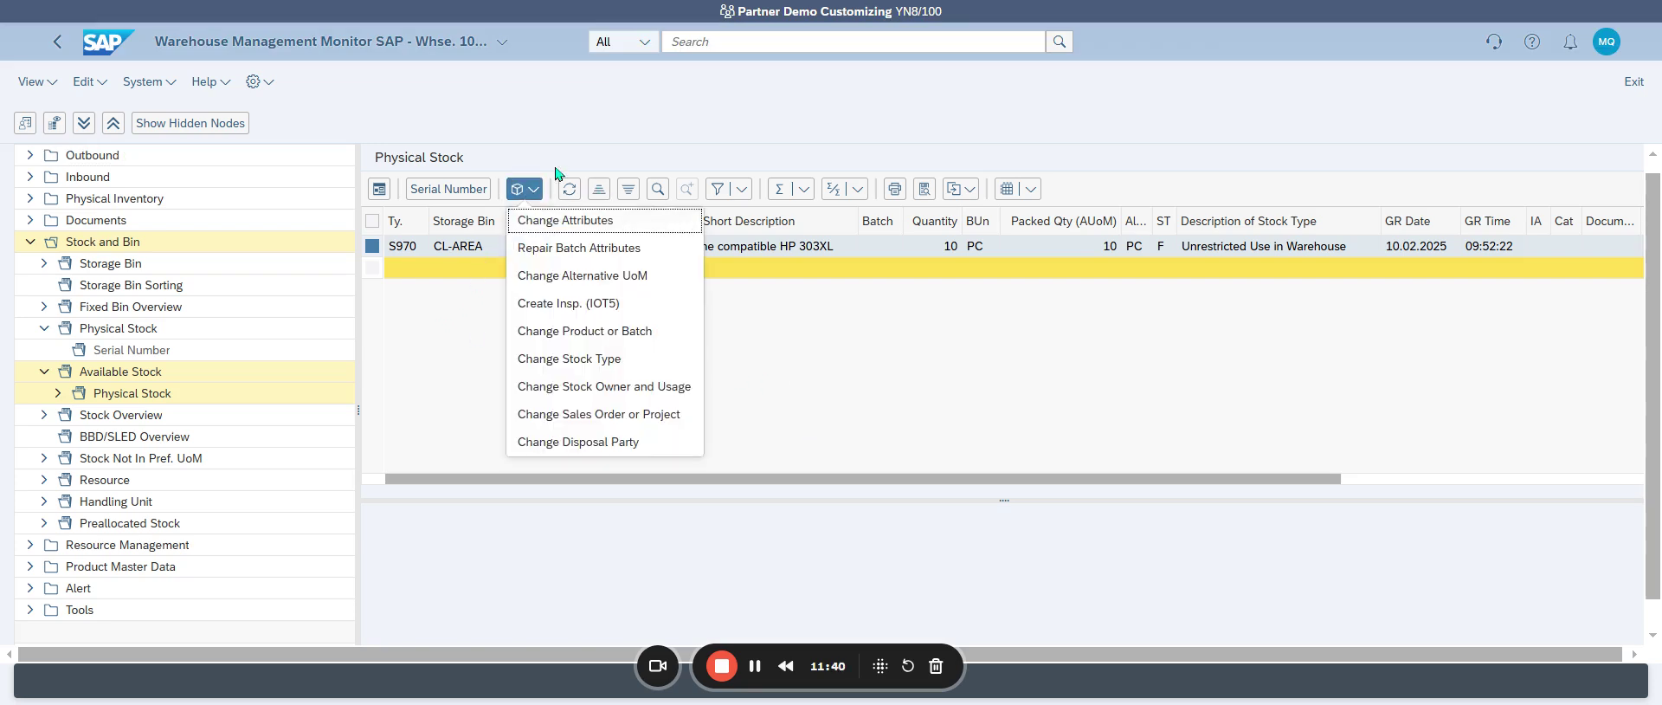
click(55, 392)
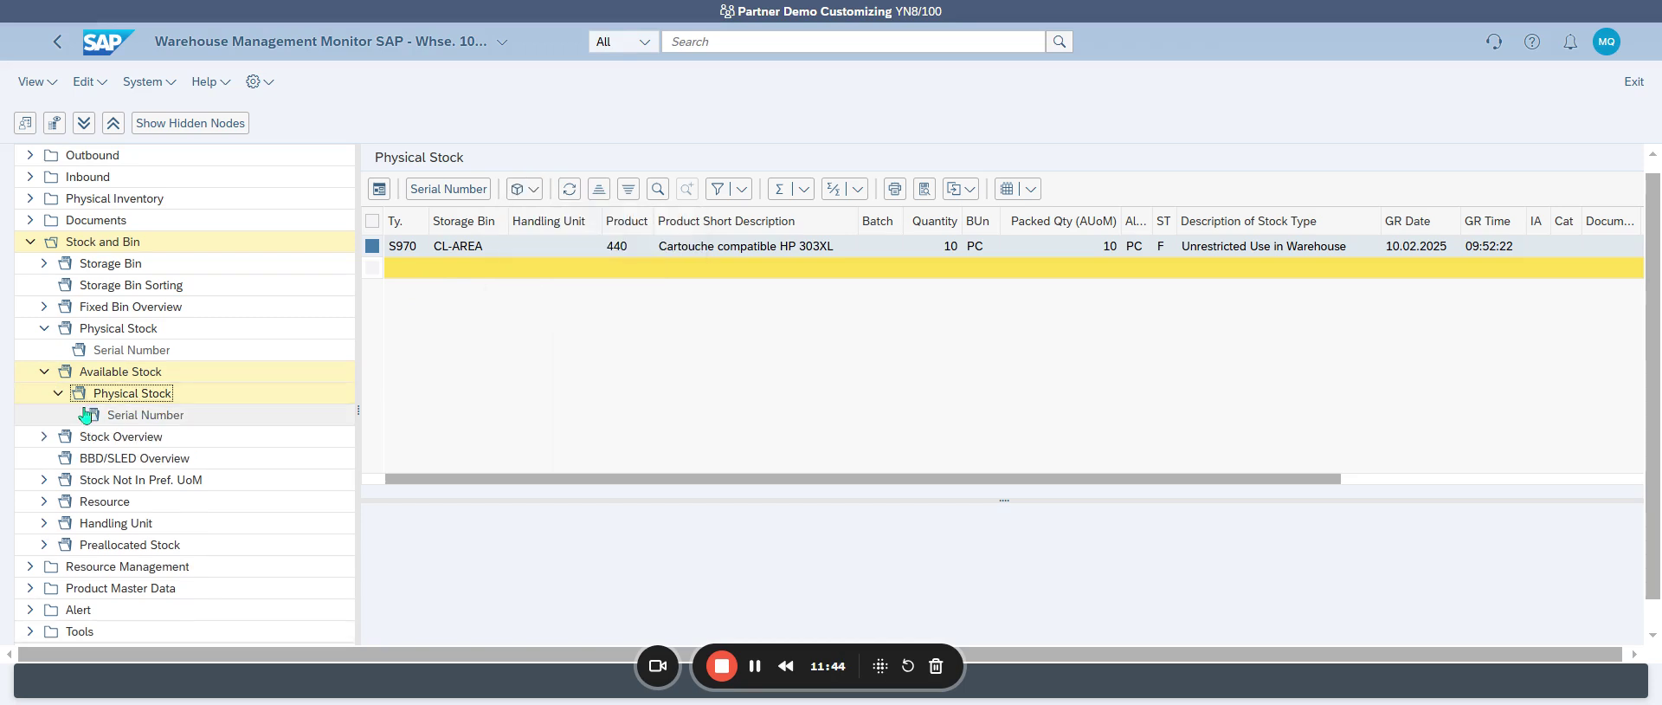
Step: Query the physical stock under Storage Bin, restricted to storage type S970
click(45, 271)
click(44, 265)
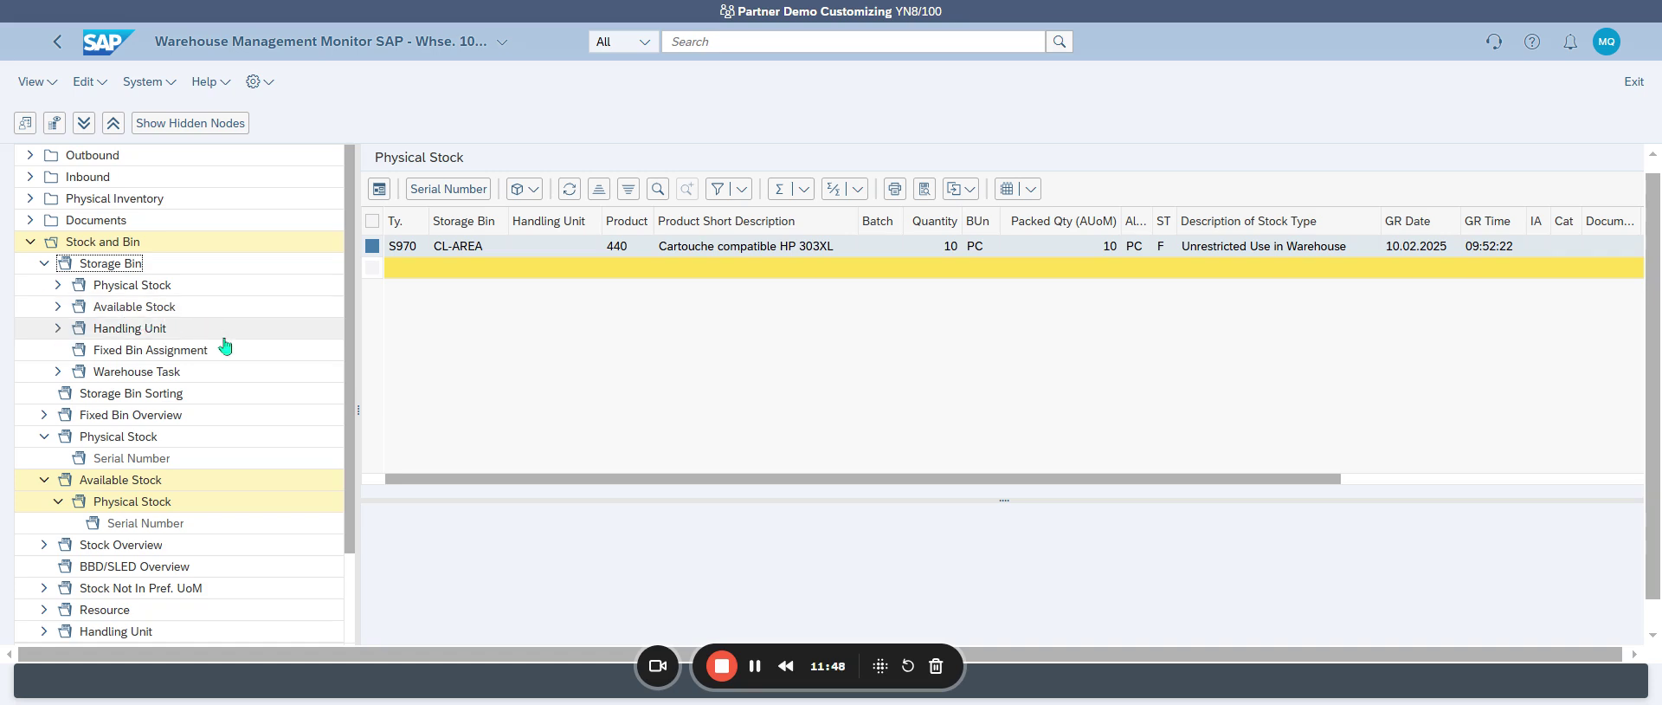
click(58, 285)
double_click(77, 287)
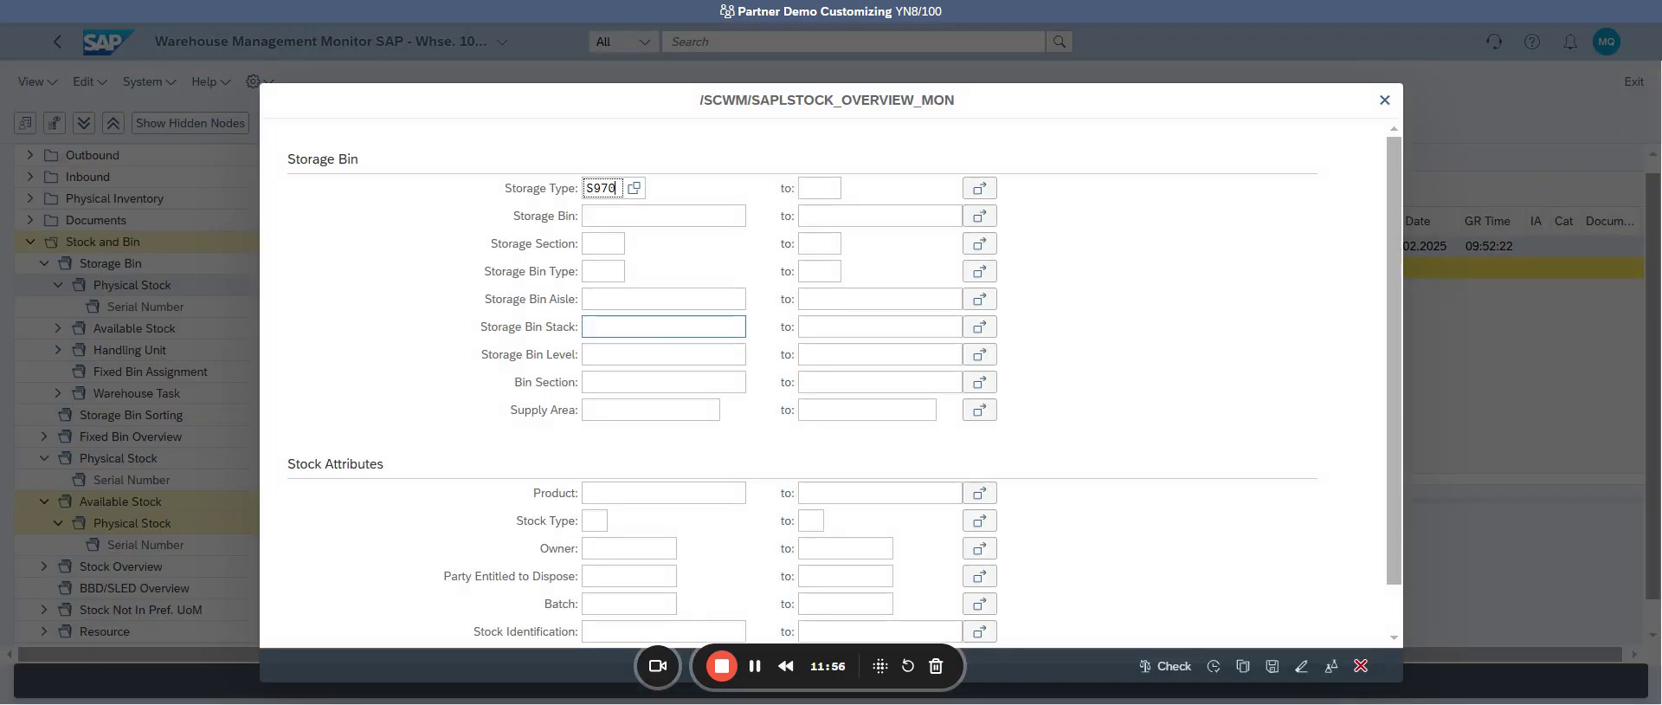
click(619, 185)
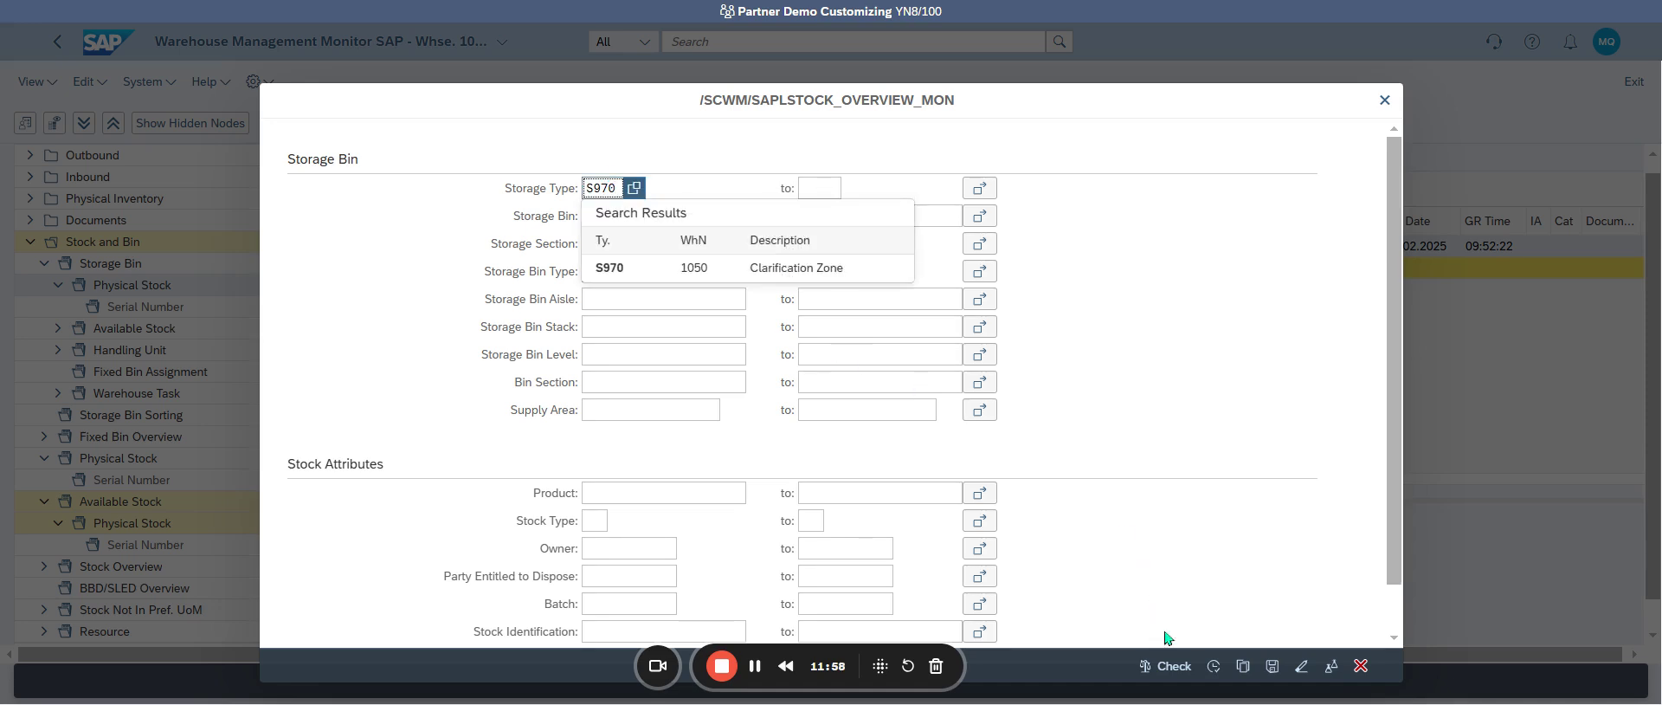
click(1215, 666)
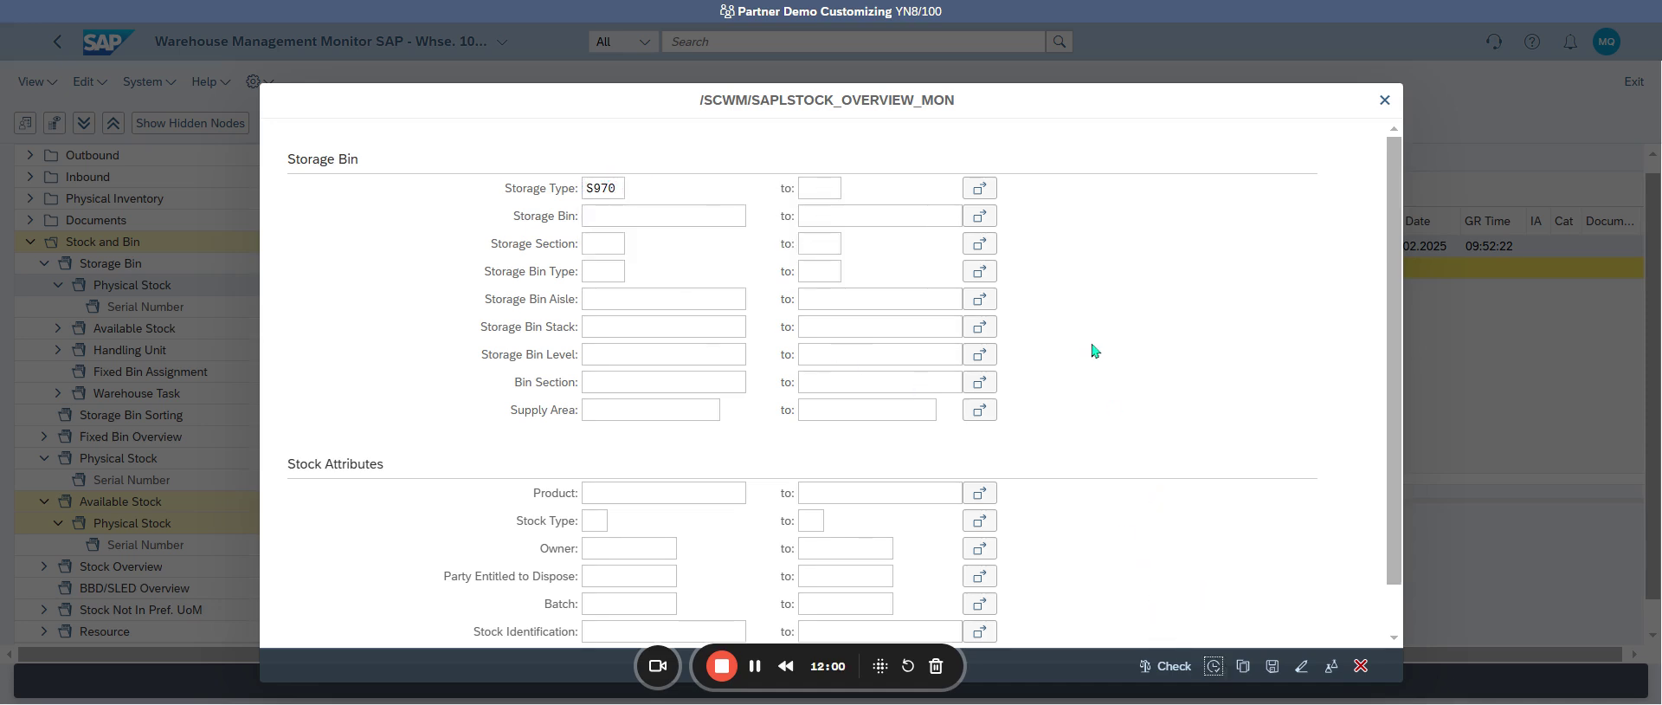
Step: Find product 440 in the physical stock list of storage type S970 and check the change actions offered for its line
scroll(866, 346, down, 5)
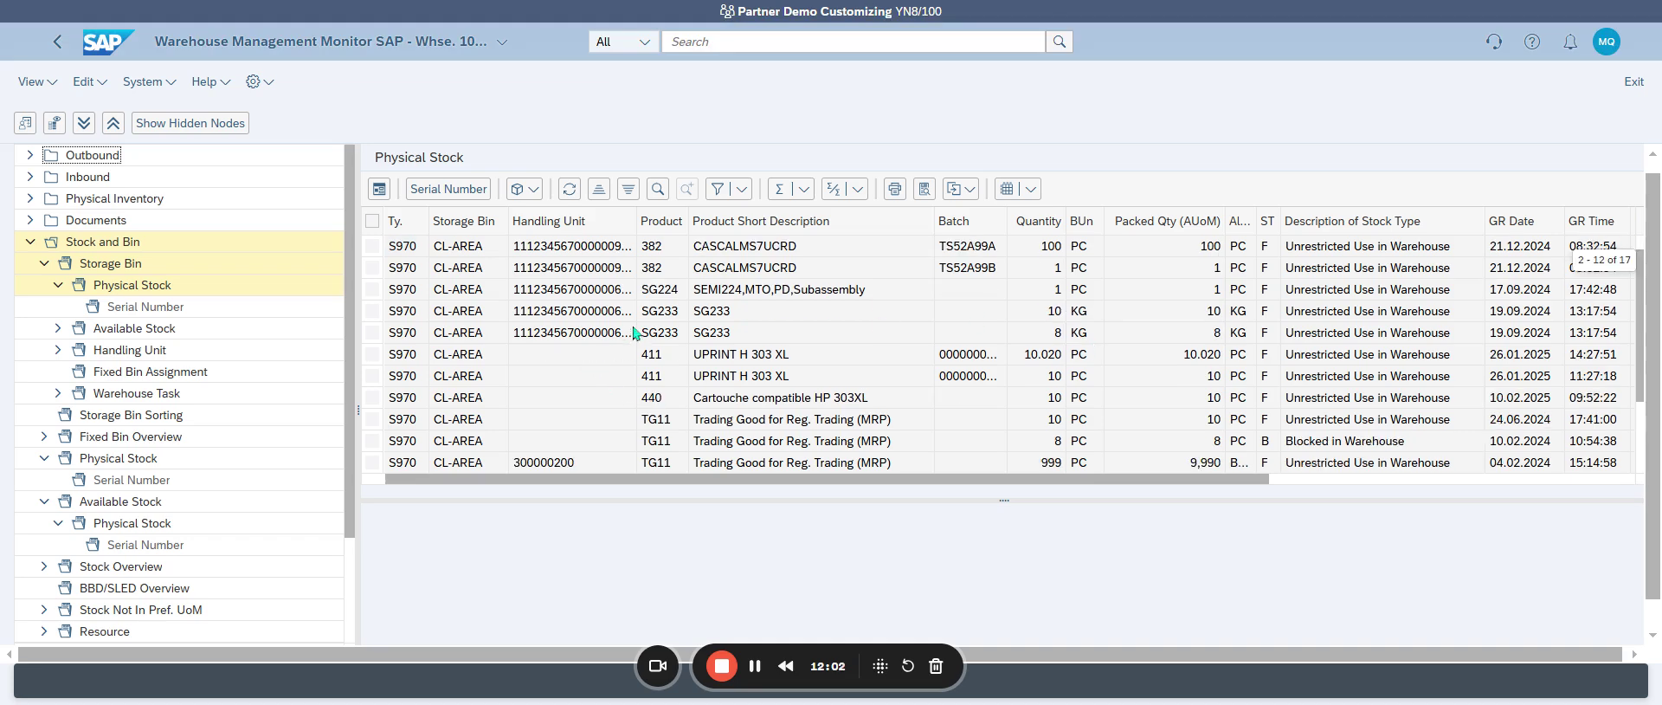
scroll(987, 349, up, 5)
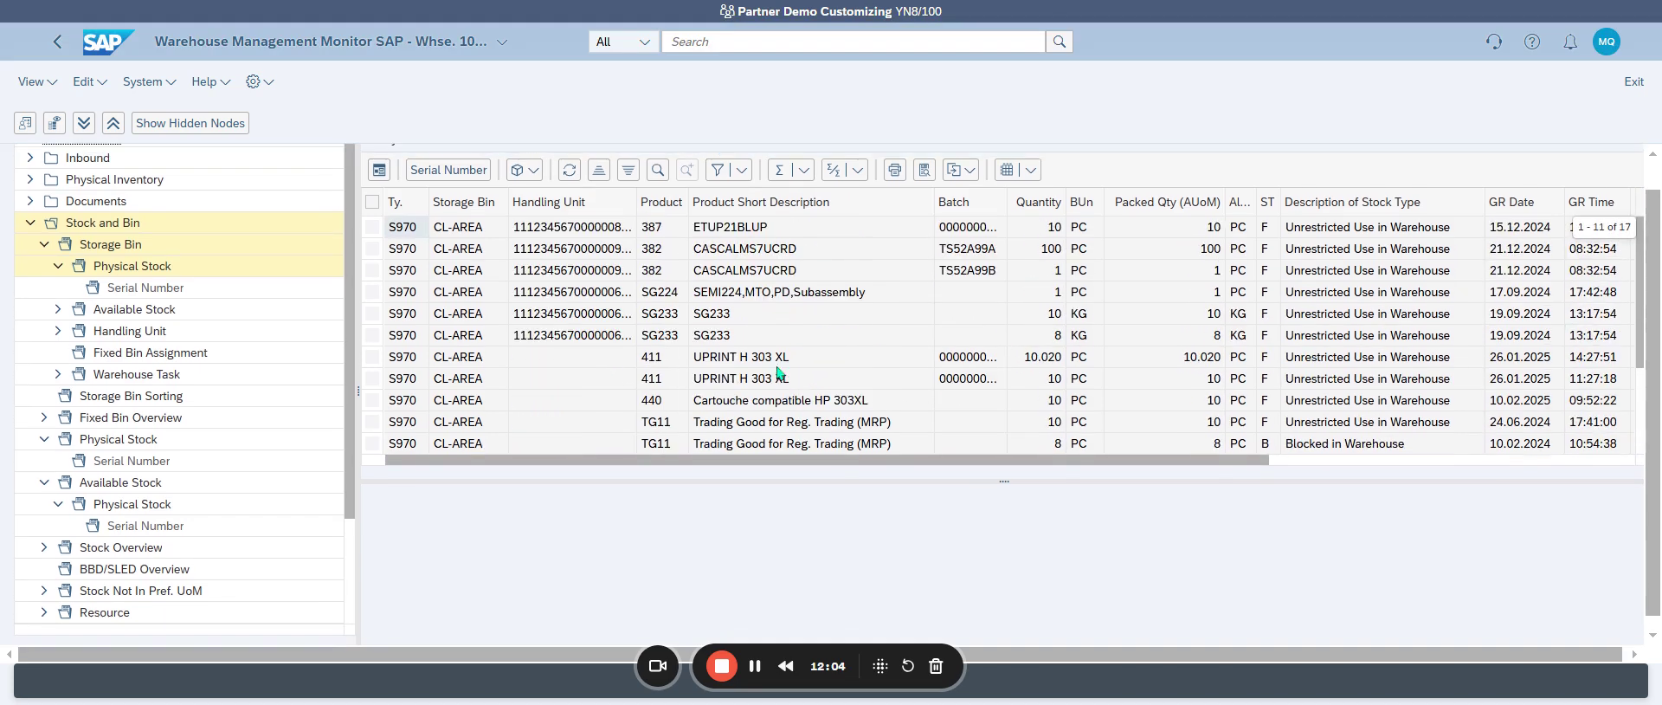
scroll(705, 371, down, 5)
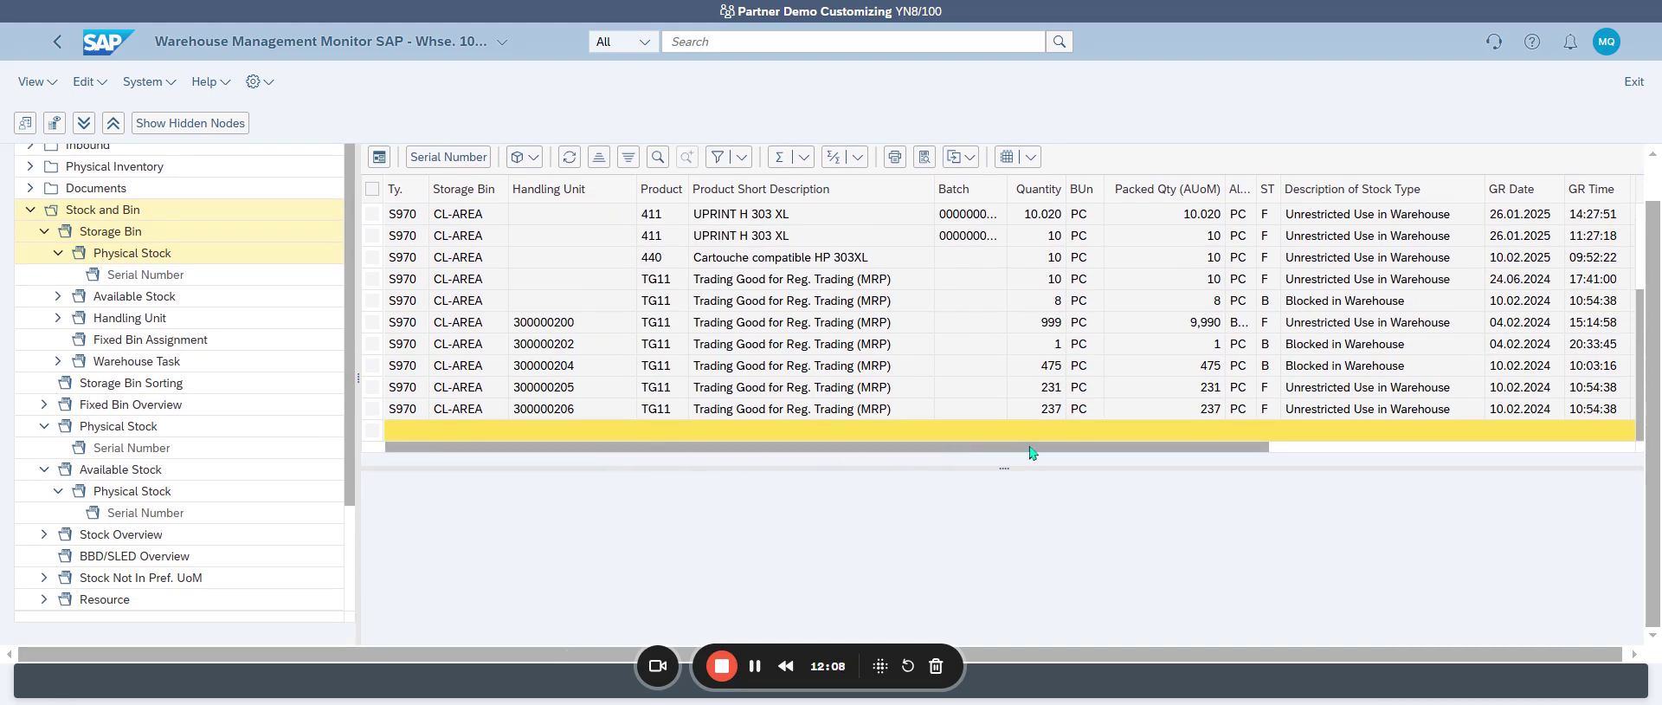
click(386, 257)
click(416, 264)
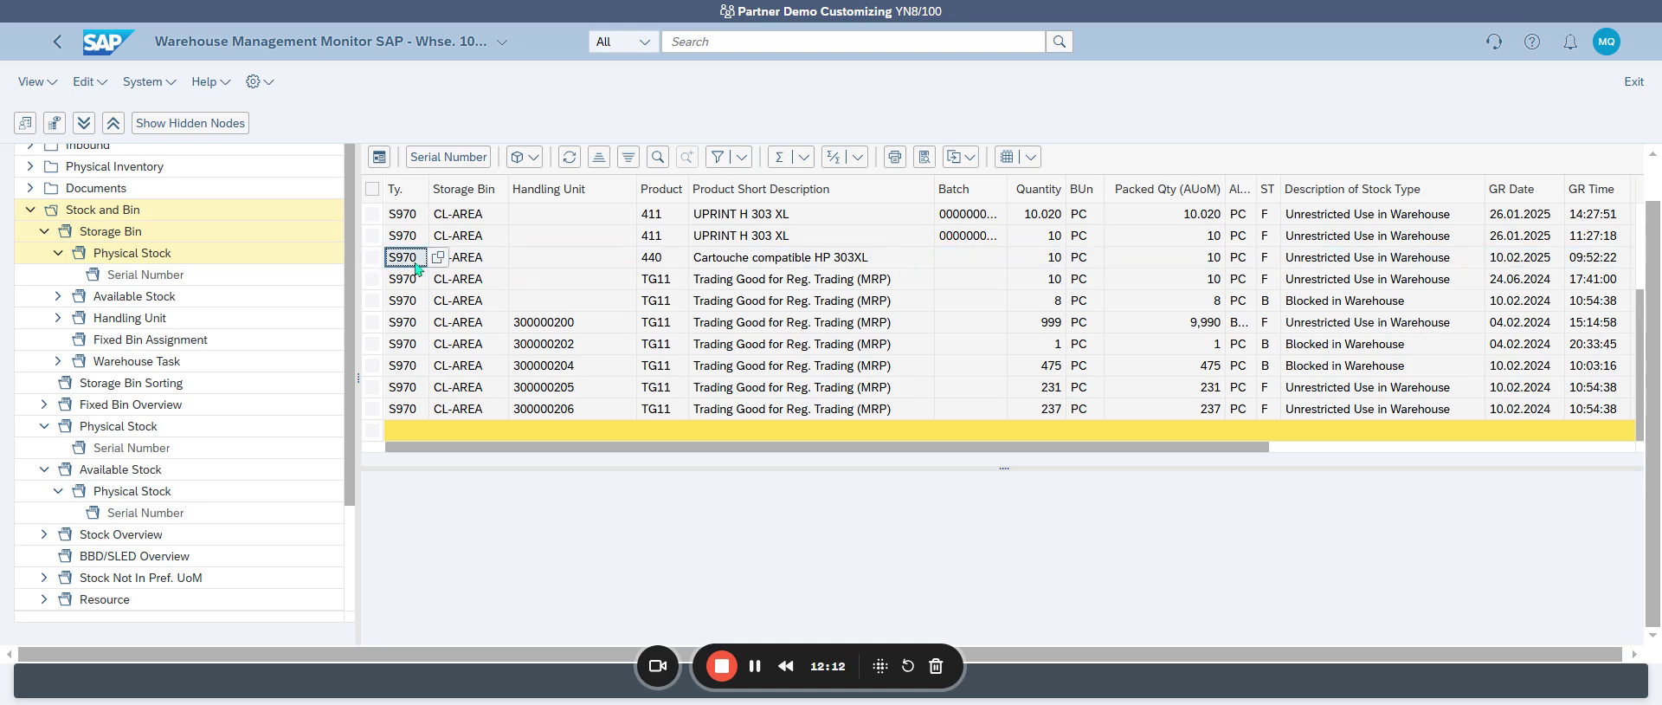
double_click(477, 265)
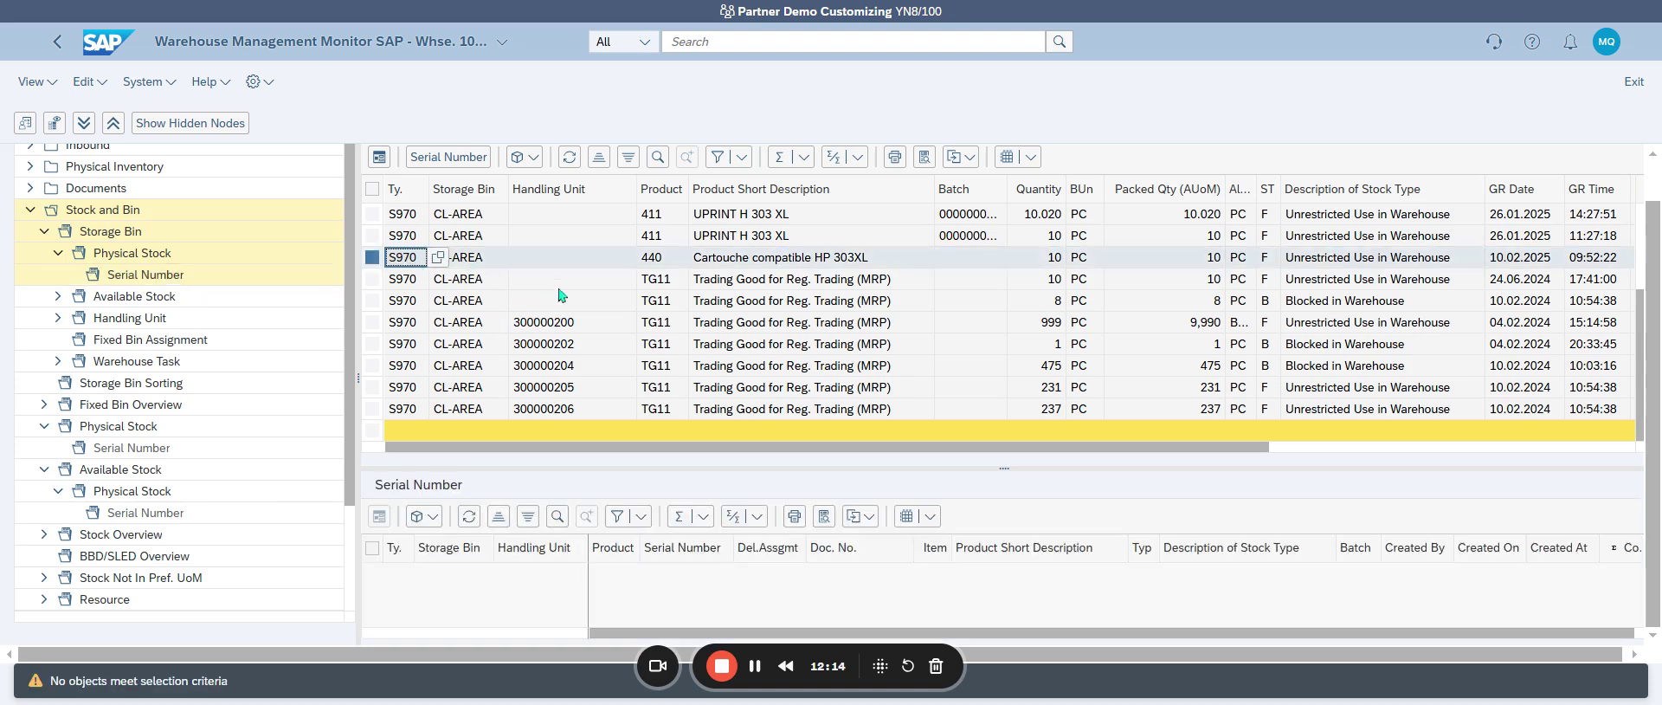
click(373, 257)
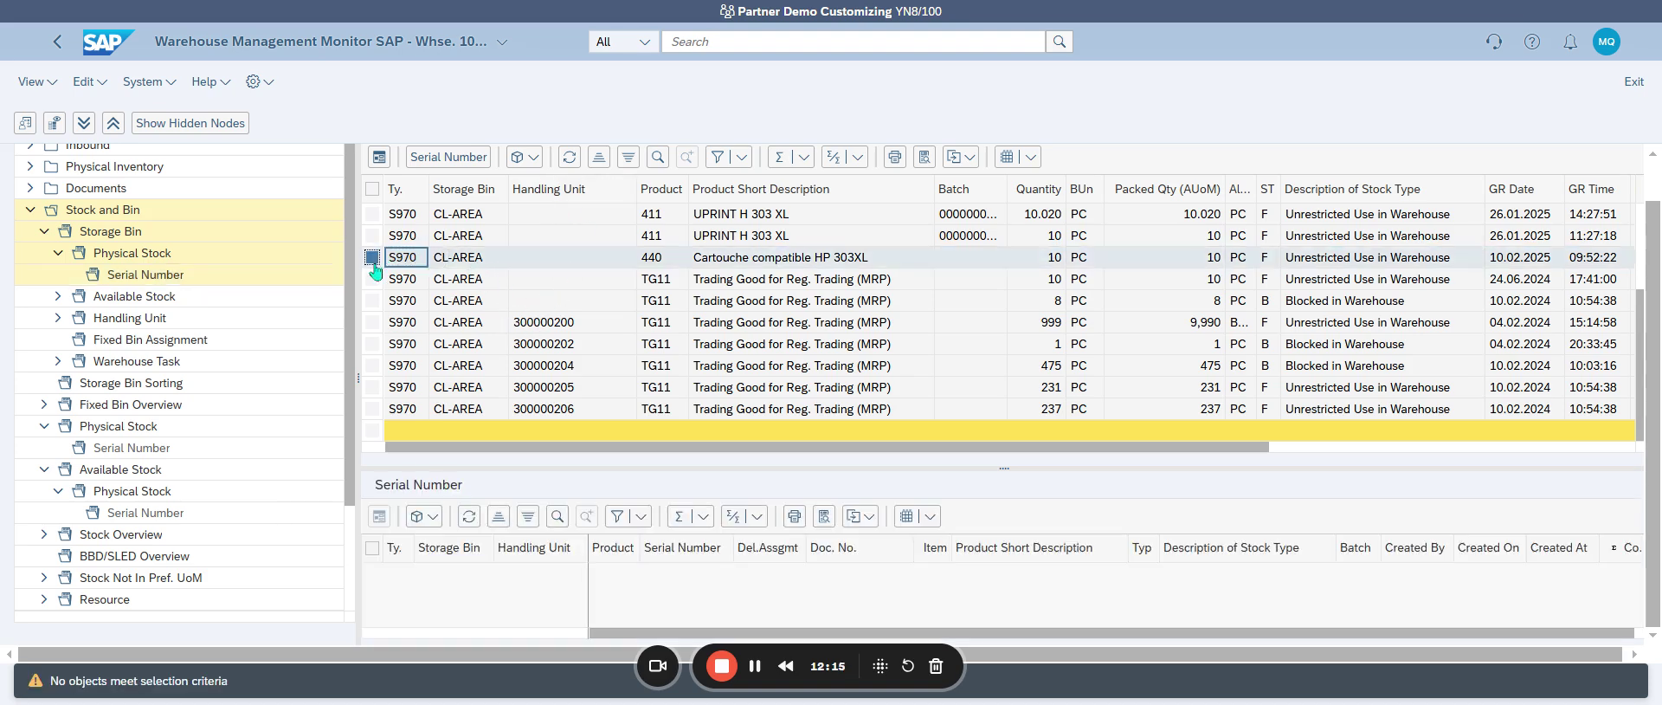
click(524, 156)
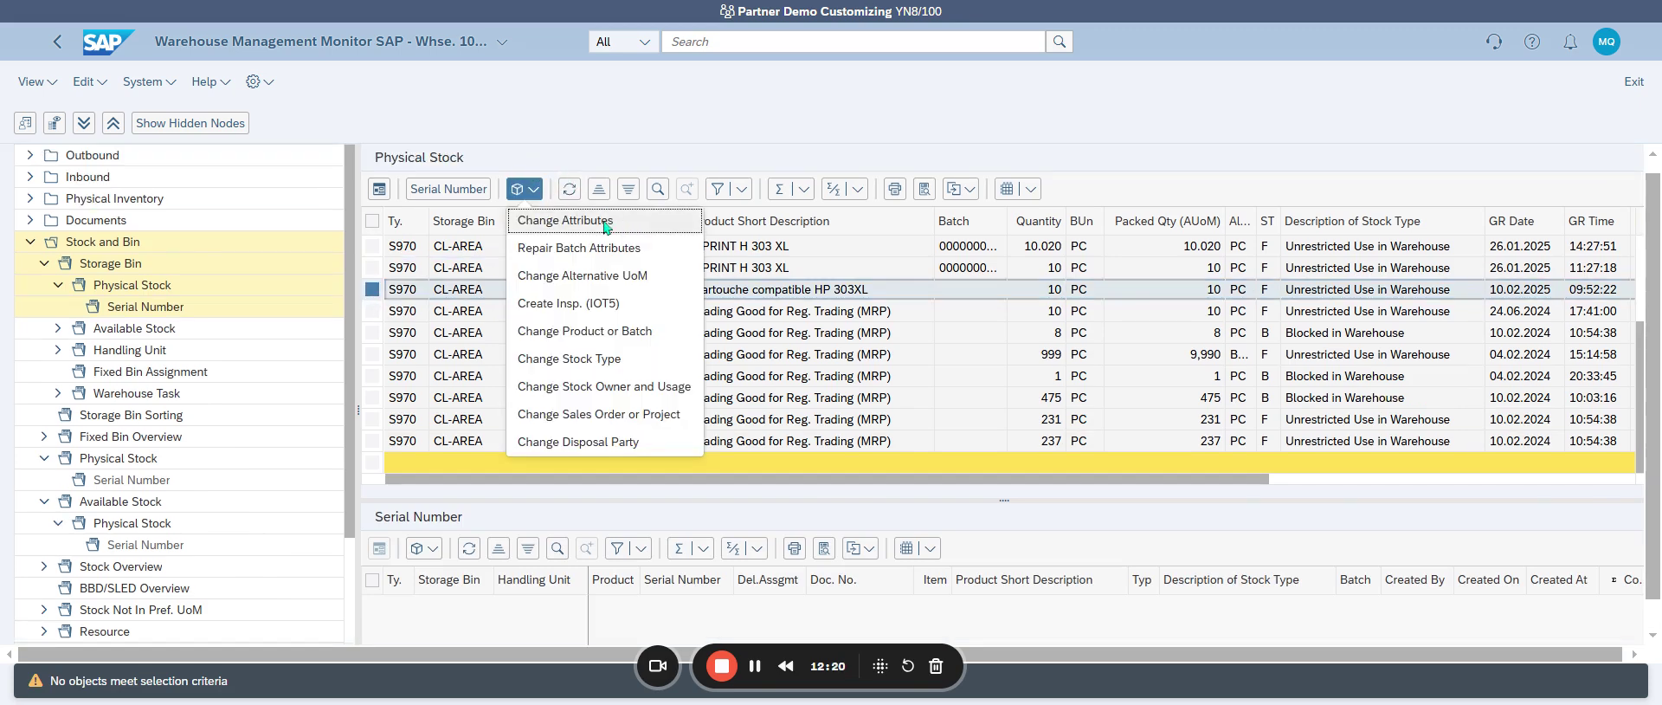
Step: Look through the Physical Inventory, Inbound and Stock and Bin nodes of the monitor tree
click(46, 273)
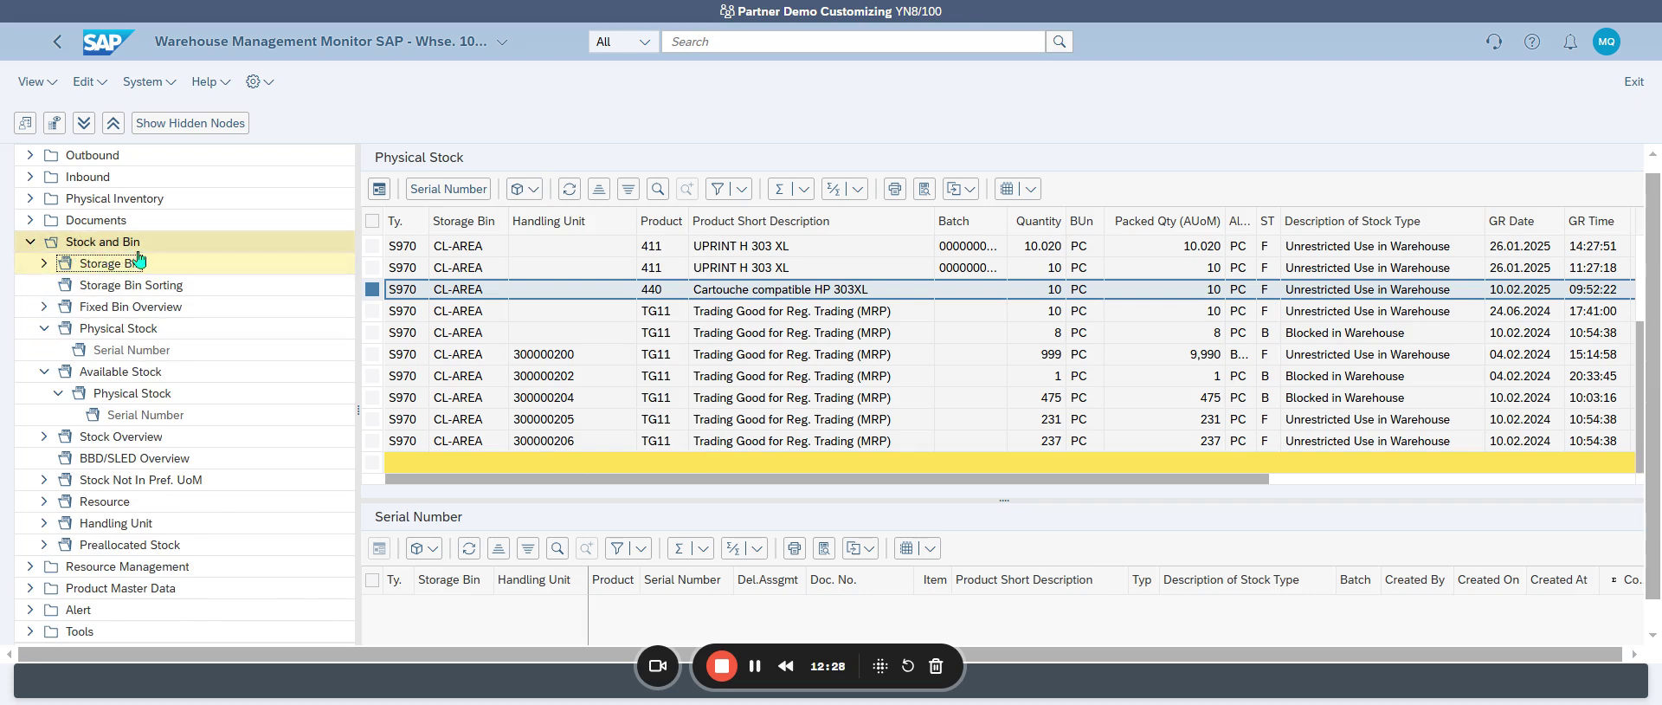
click(34, 201)
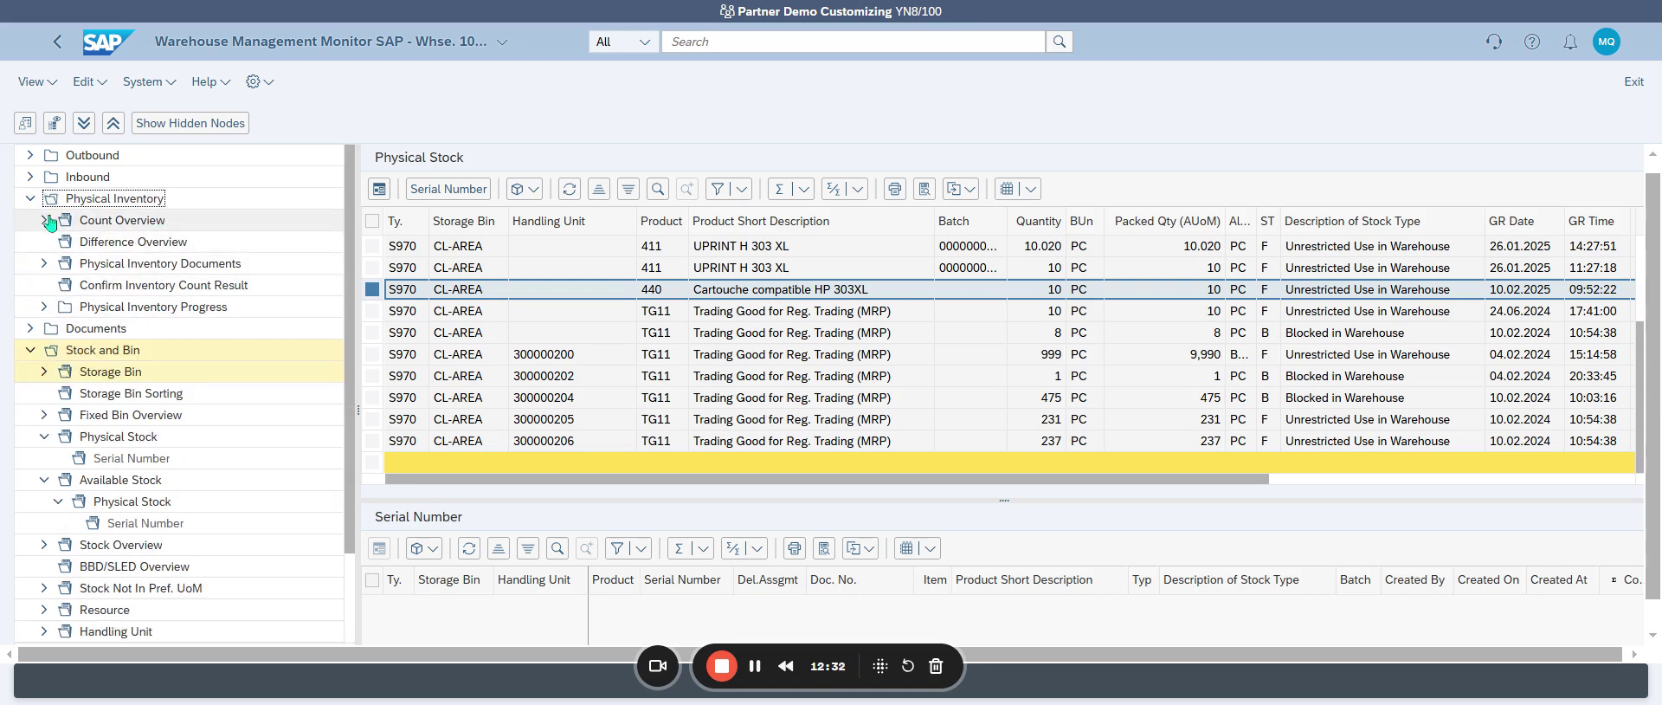
click(30, 198)
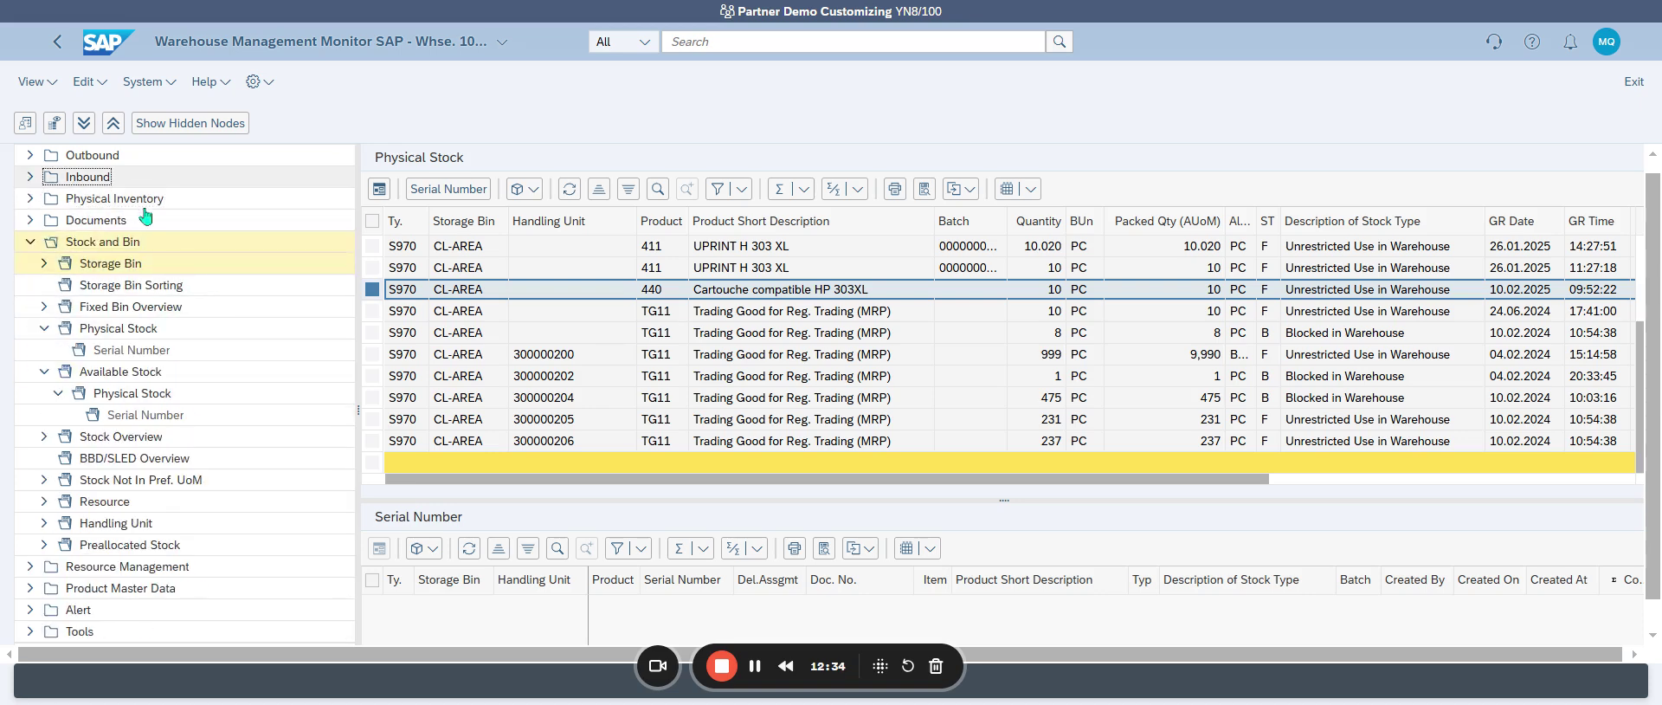
click(30, 176)
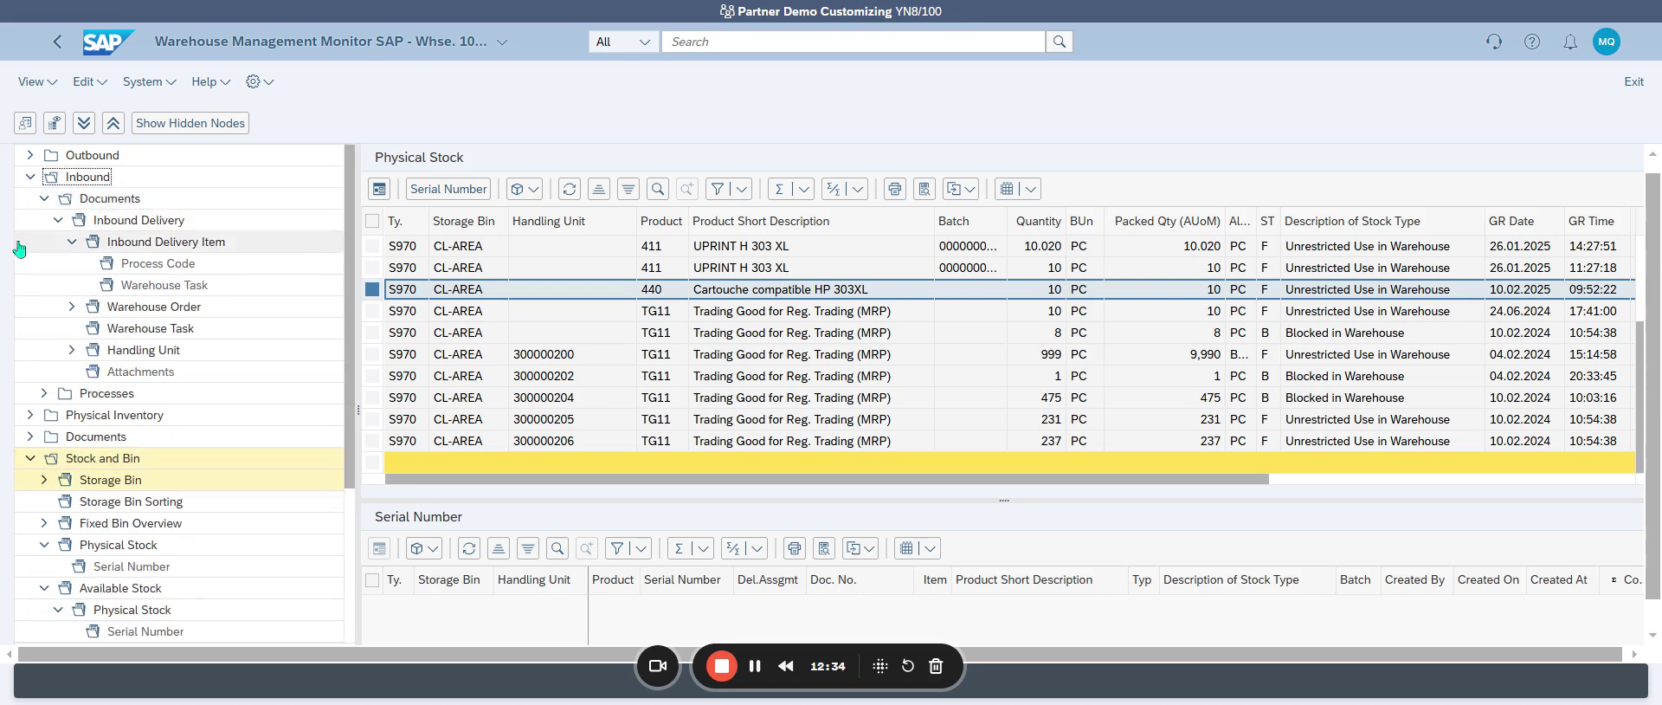
click(30, 177)
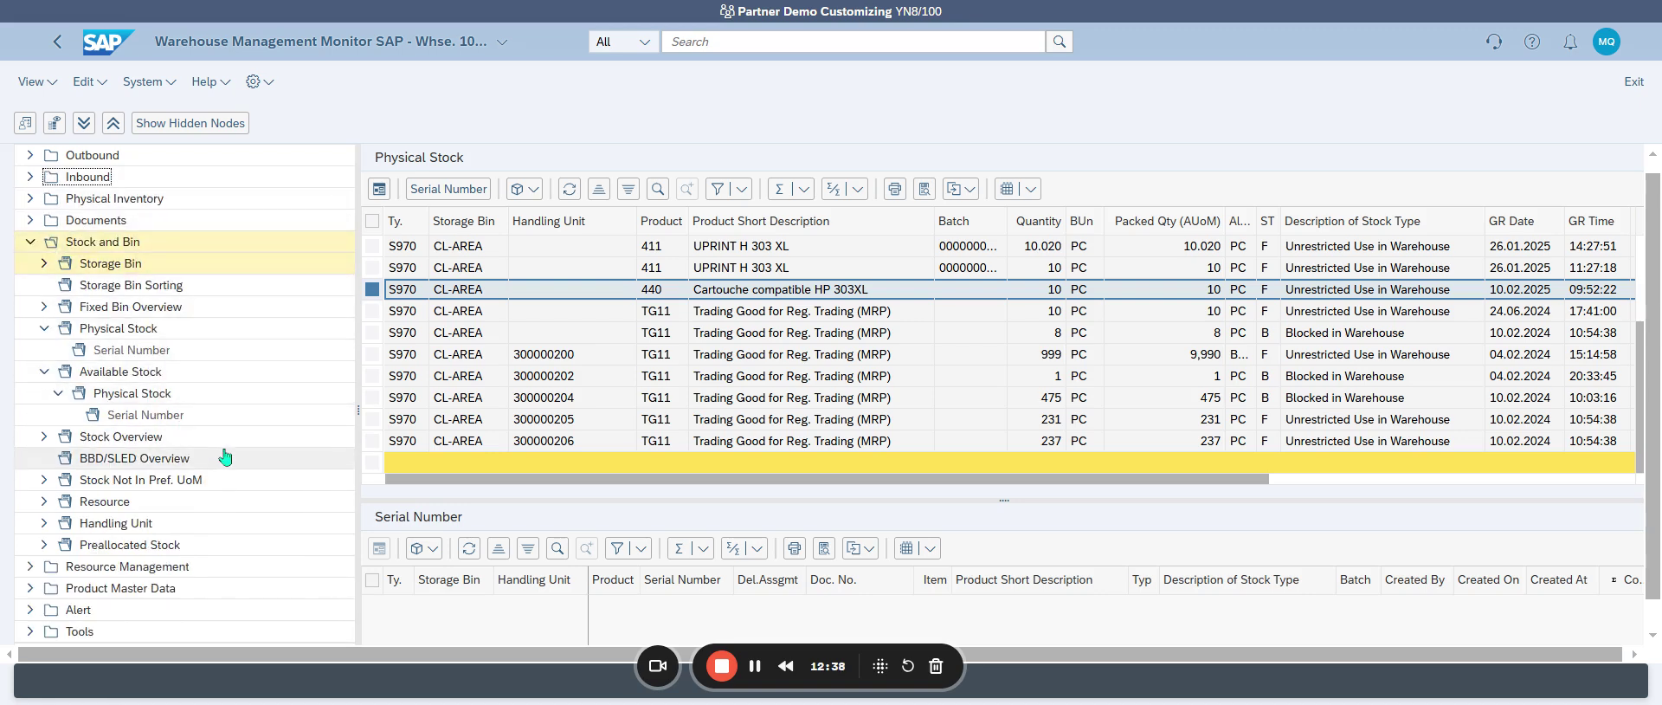
click(44, 328)
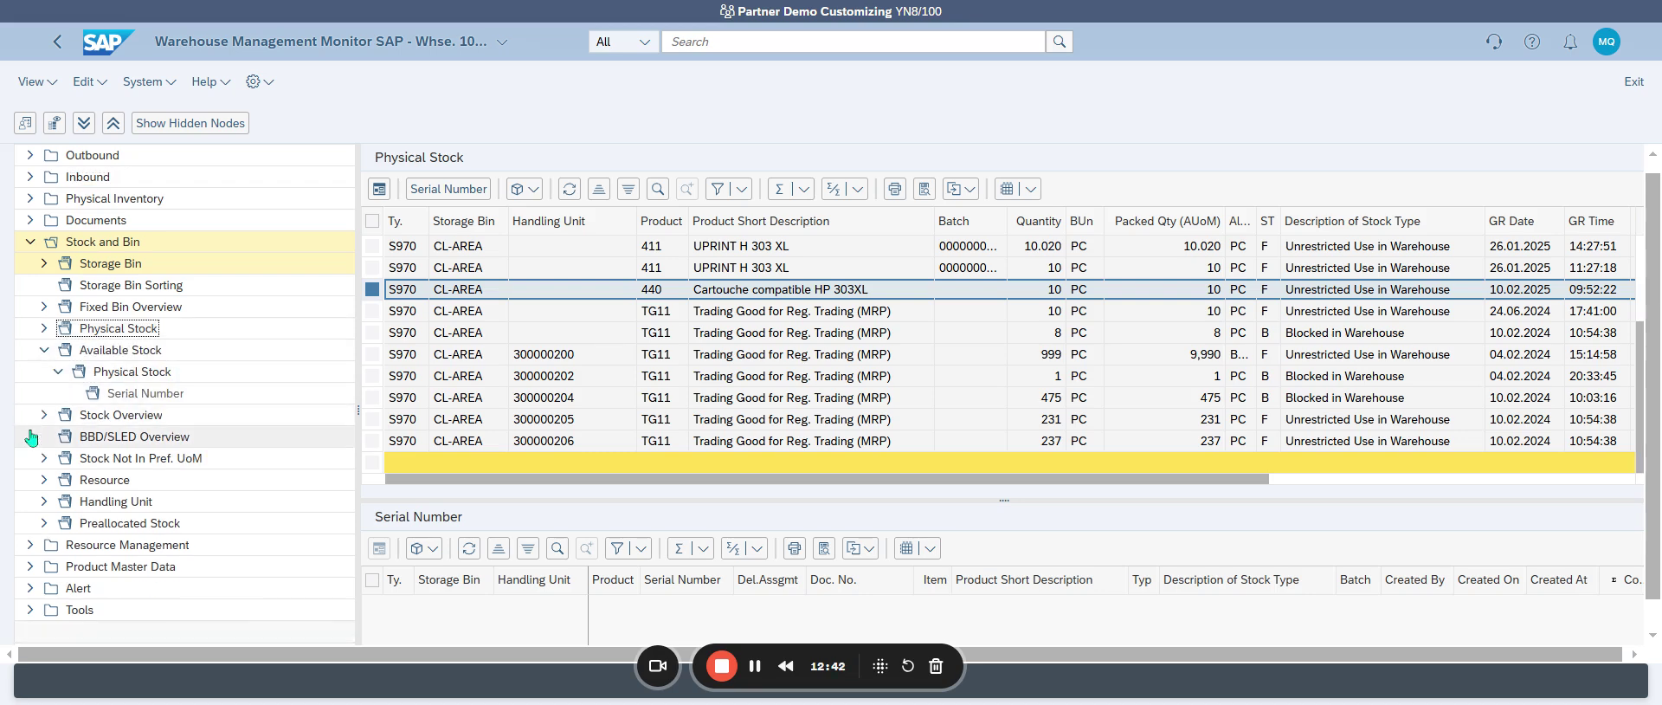
click(44, 350)
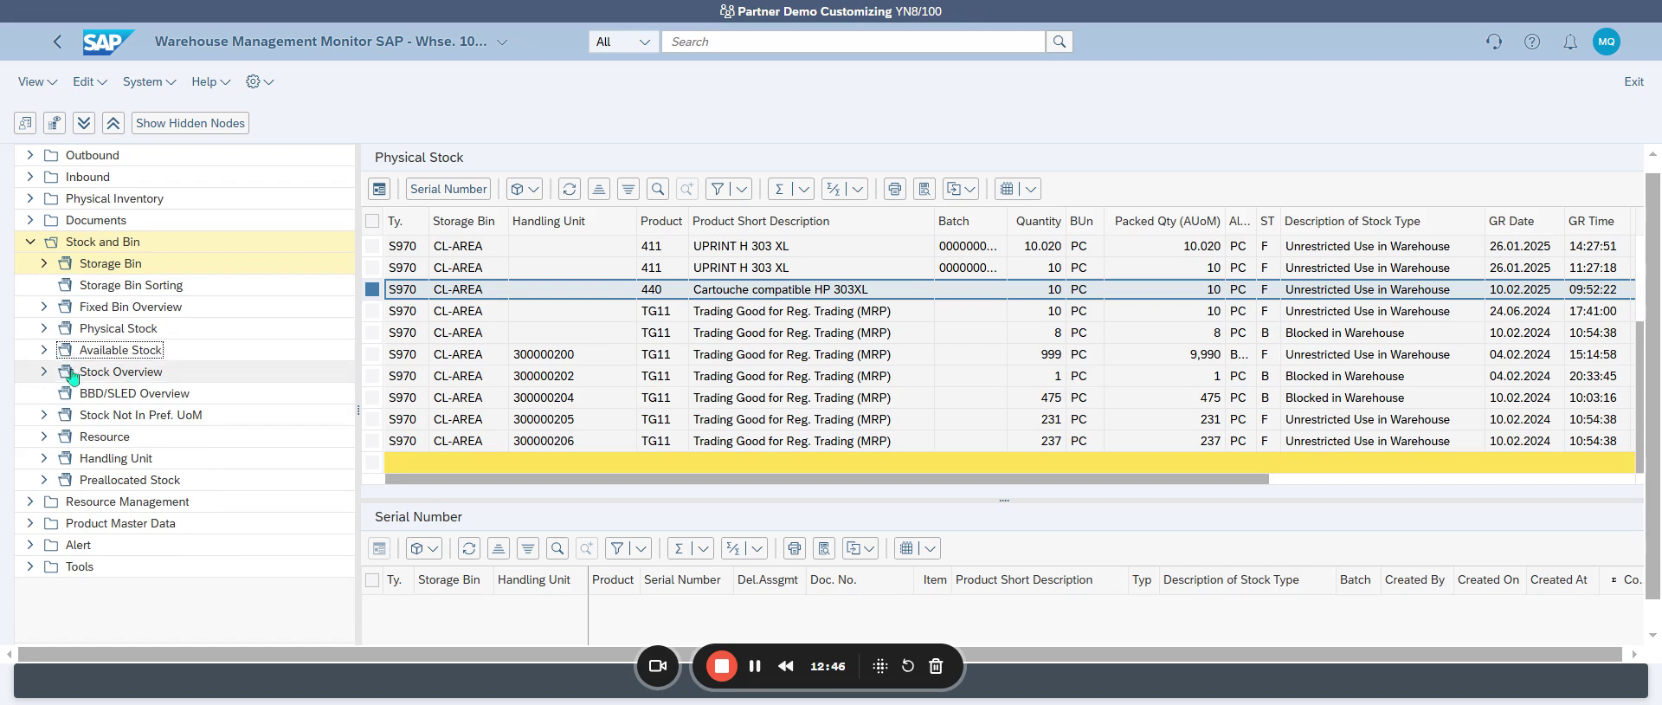
click(44, 330)
click(44, 330)
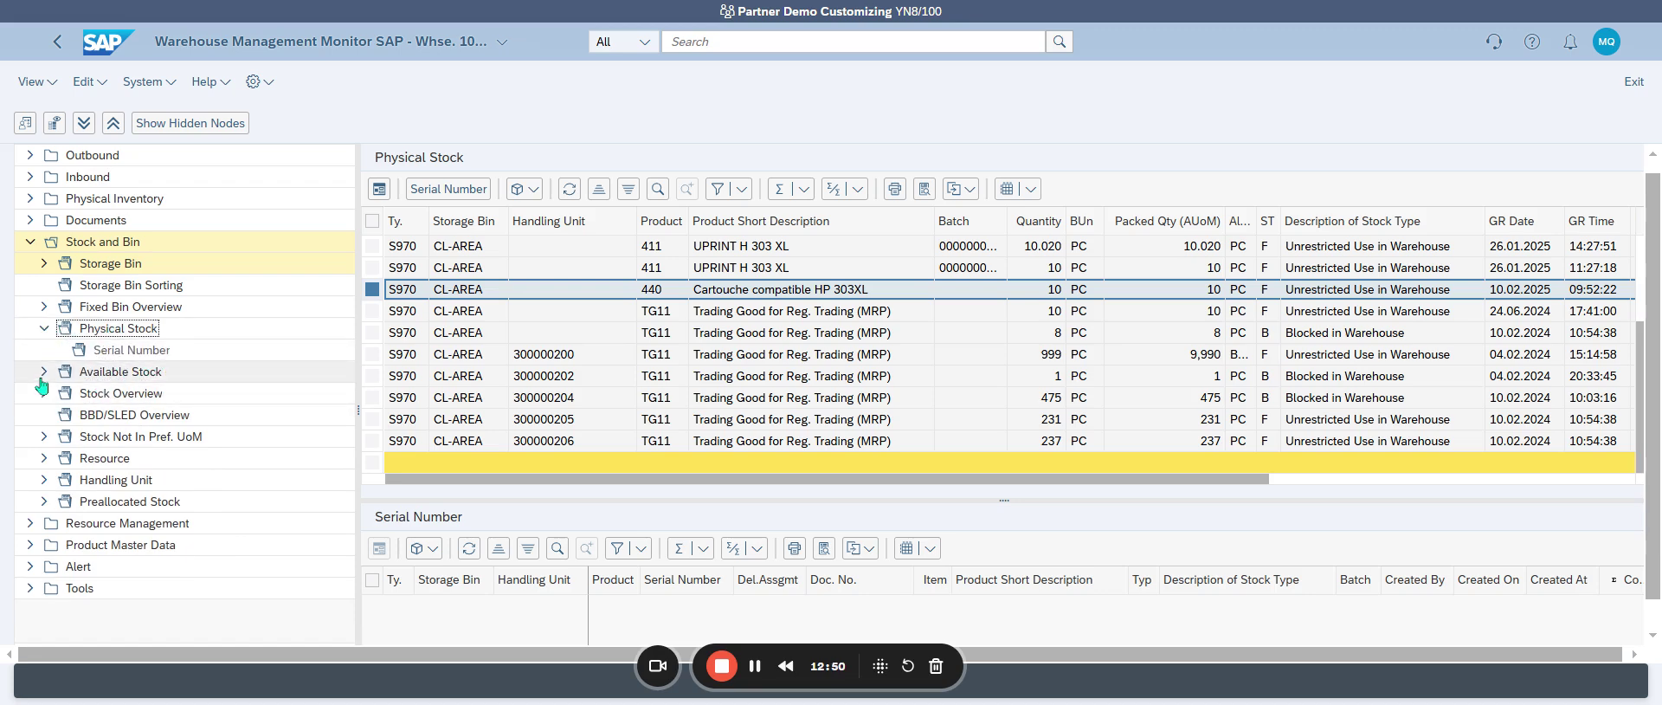
Step: List the available stock of product 440 in storage type S970 using the Available Stock node under Storage Bin
click(68, 263)
click(153, 334)
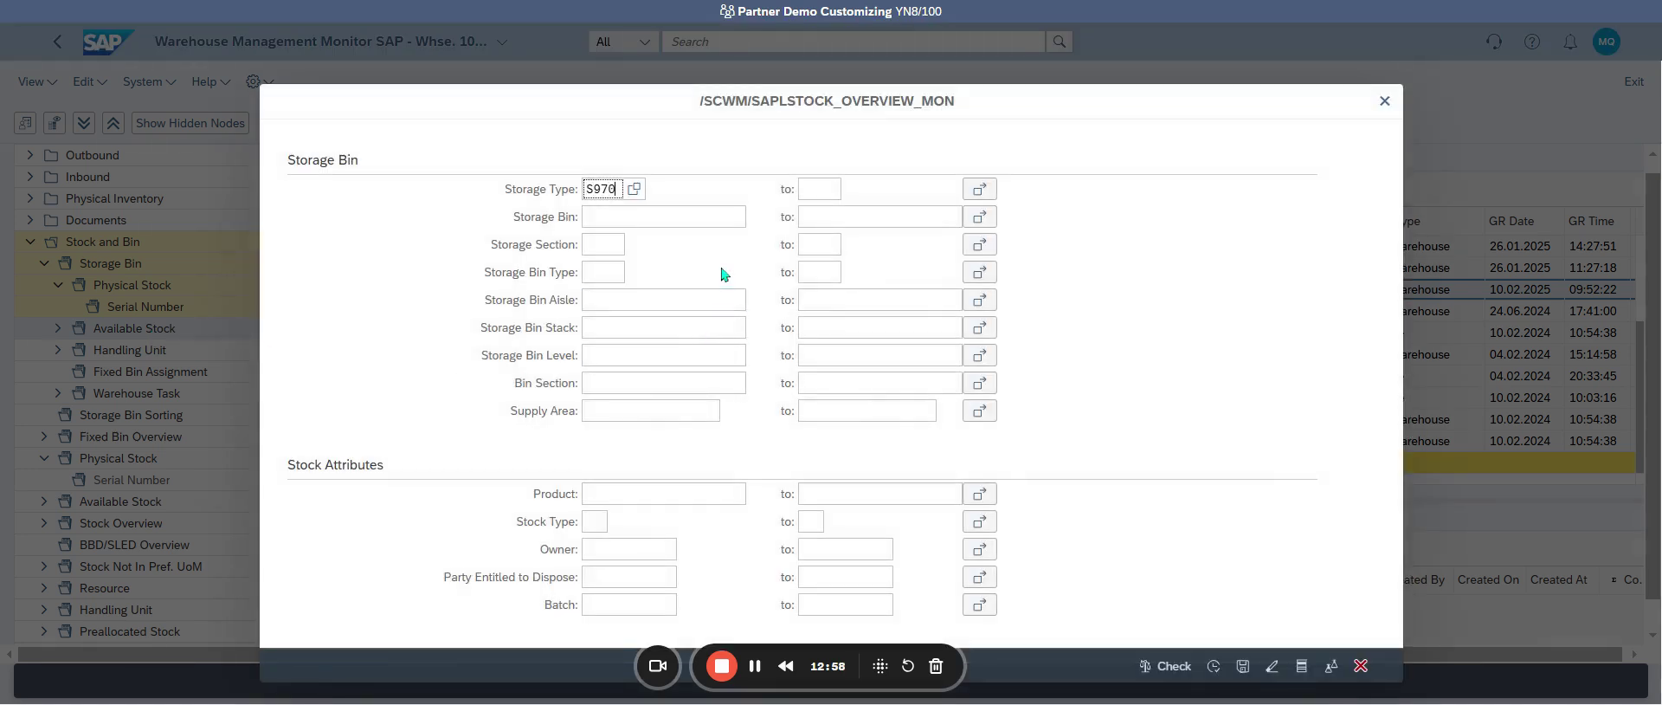
click(667, 495)
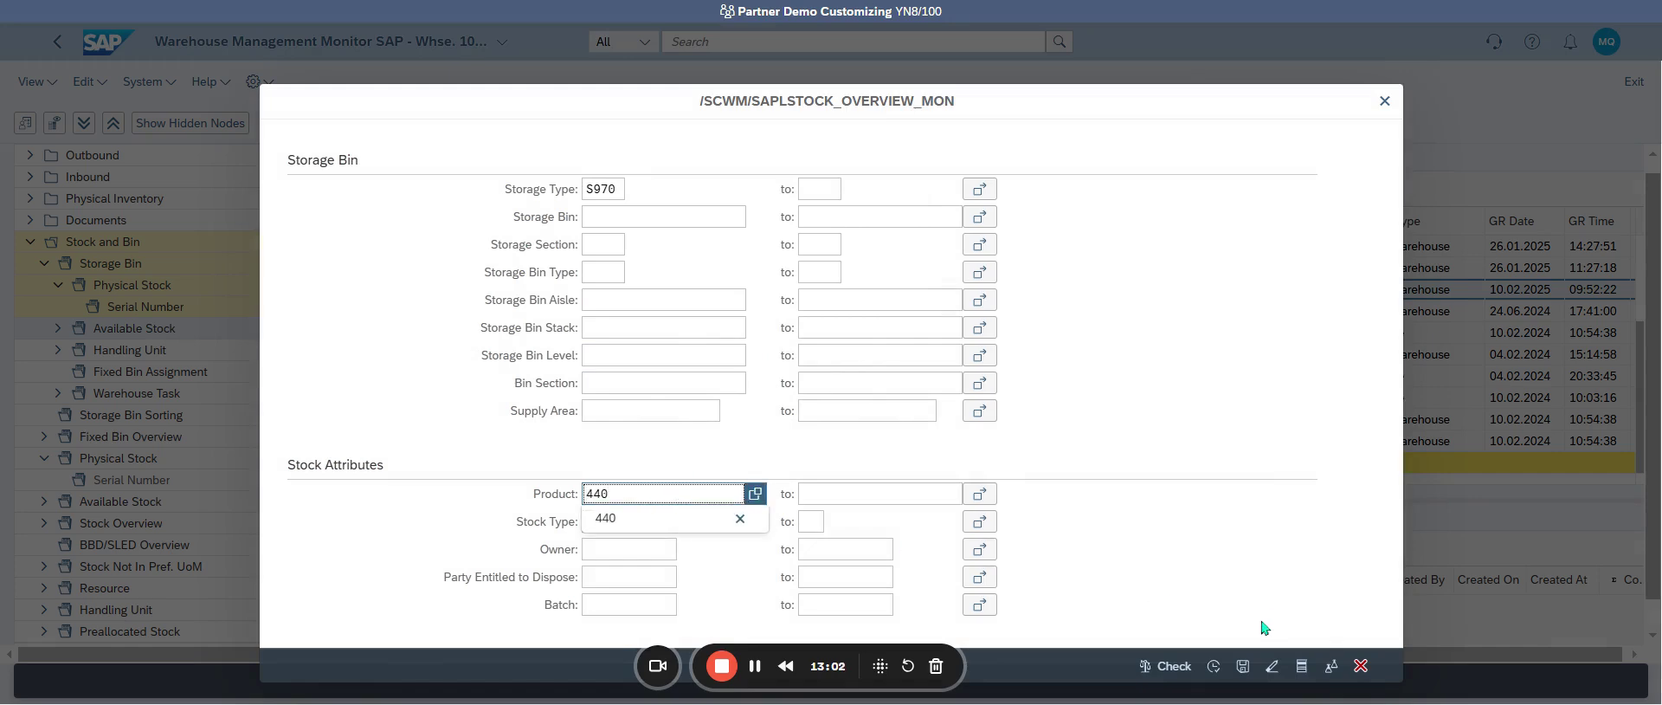
click(1214, 666)
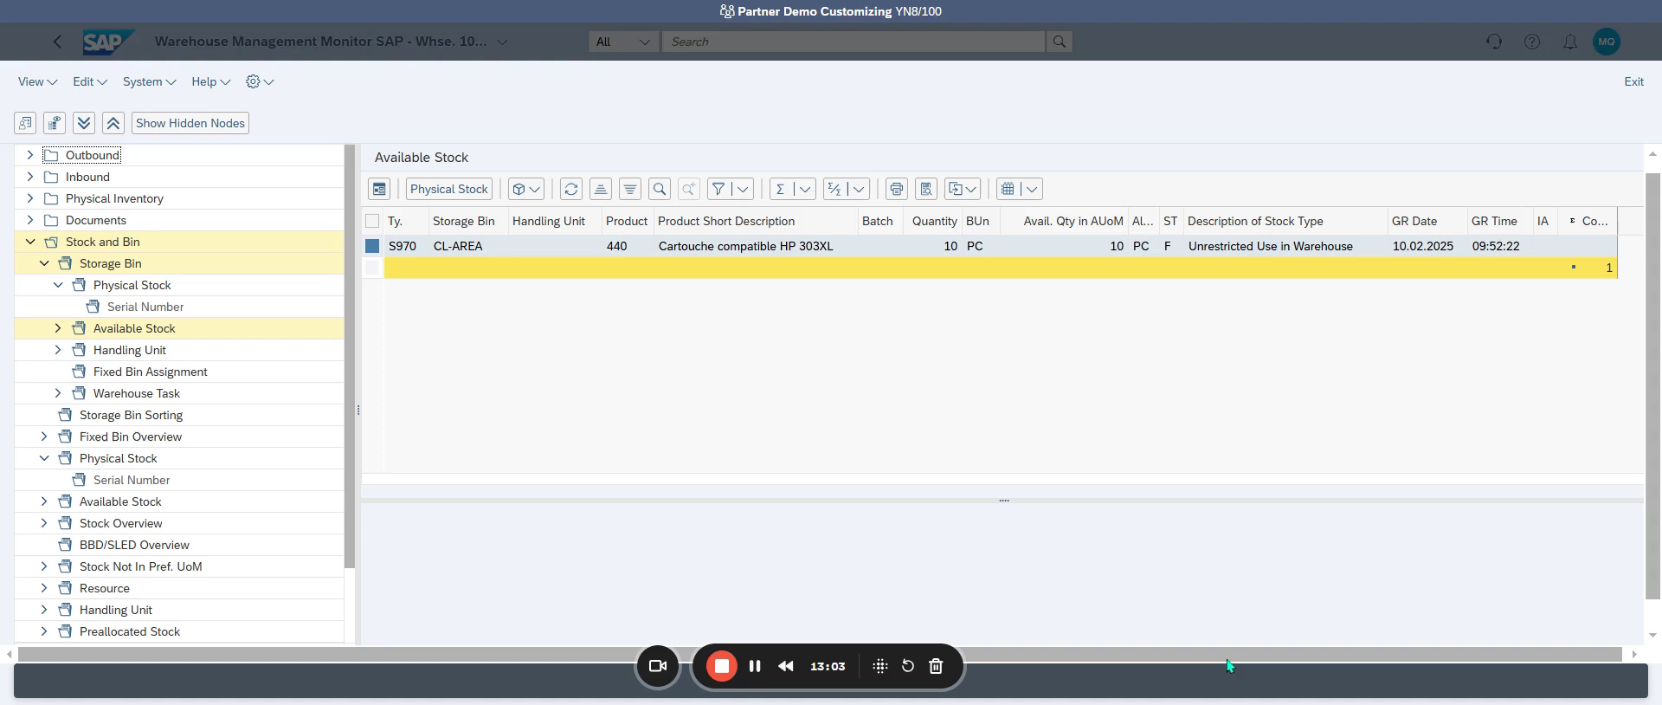
Step: Start creating a warehouse task for the product 440 stock line with warehouse process type S999, Warehouse Supervision
click(394, 251)
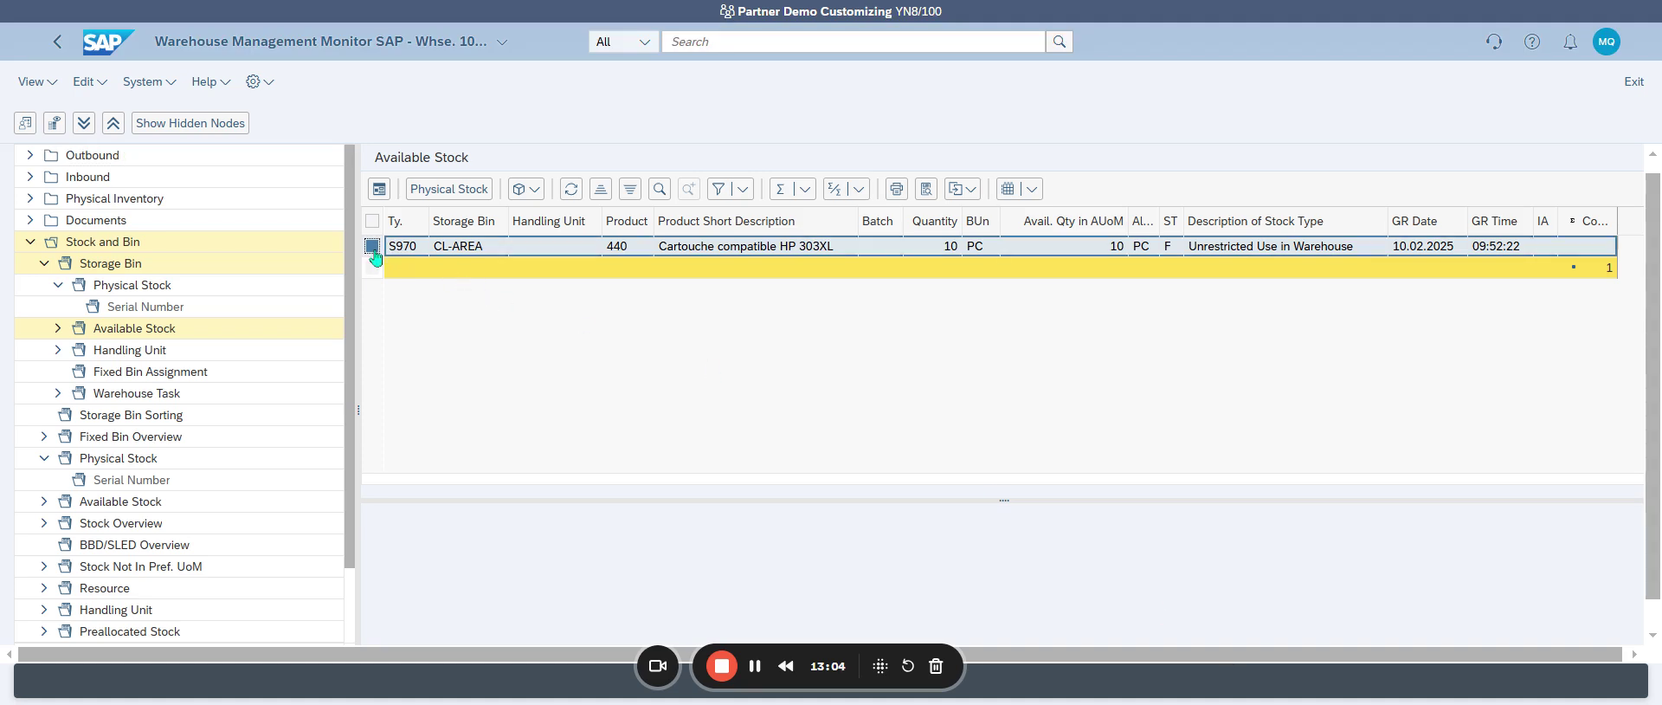
click(534, 191)
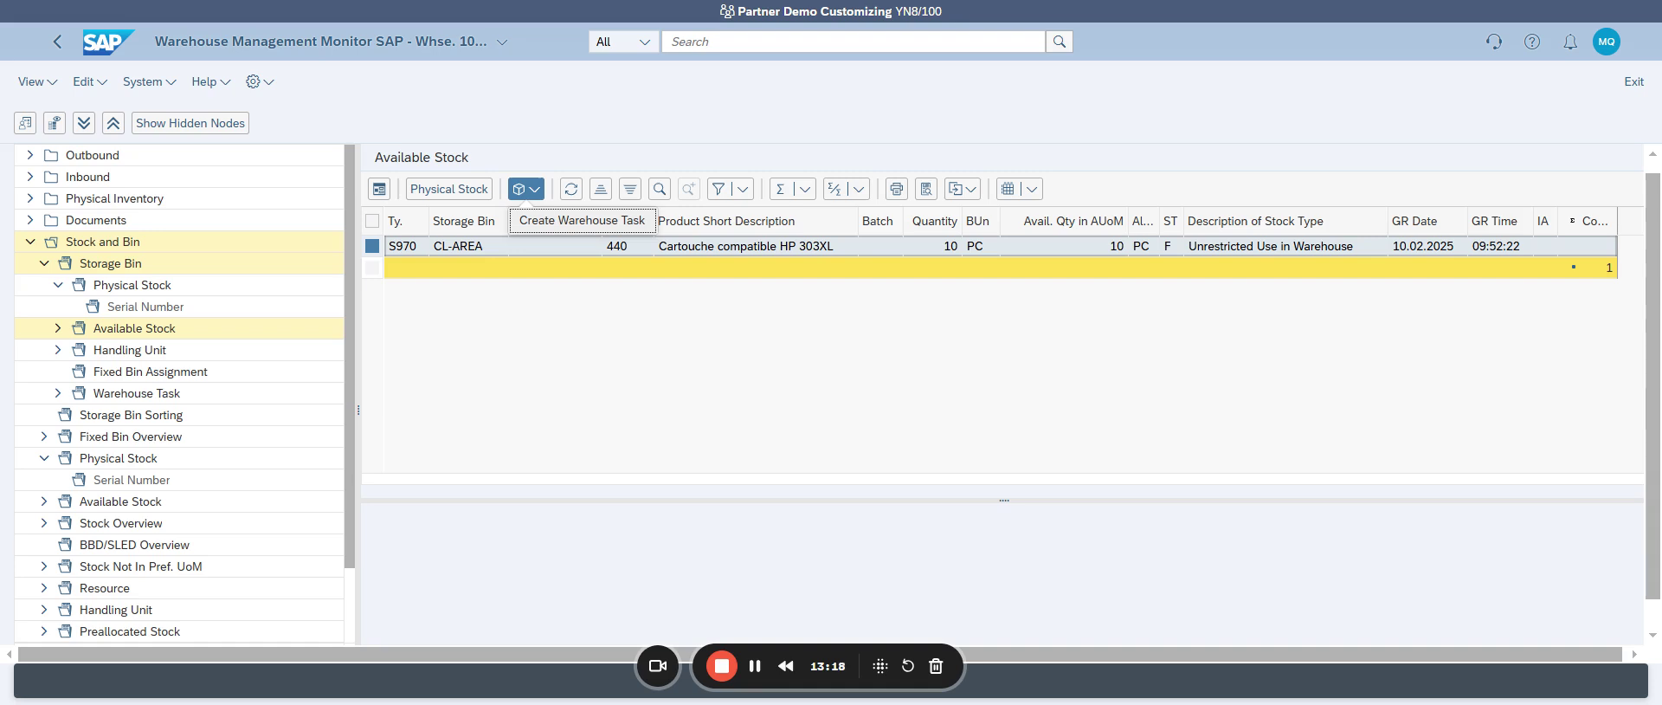
click(610, 226)
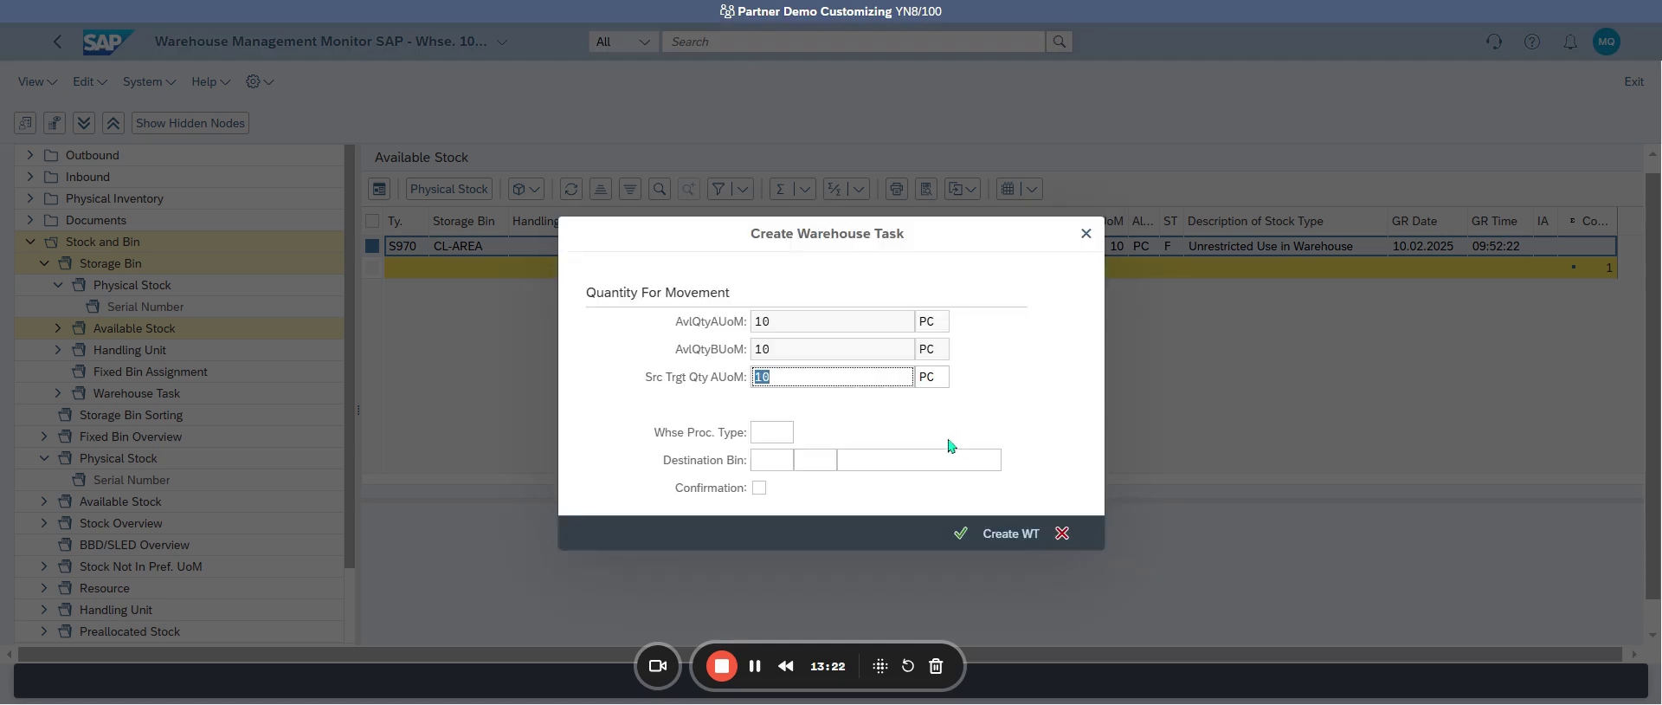
click(773, 432)
click(805, 431)
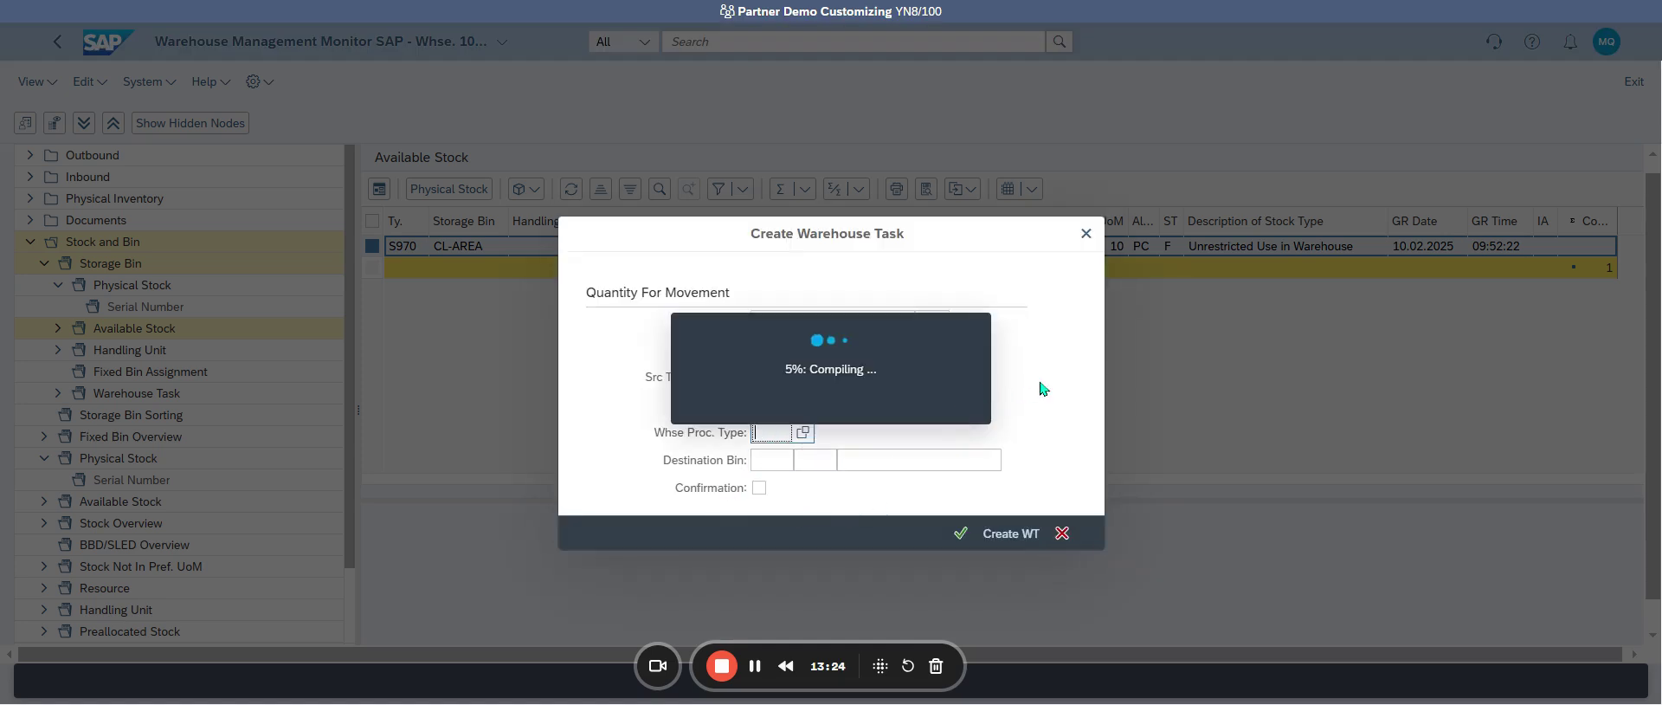
scroll(649, 440, down, 4)
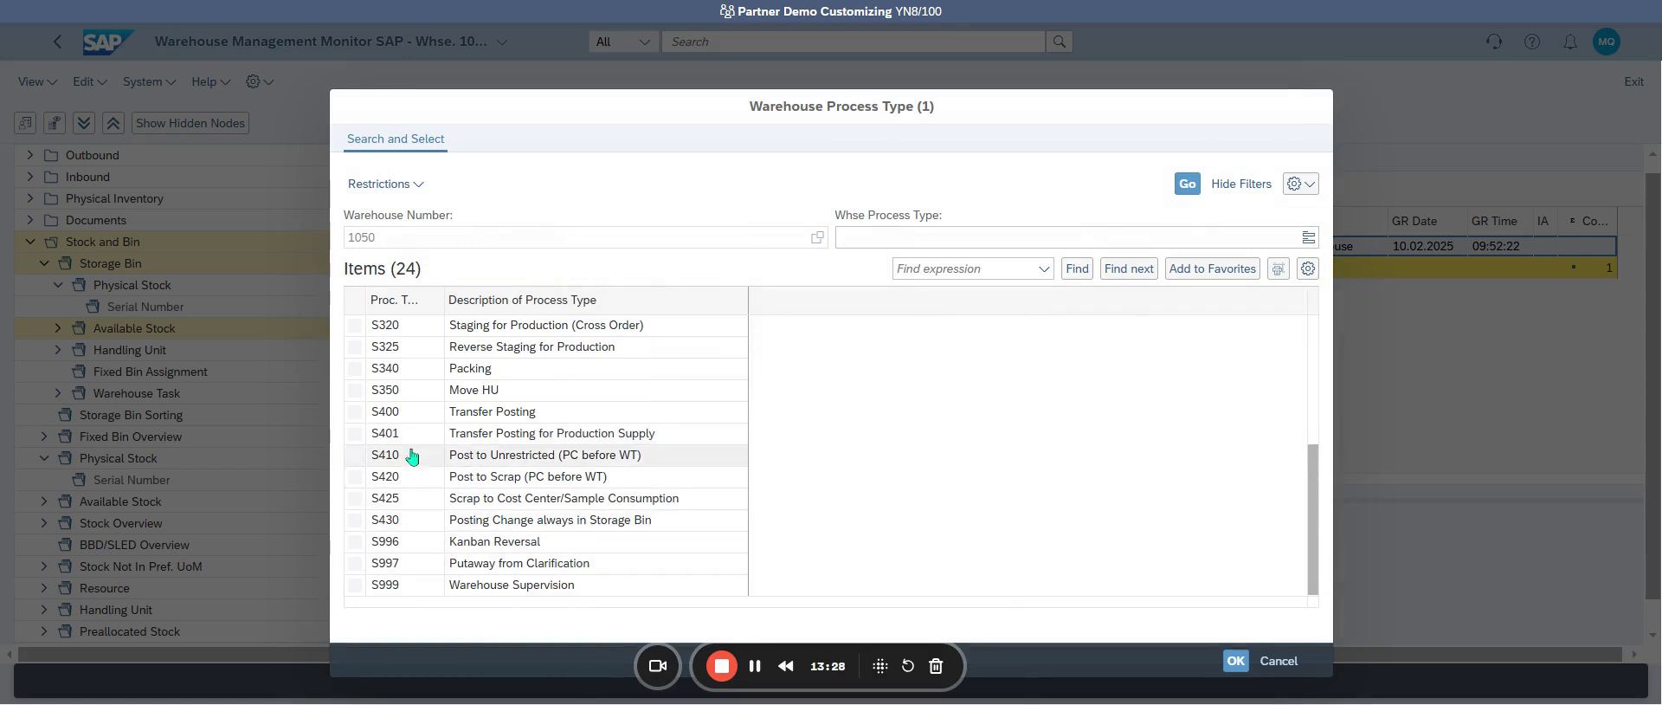
double_click(470, 586)
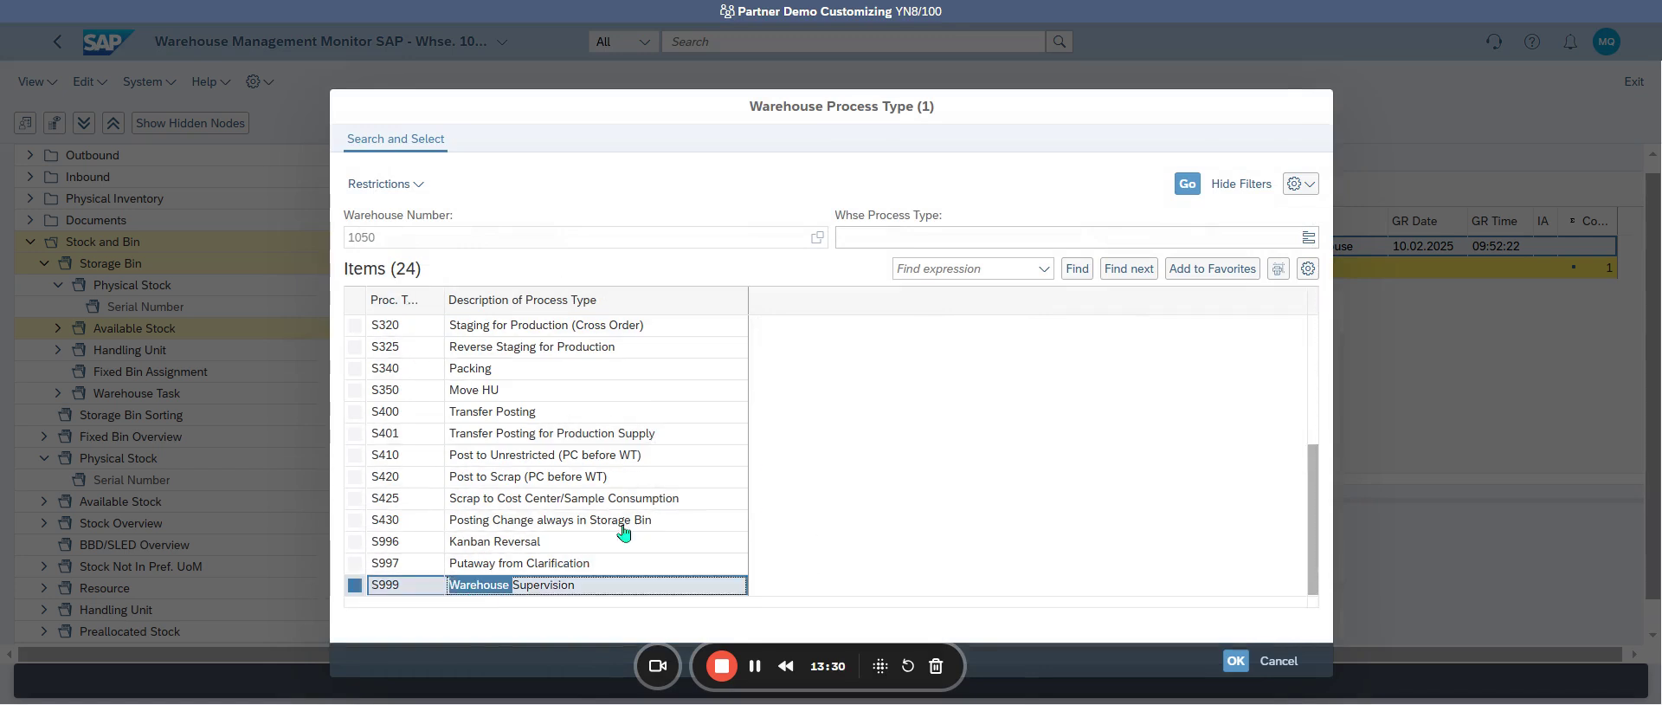
Step: Set the warehouse task's destination to storage type ZF01 (Fix bins), storage bin SF01-01-01
click(789, 460)
click(801, 459)
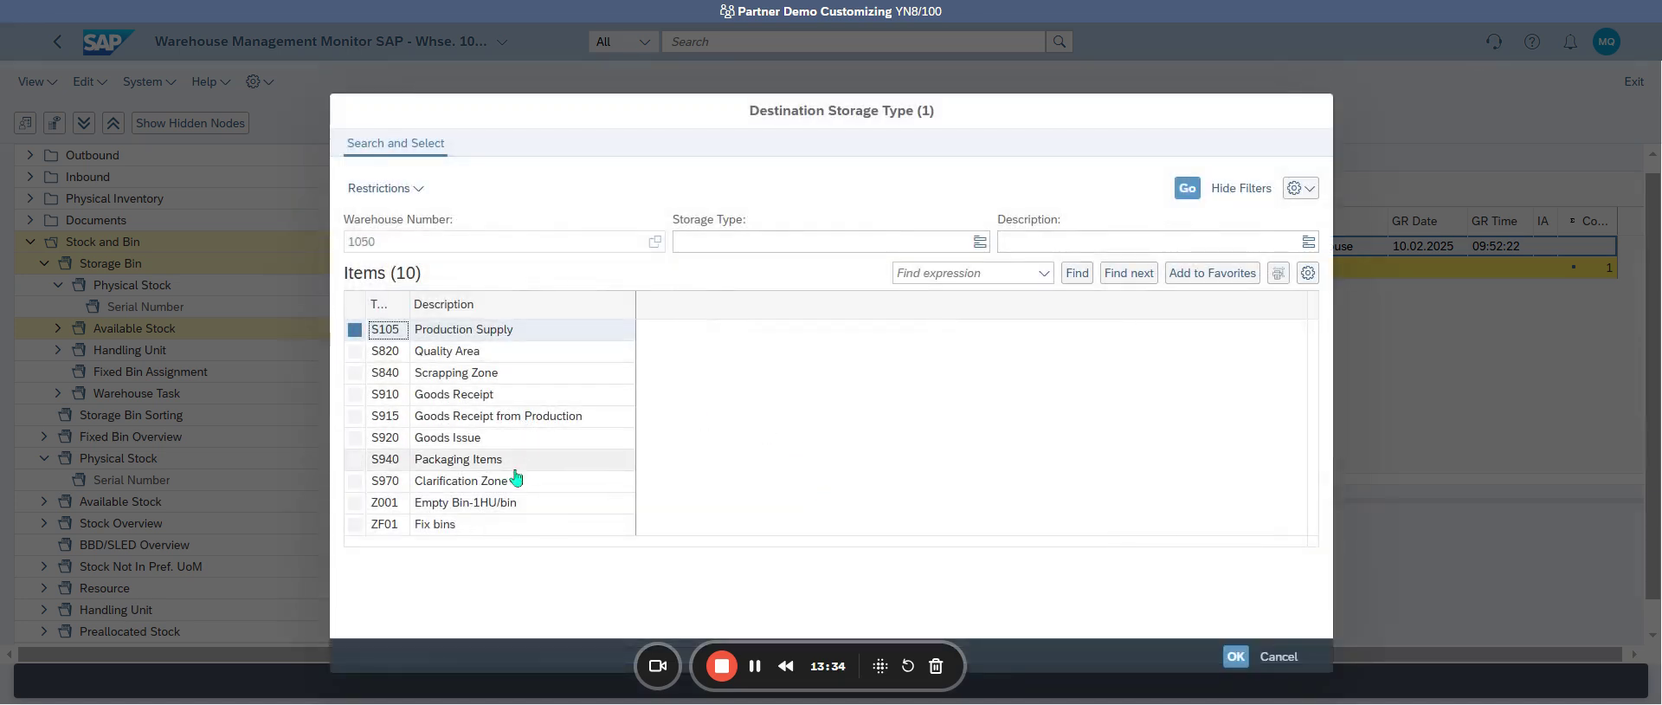
double_click(452, 524)
click(891, 468)
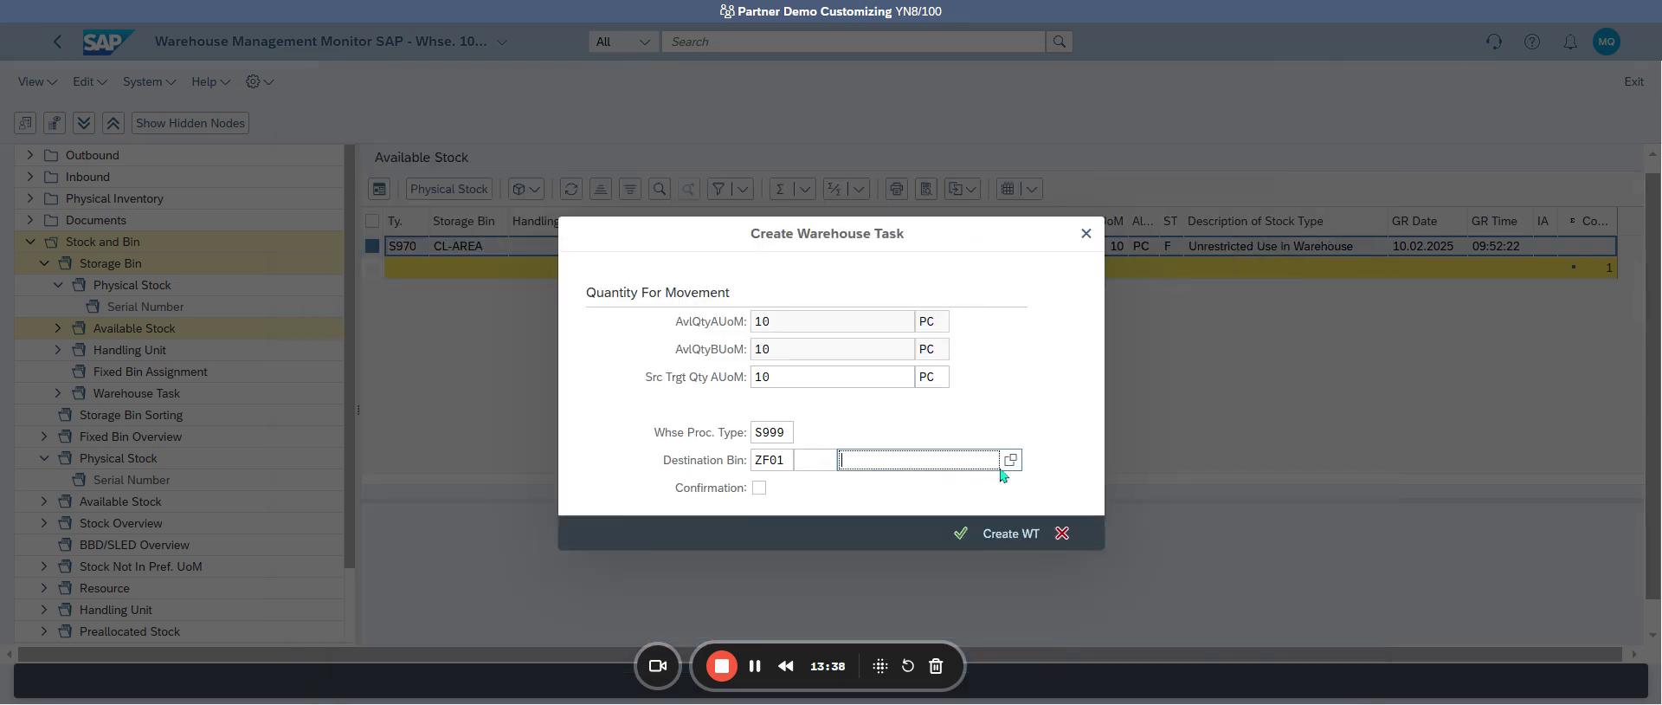
click(1010, 466)
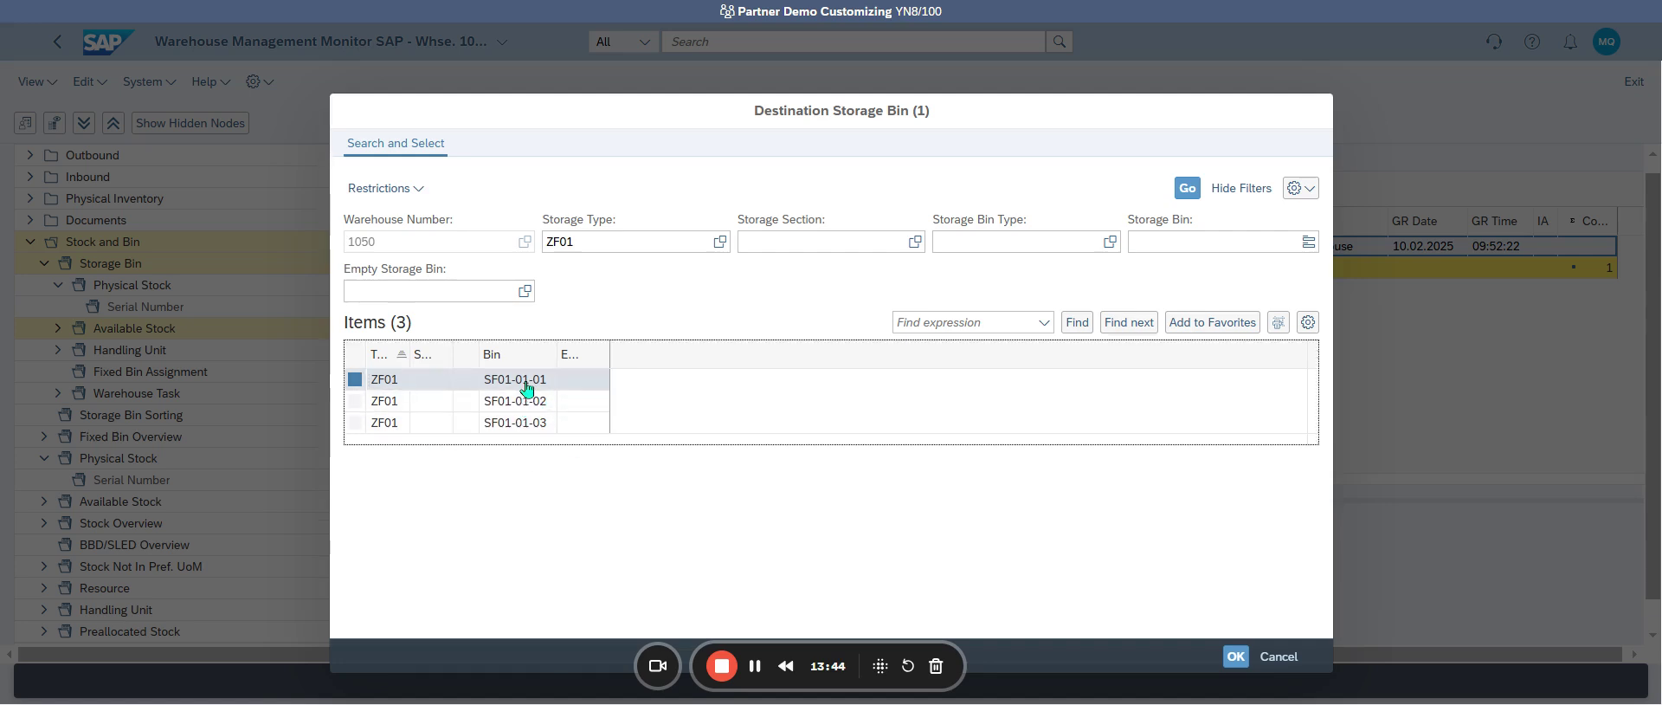
double_click(526, 381)
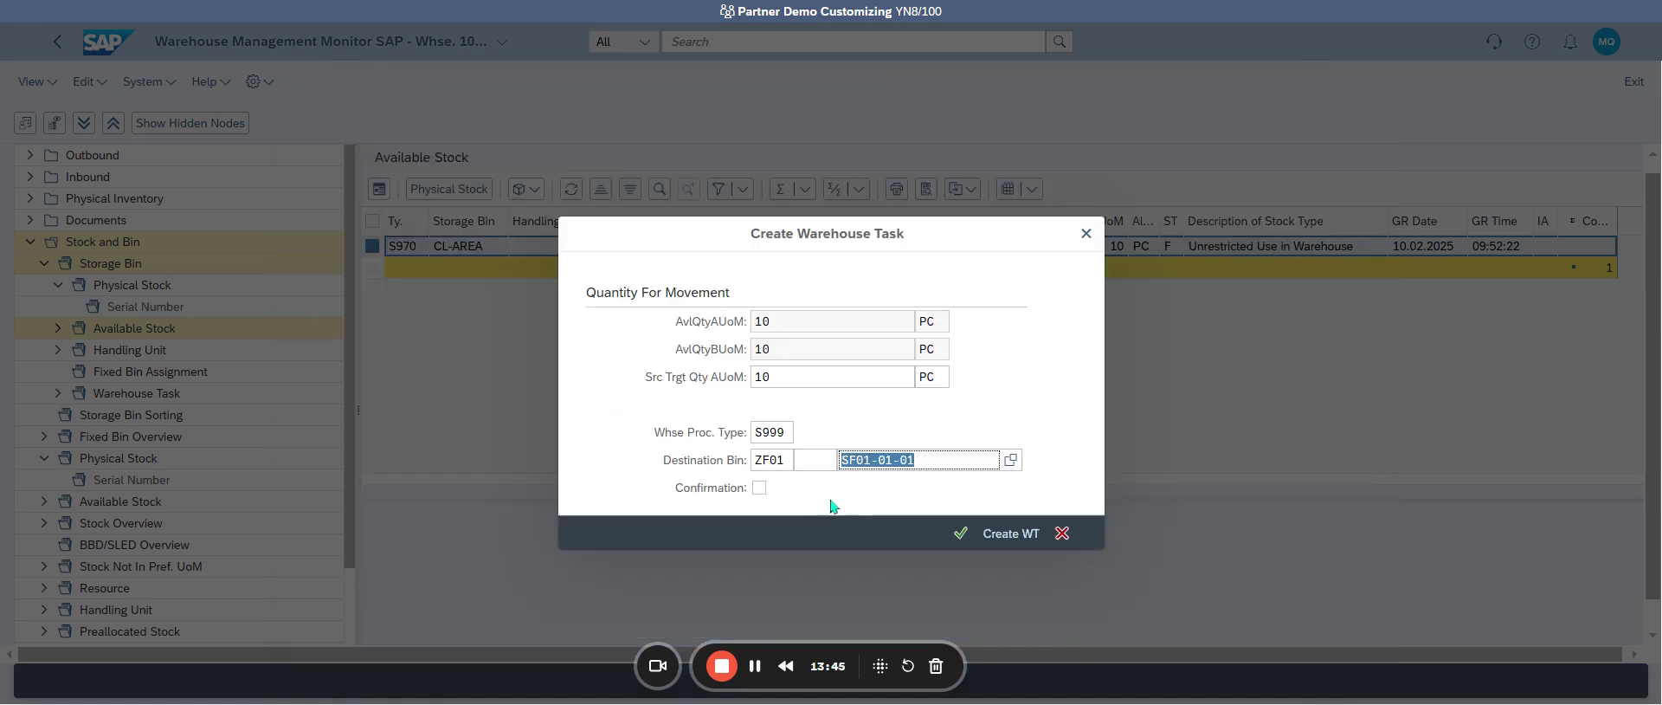
Step: Create the warehouse task with immediate confirmation and close the resulting log
click(759, 487)
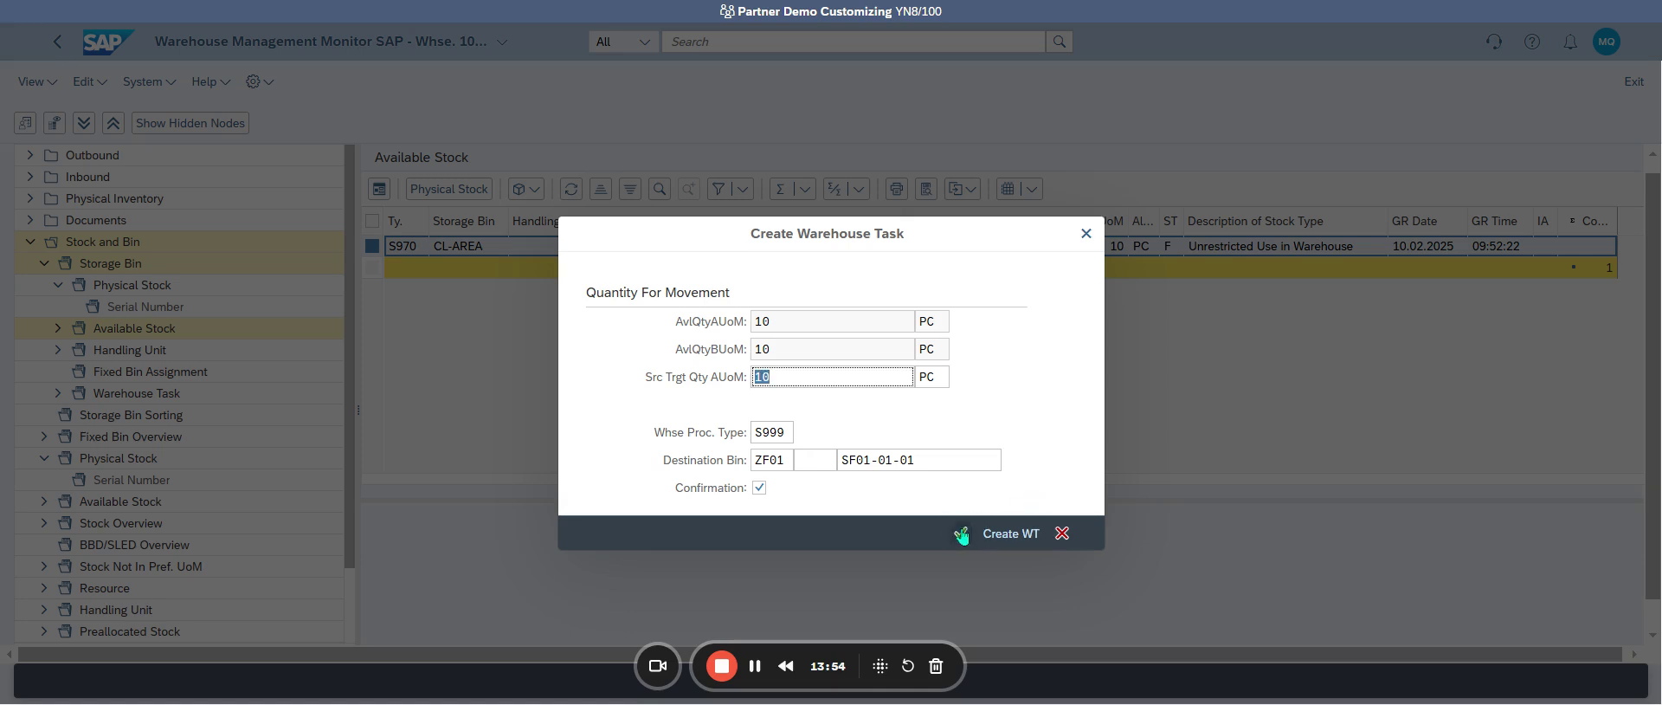
click(1009, 534)
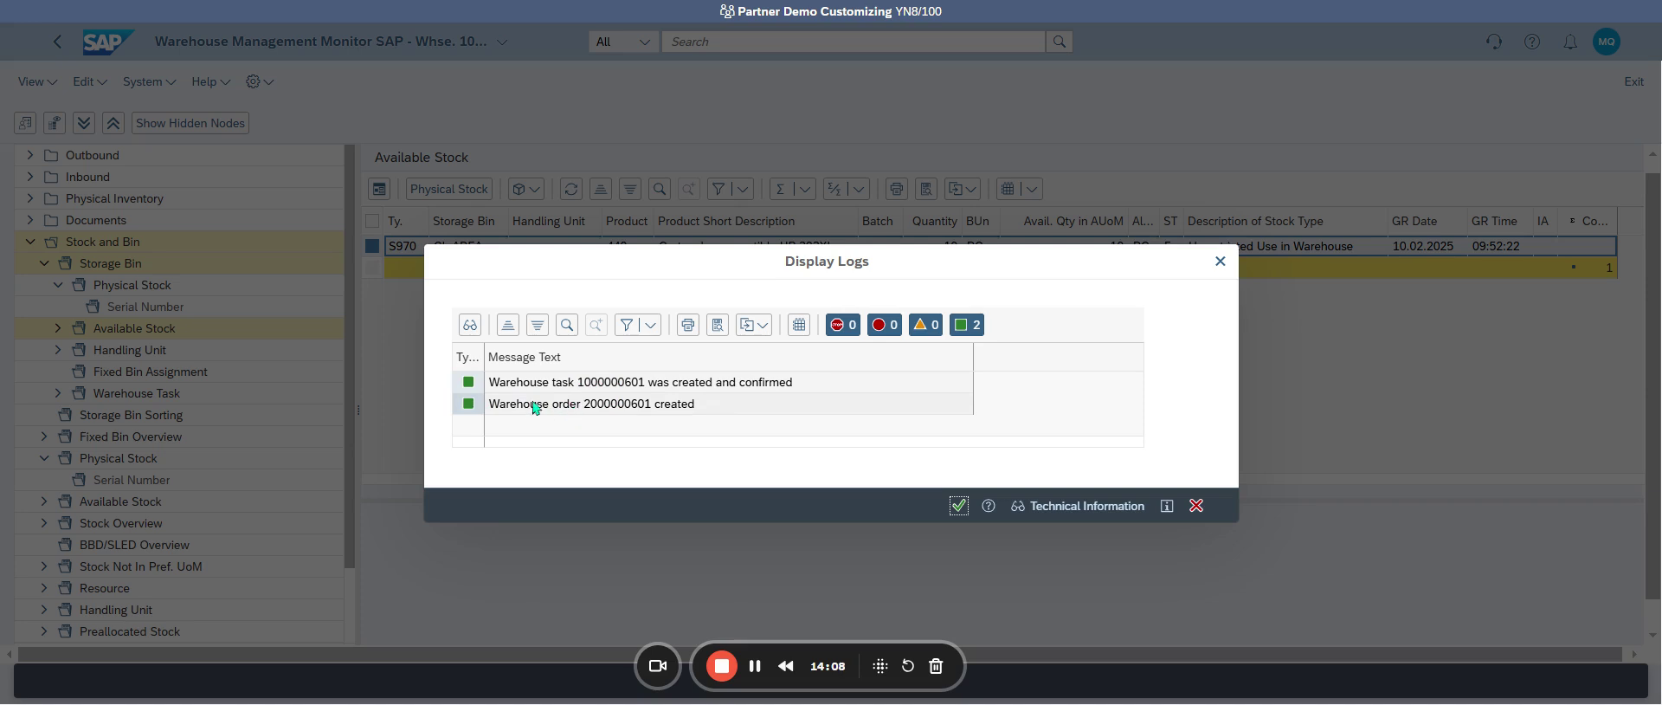
click(956, 507)
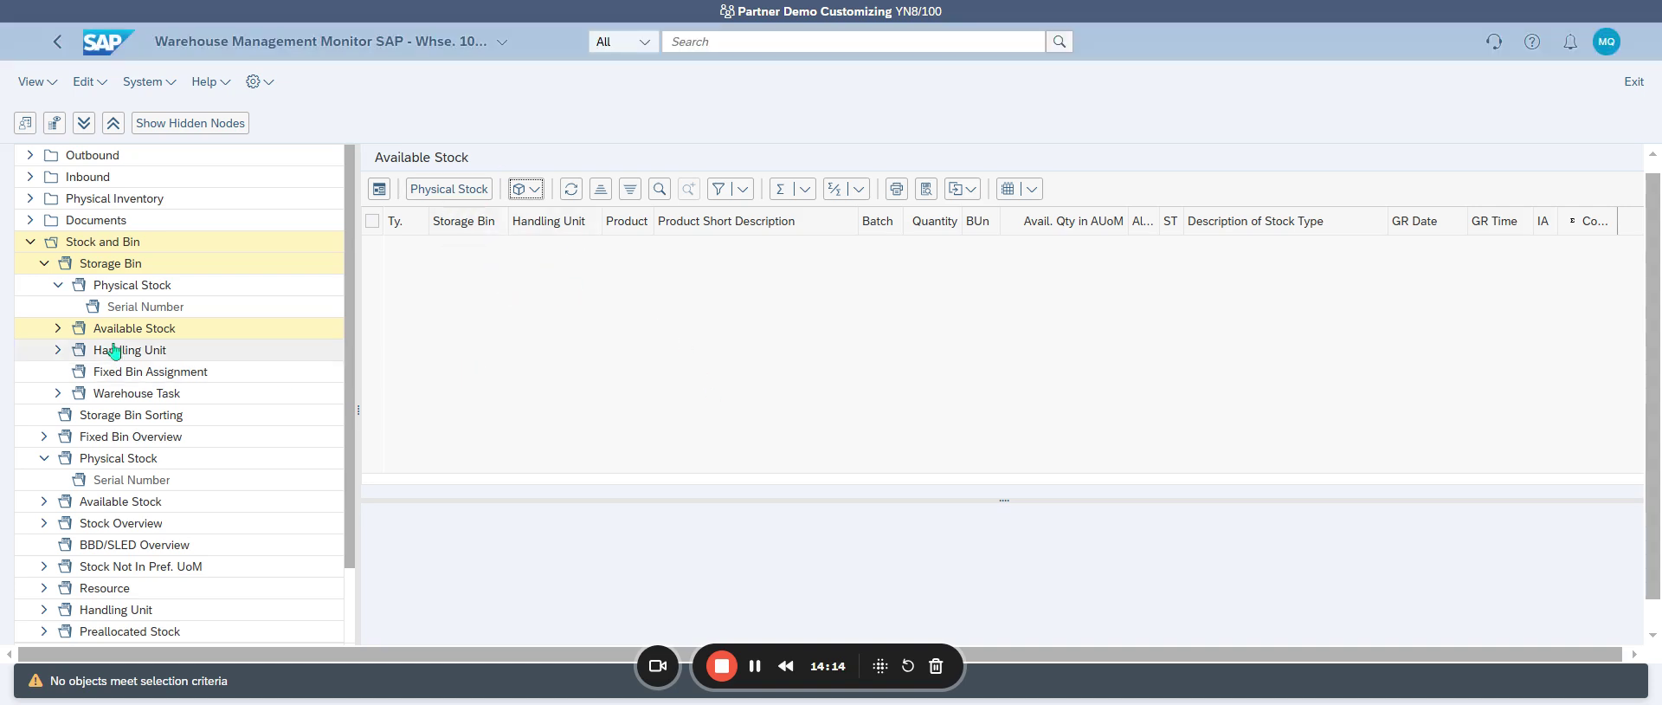
Step: List the available stock of product 440 in storage type ZF01 under Storage Bin
double_click(78, 328)
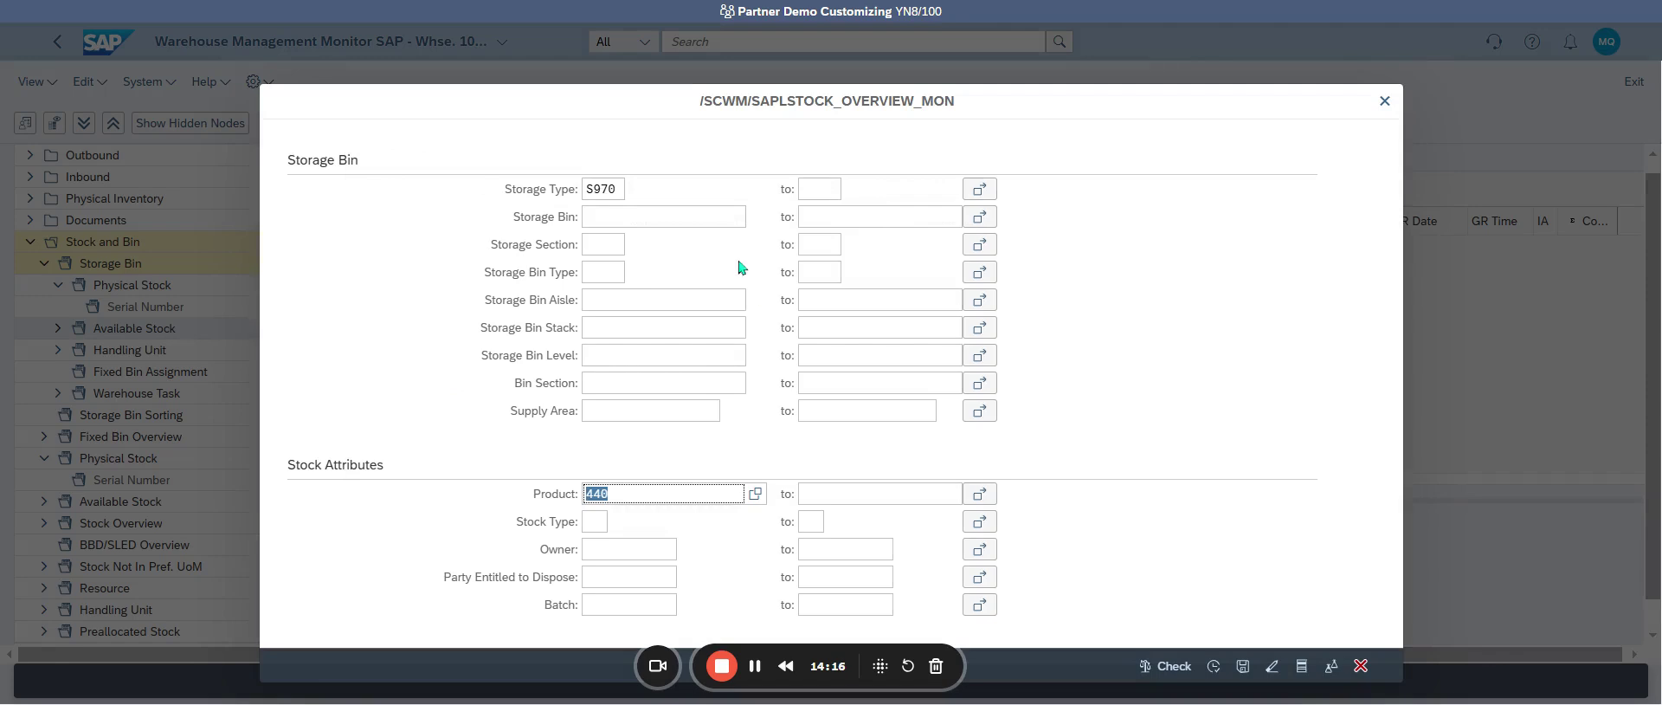
double_click(621, 193)
text(Z)
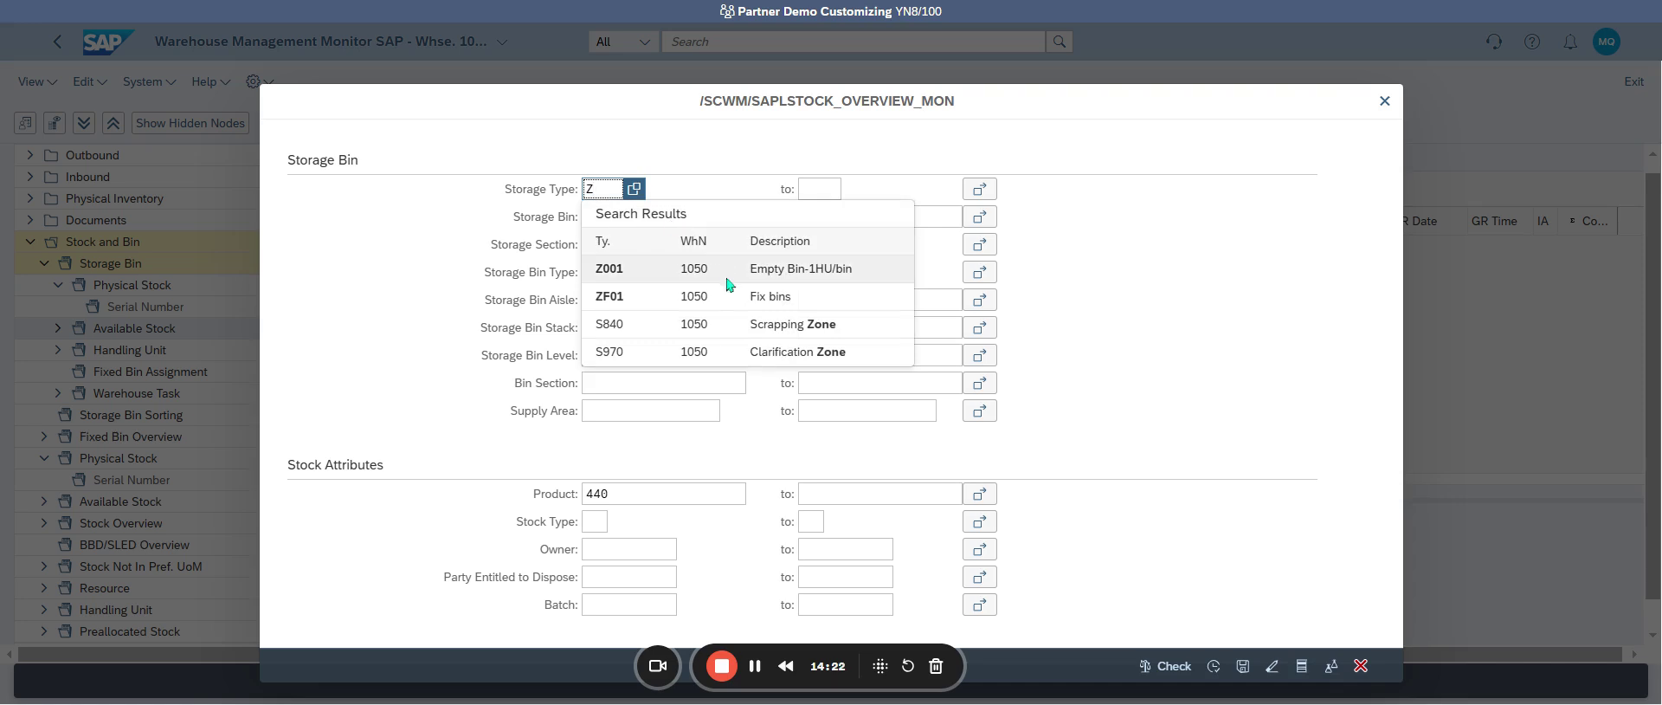
click(729, 296)
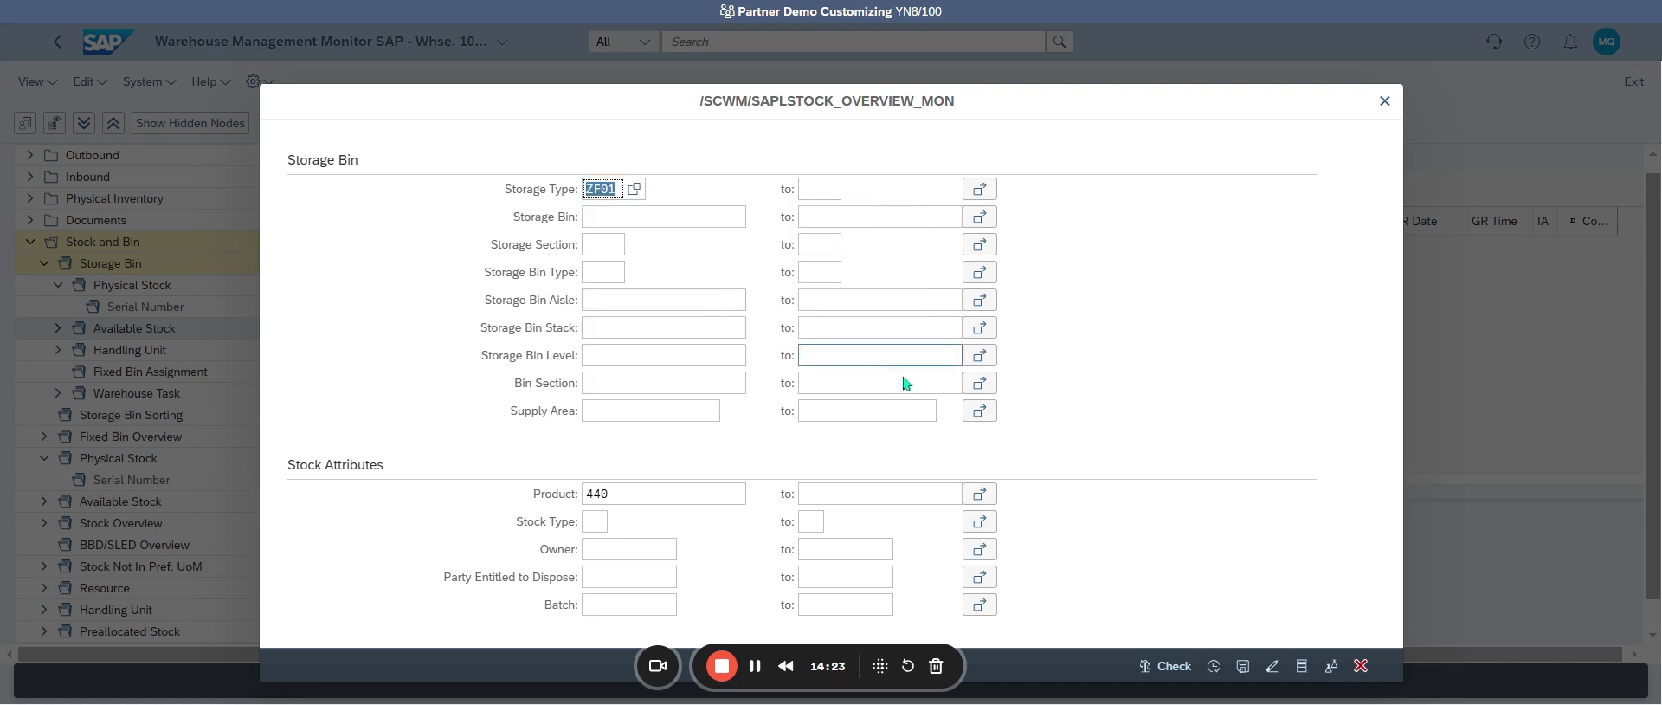
click(1214, 666)
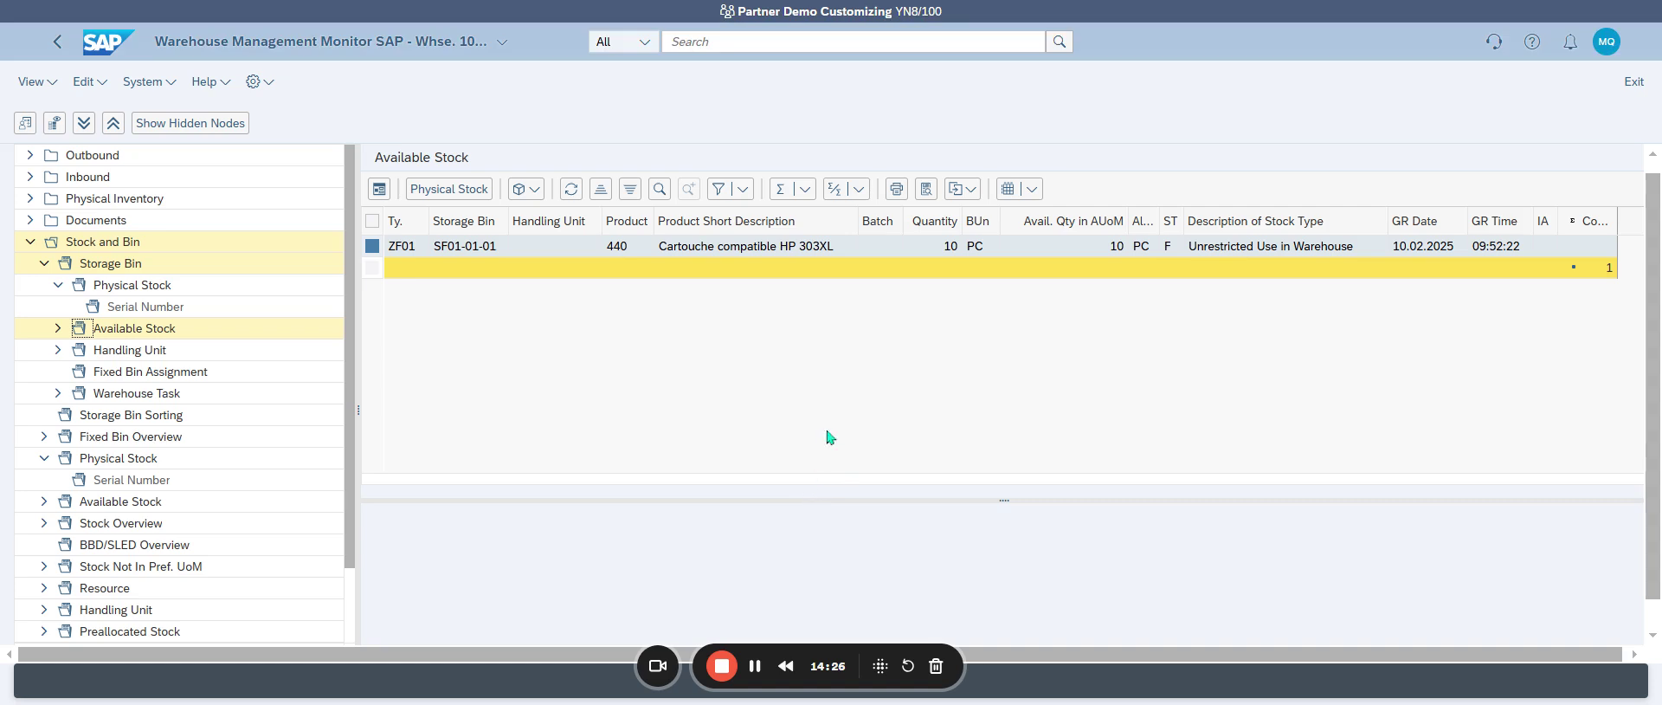